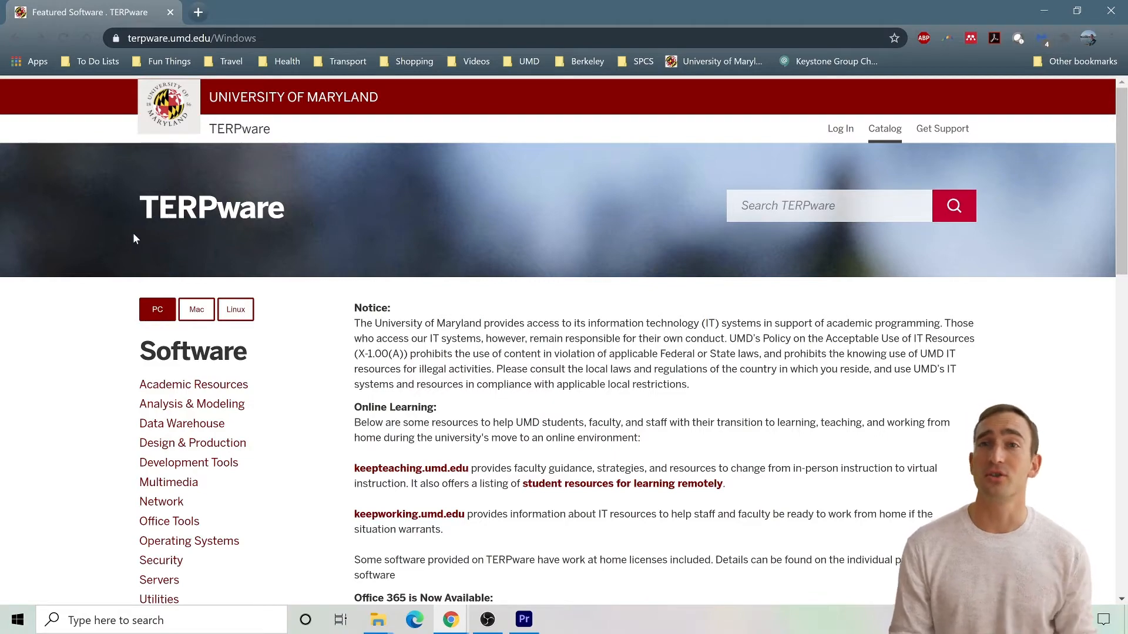
- Find Creative Cloud Apps - Student among TERPware's featured software for PC and open its page
{"action": "scroll", "coordinate": [134, 237], "scroll_direction": "down", "scroll_amount": 6}
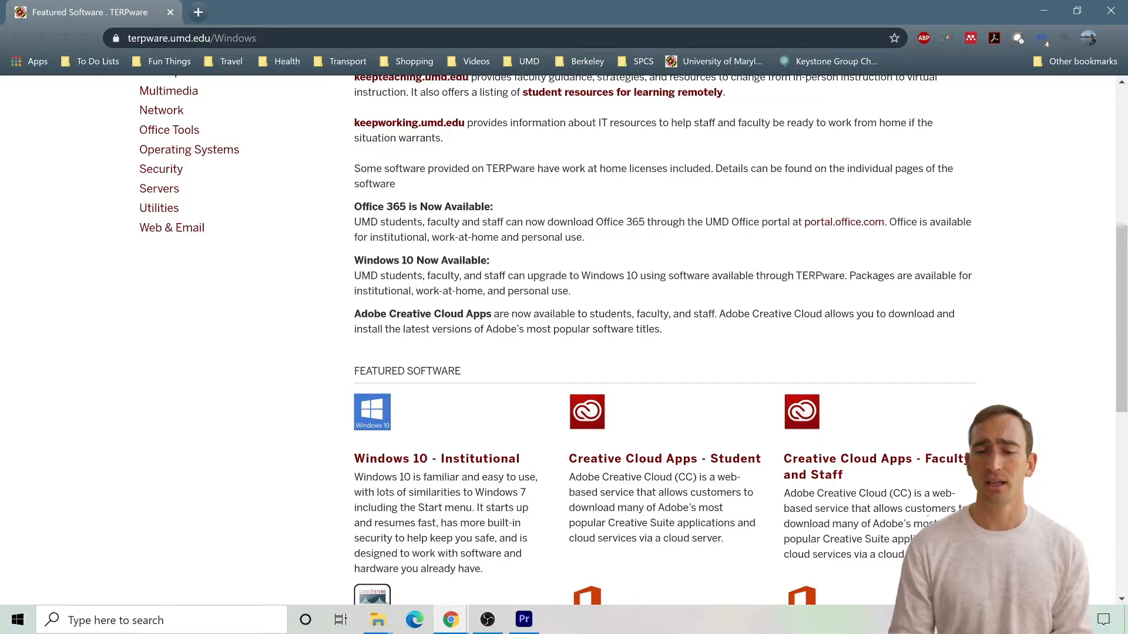
{"action": "left_click", "coordinate": [711, 458]}
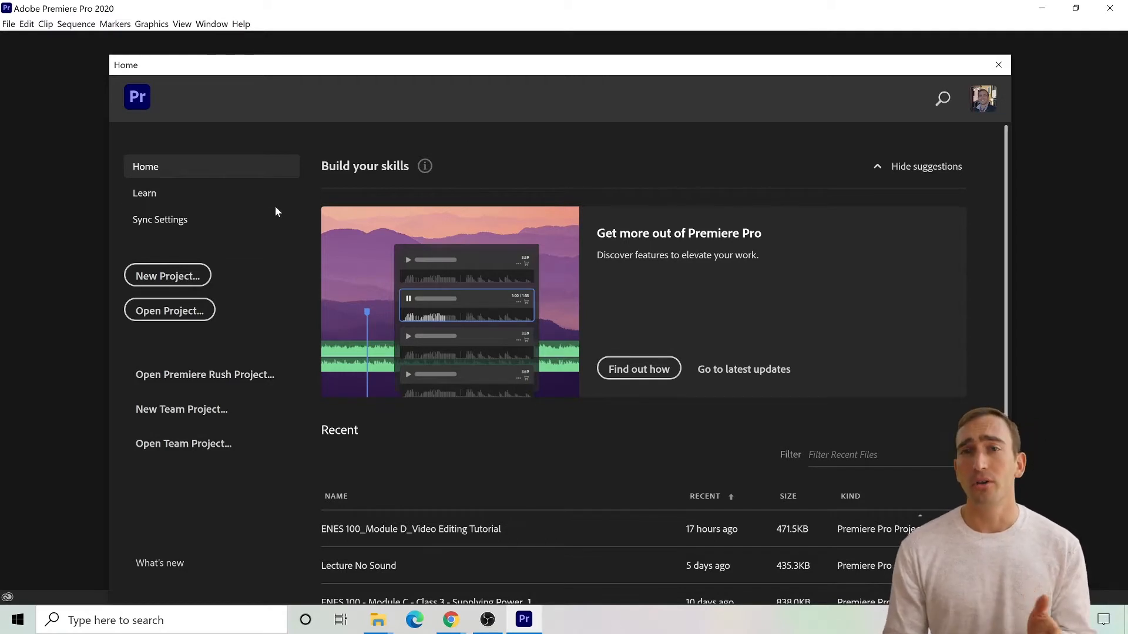
- Switch to Premiere Pro and create a new project named "ENES 100 Tutorial", stored in the Tutorial Clips folder
{"action": "left_click", "coordinate": [194, 275]}
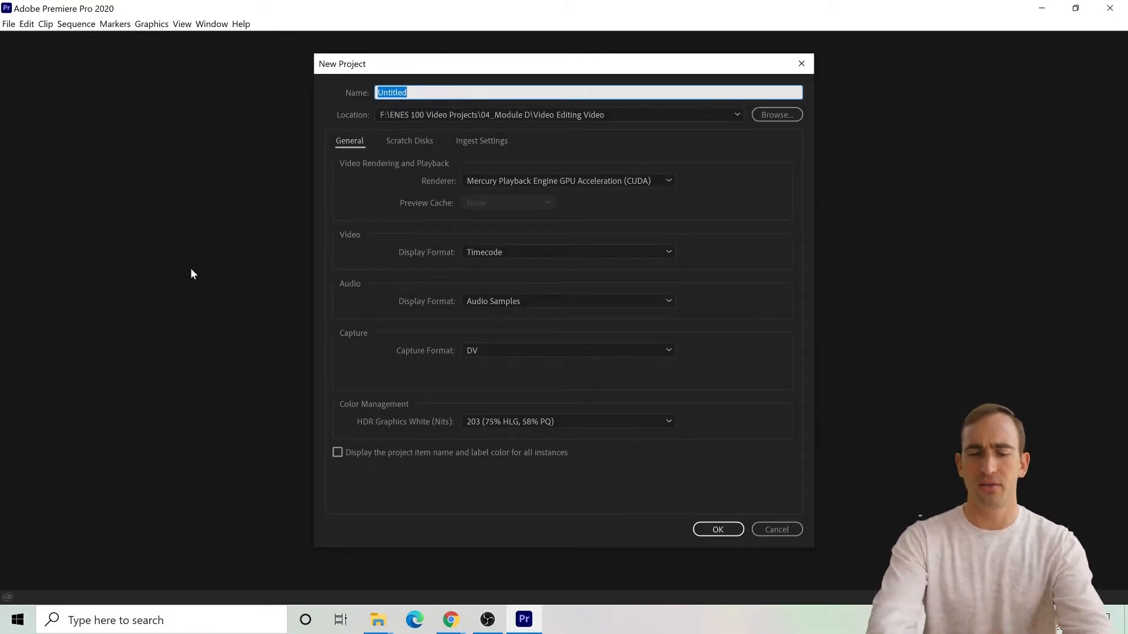
{"action": "type", "text": "ENES 100 Tutorial"}
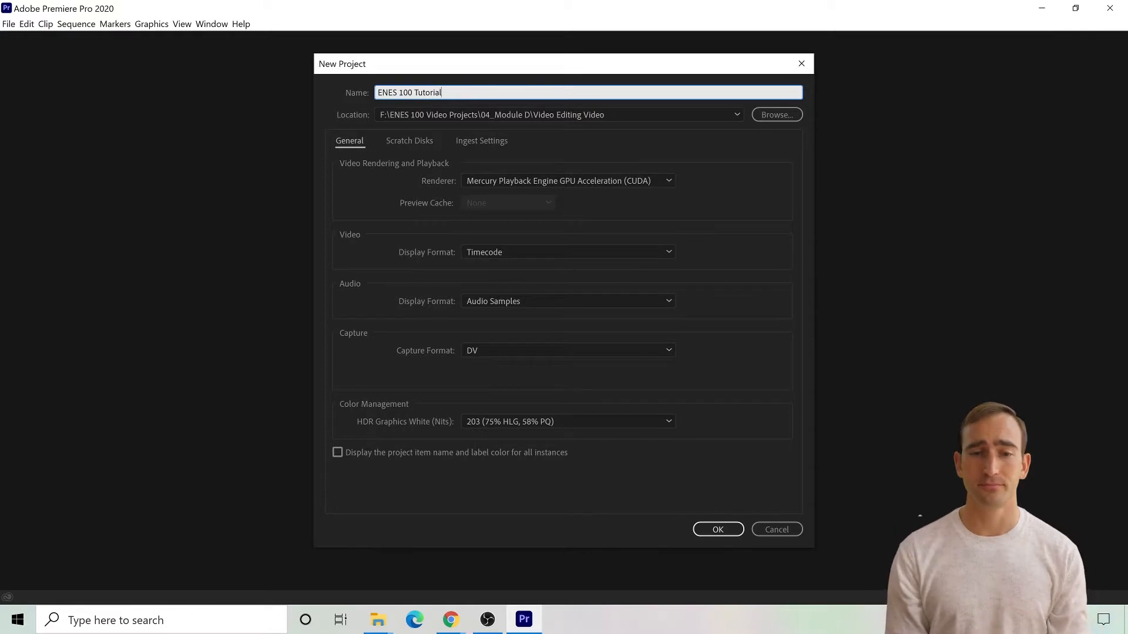
{"action": "left_click", "coordinate": [777, 116]}
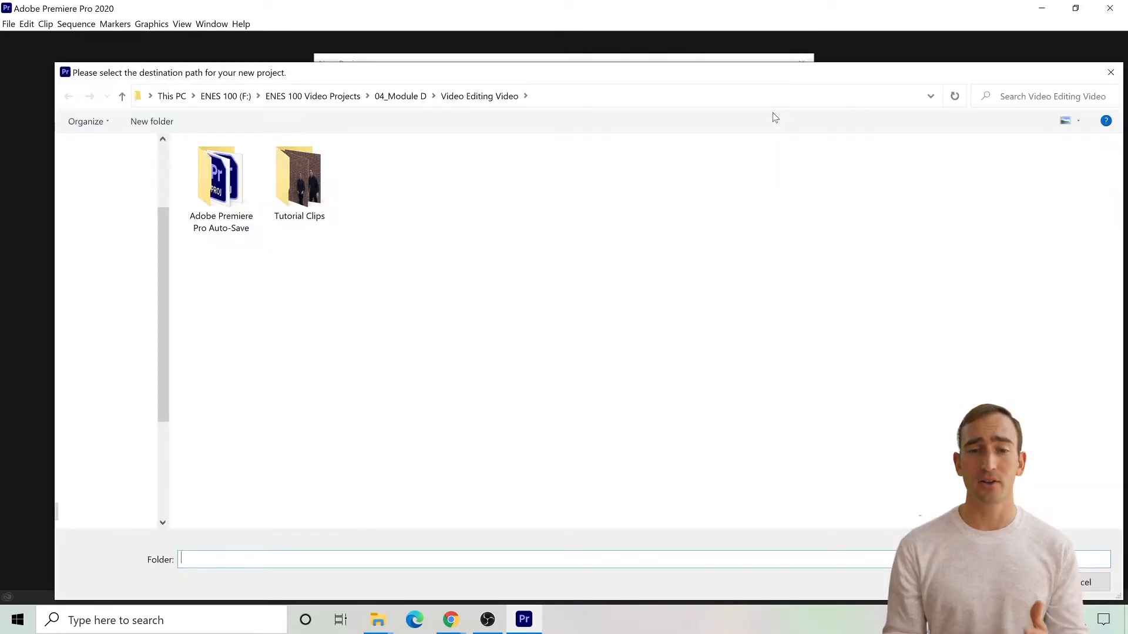
{"action": "double_click", "coordinate": [299, 186]}
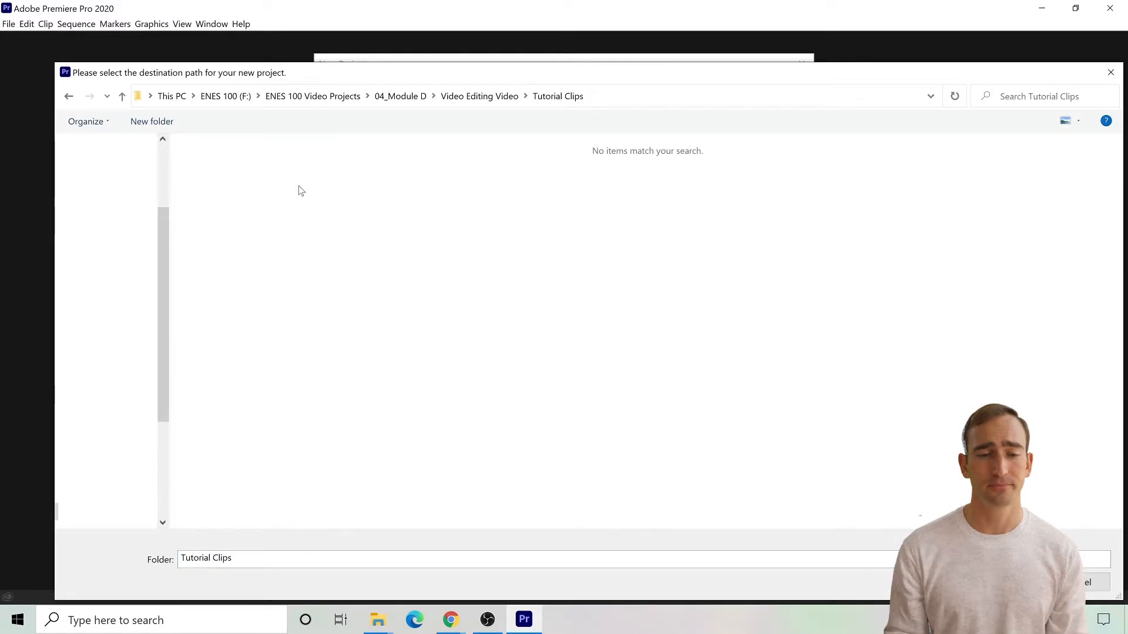
{"action": "left_click", "coordinate": [1005, 582]}
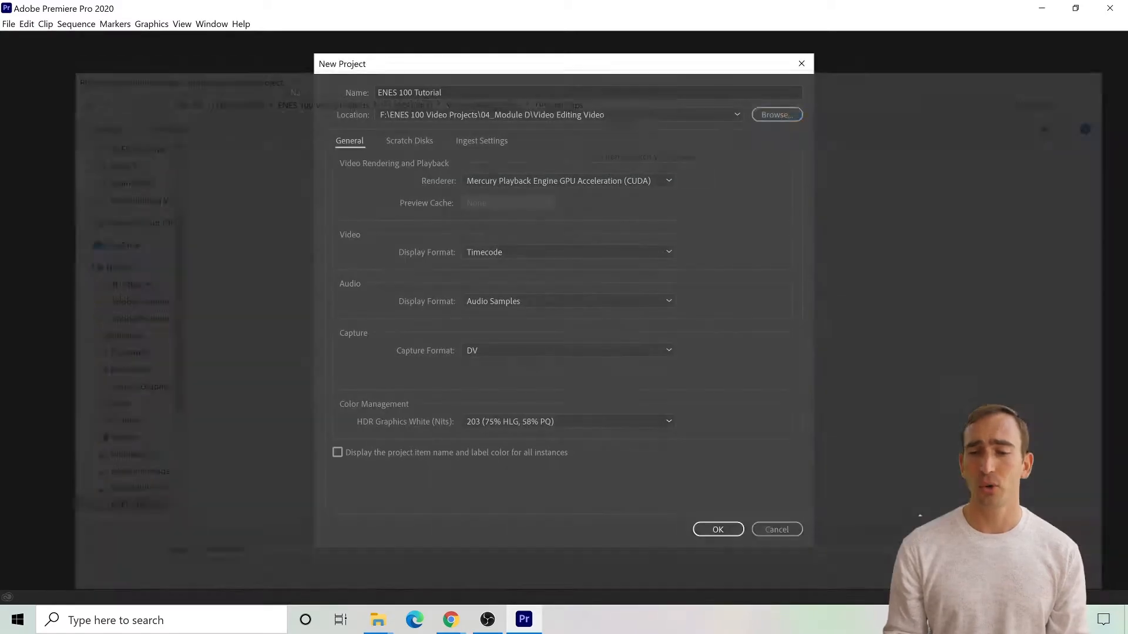
{"action": "left_click", "coordinate": [718, 530]}
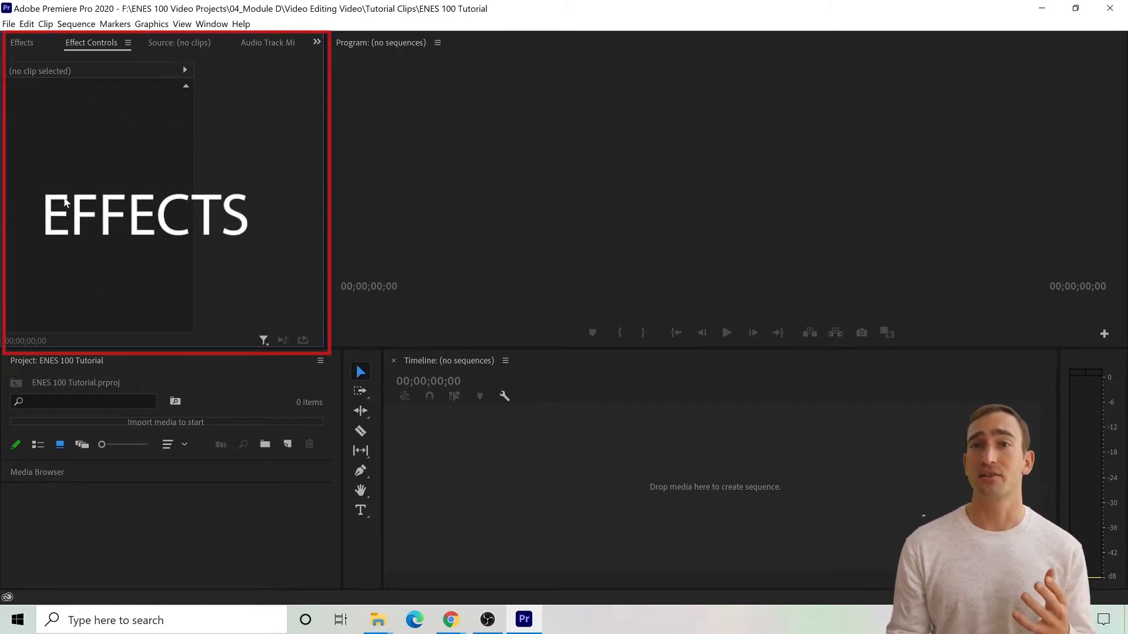
{"action": "left_click", "coordinate": [14, 45]}
{"action": "left_click", "coordinate": [95, 44]}
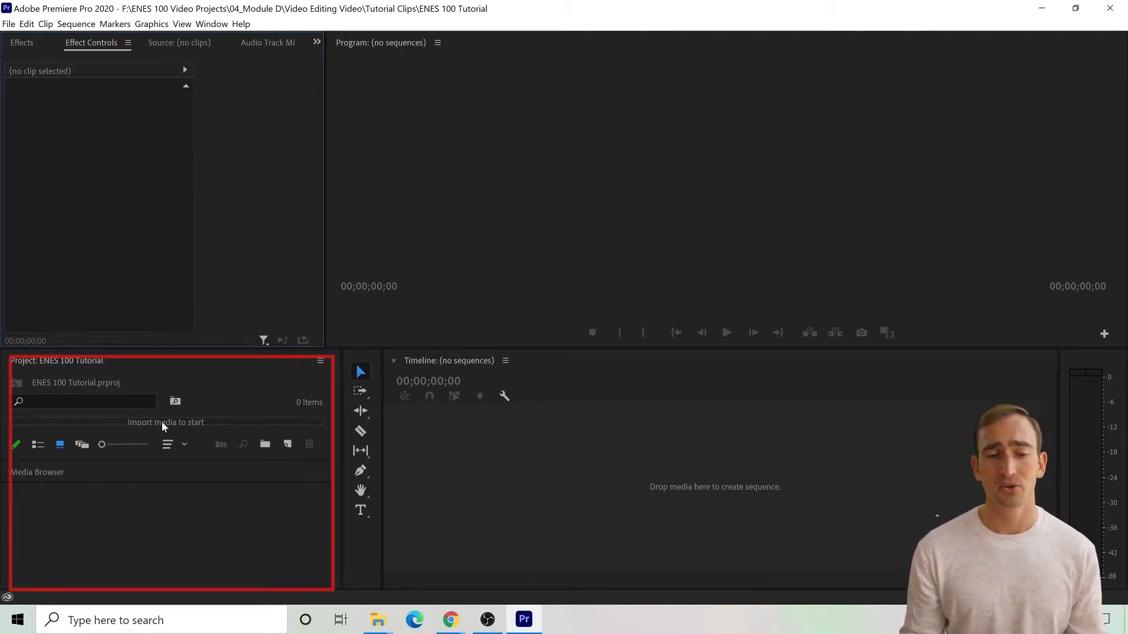
- Create a new bin in the project and name it "Tutorial Clips"
{"action": "right_click", "coordinate": [202, 421]}
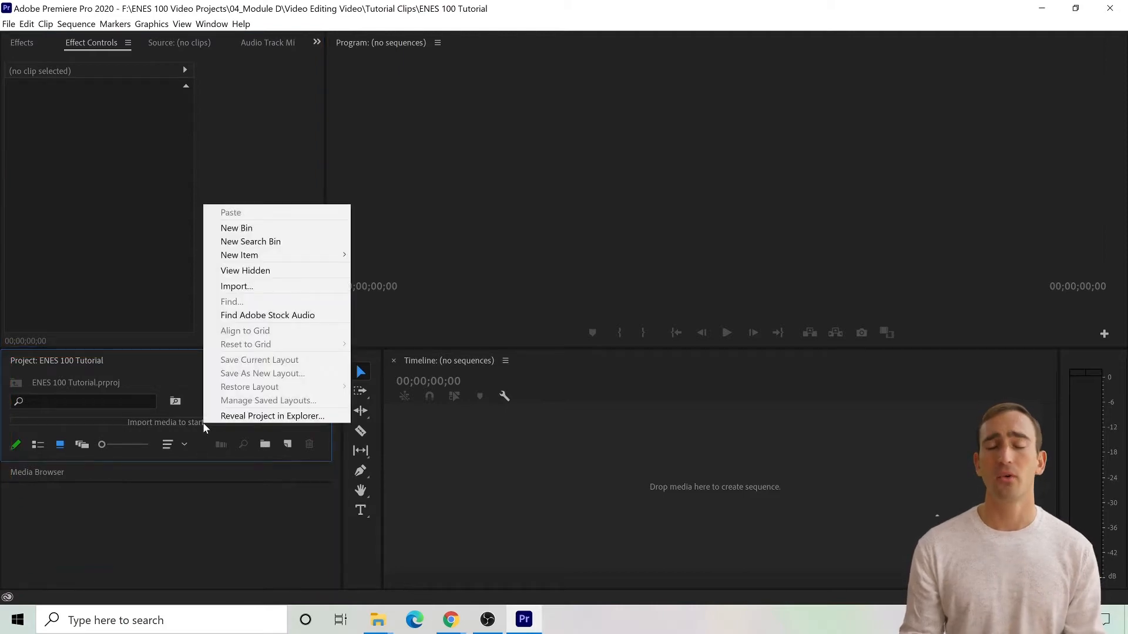
{"action": "left_click", "coordinate": [272, 229]}
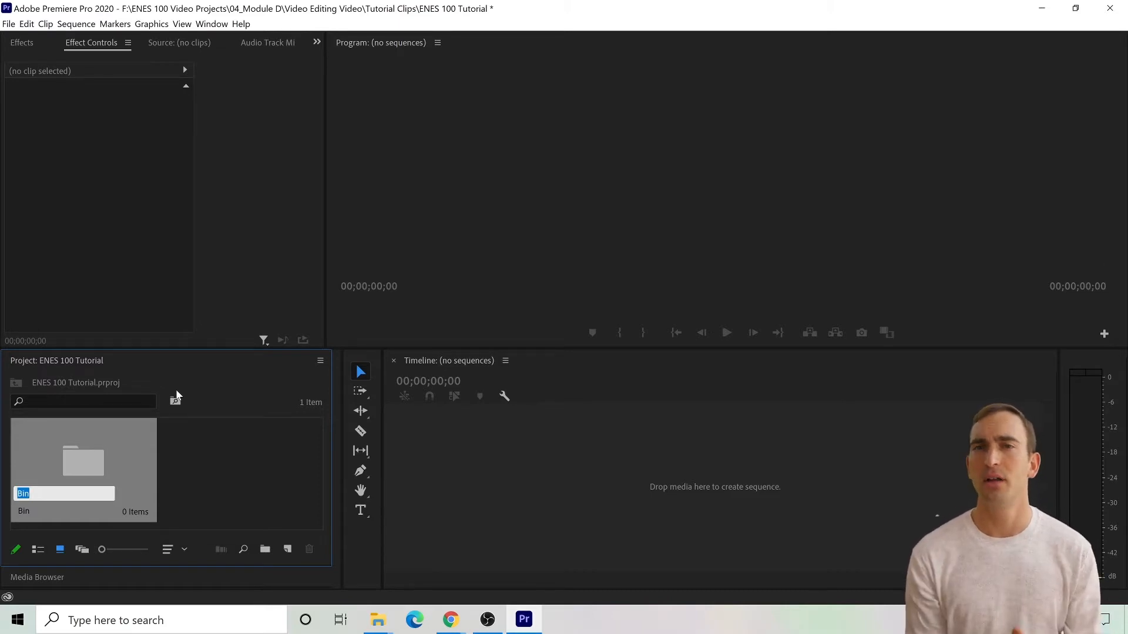
{"action": "type", "text": "Tutorial Clp"}
{"action": "key", "text": "BackSpace"}
{"action": "type", "text": "ips"}
{"action": "key", "text": "Return"}
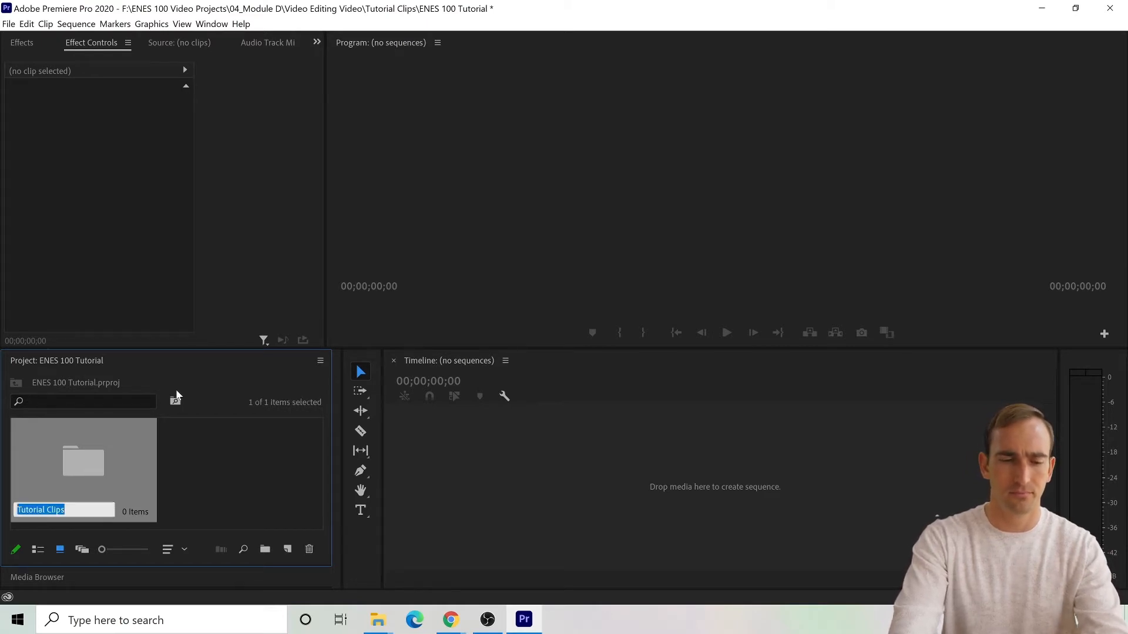
{"action": "left_click", "coordinate": [202, 498]}
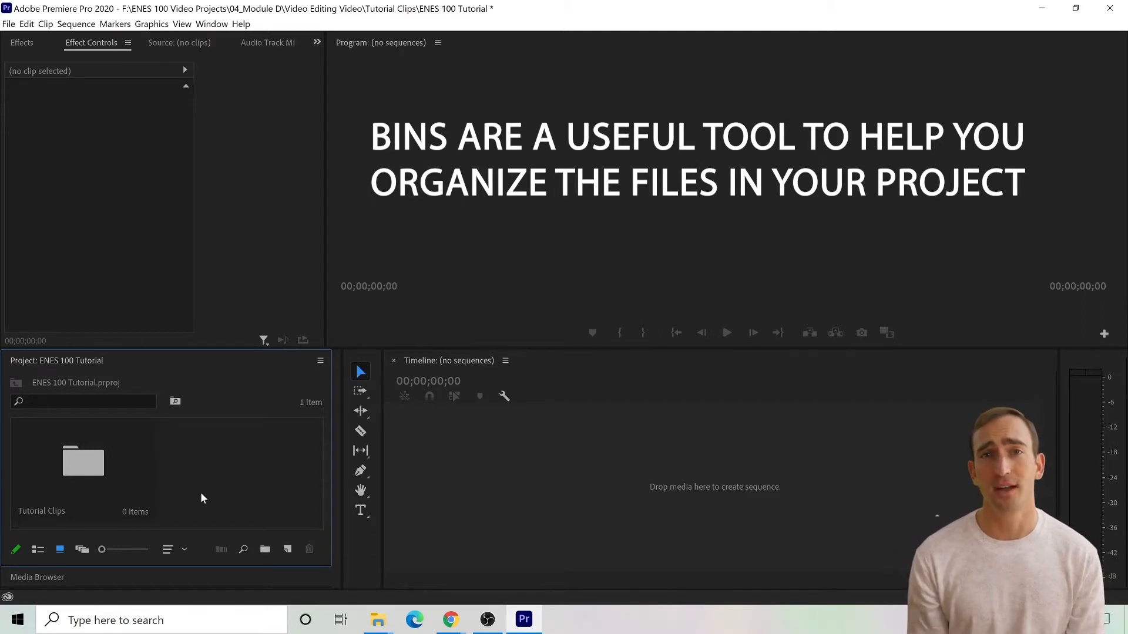
- Import clips PANA4521, PANA4522 and PANA4542 through PANA4545 into the Tutorial Clips bin and sort them by name
{"action": "double_click", "coordinate": [127, 461]}
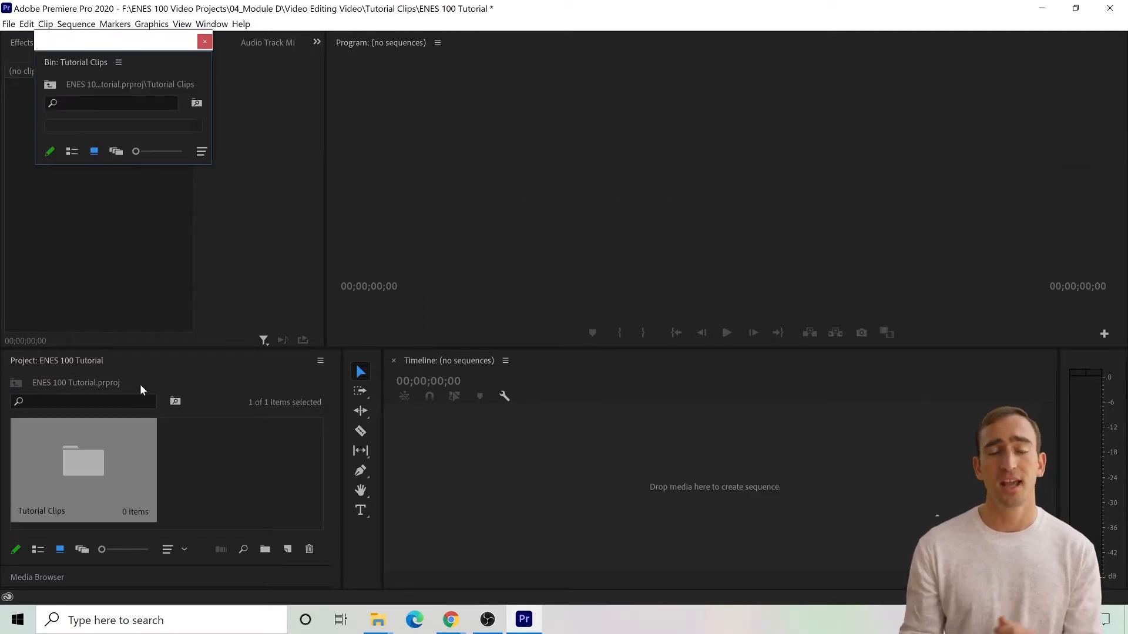
{"action": "left_click_drag", "start_coordinate": [208, 167], "coordinate": [421, 451]}
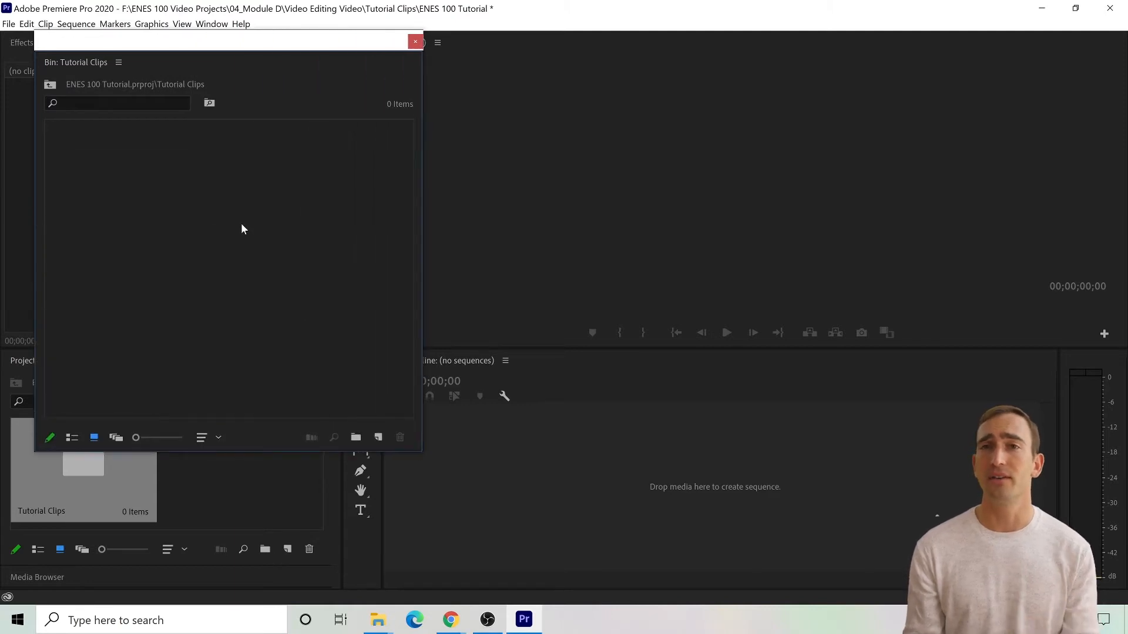
{"action": "right_click", "coordinate": [198, 186]}
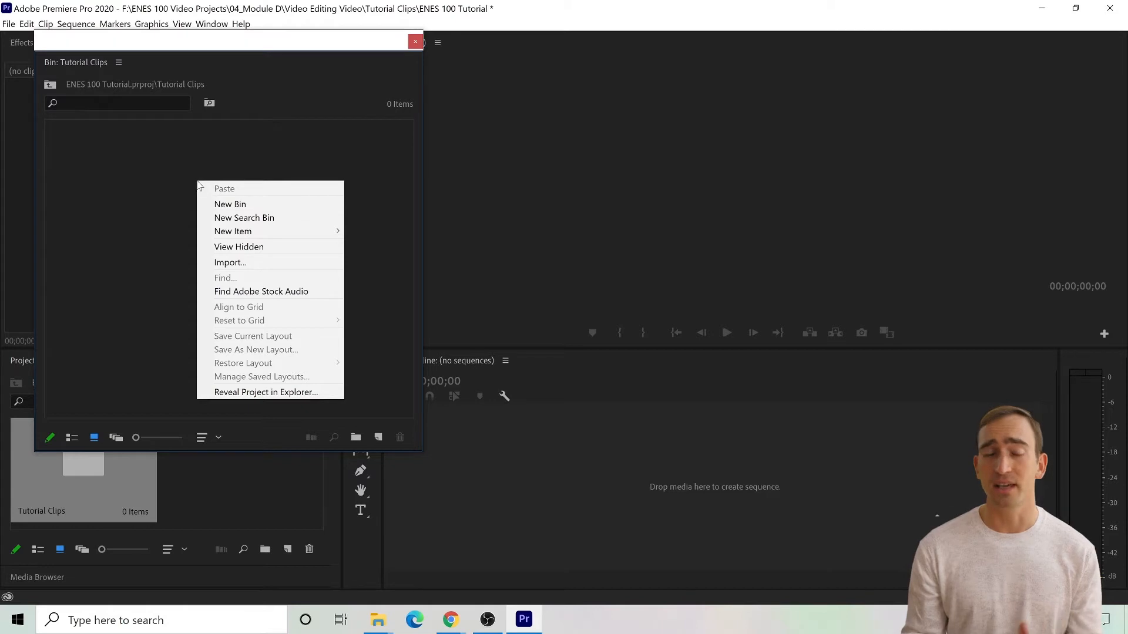
{"action": "left_click", "coordinate": [257, 263]}
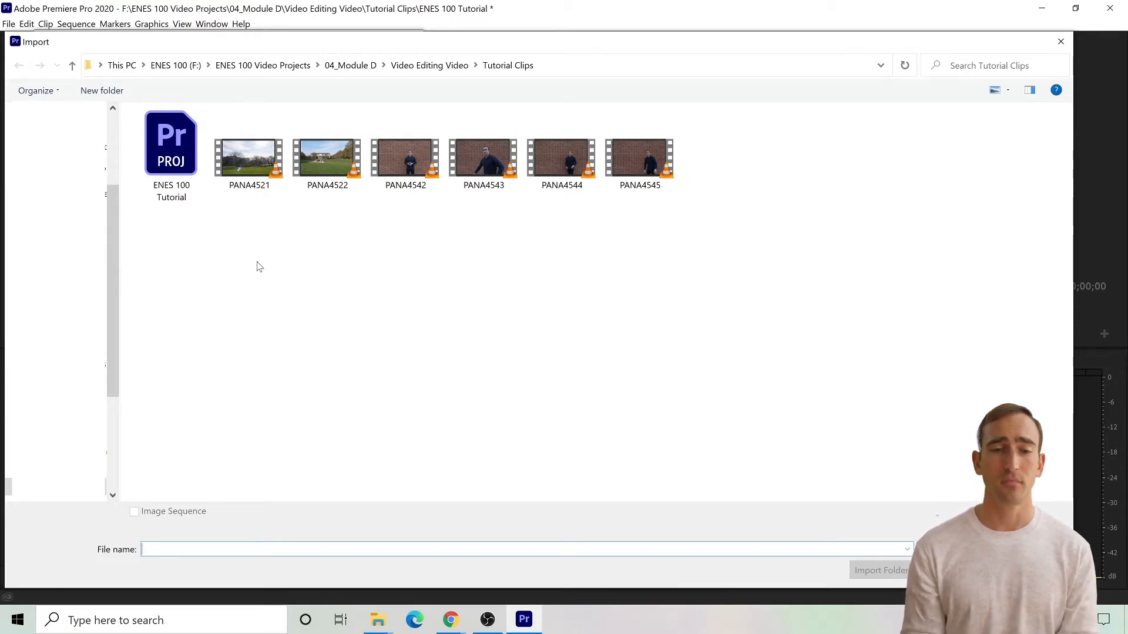
{"action": "left_click", "coordinate": [263, 169]}
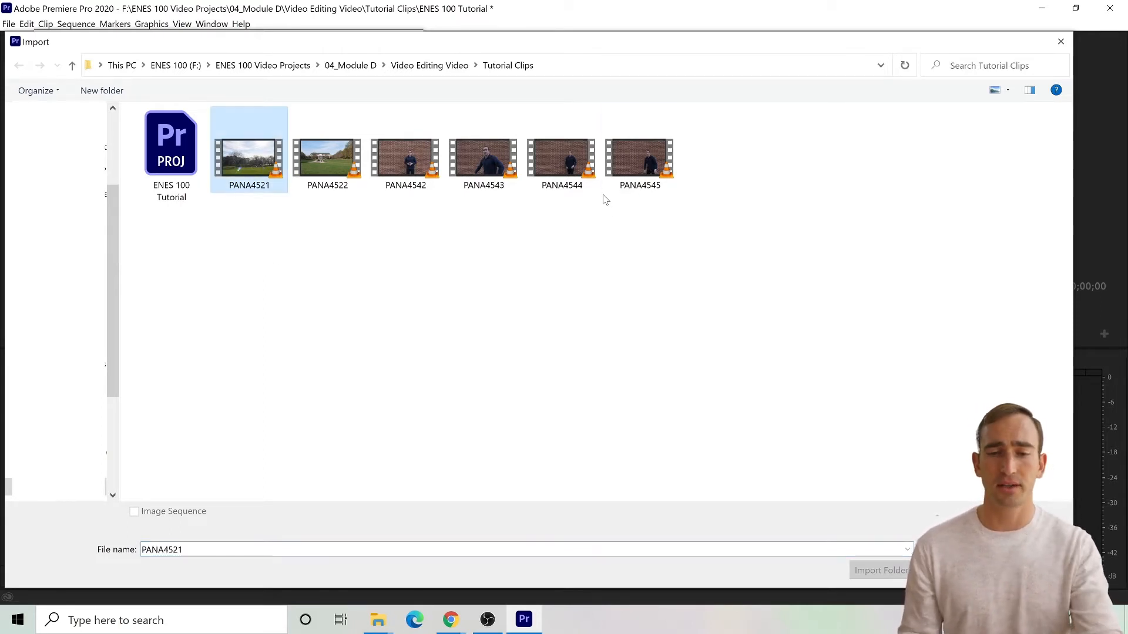
{"action": "left_click", "coordinate": [615, 179], "text": "shift"}
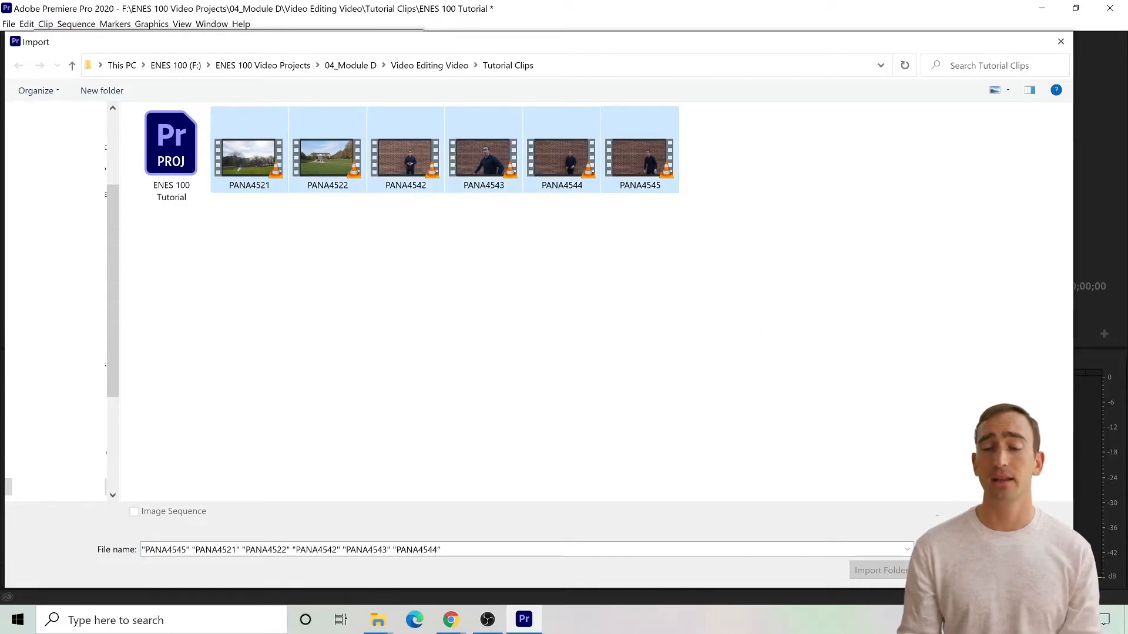
{"action": "key", "text": "Return"}
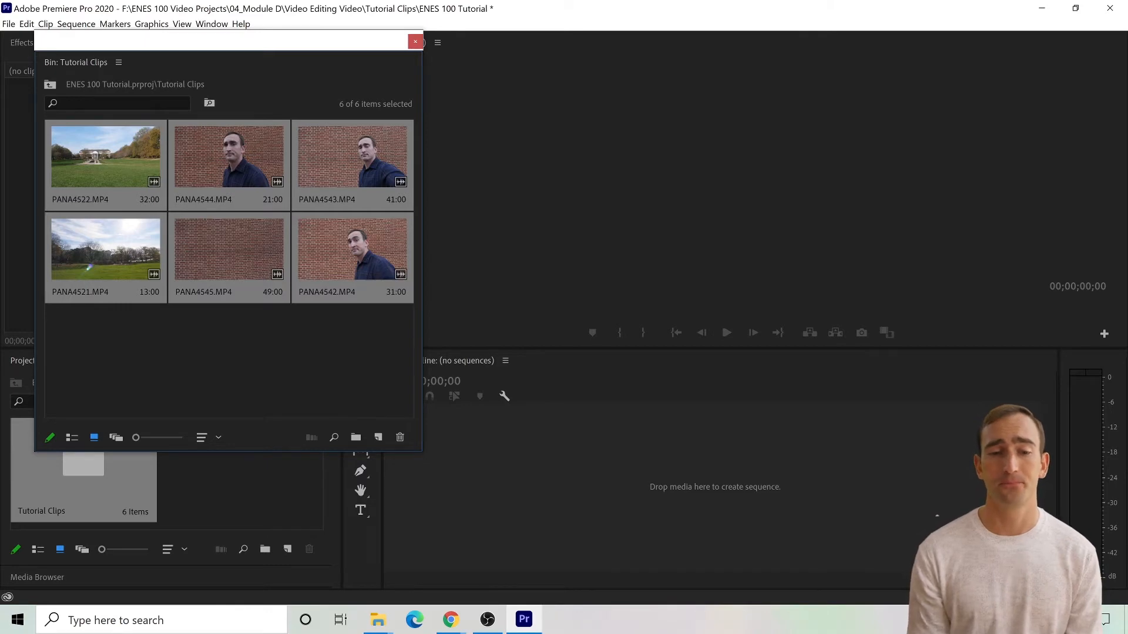
{"action": "left_click", "coordinate": [316, 367]}
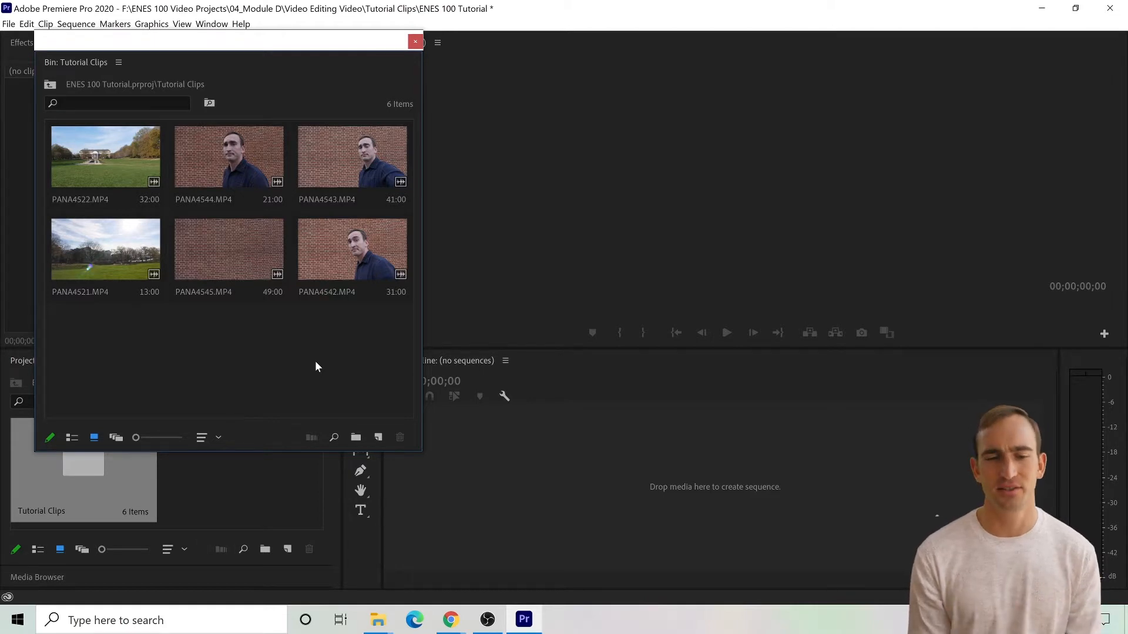
{"action": "left_click", "coordinate": [218, 437]}
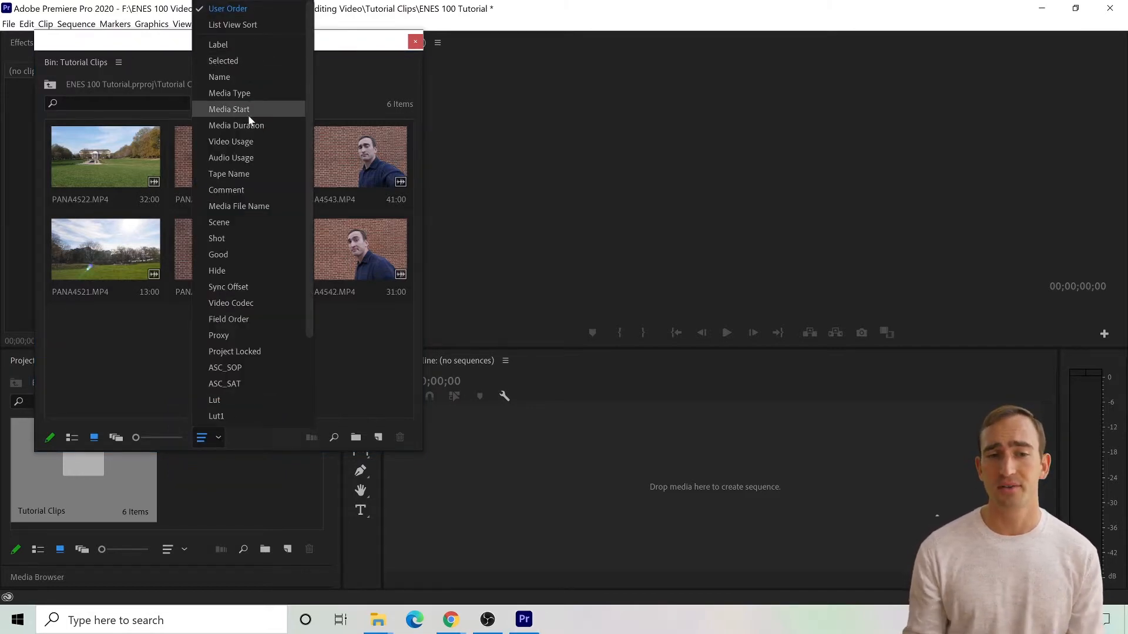
{"action": "left_click", "coordinate": [247, 81]}
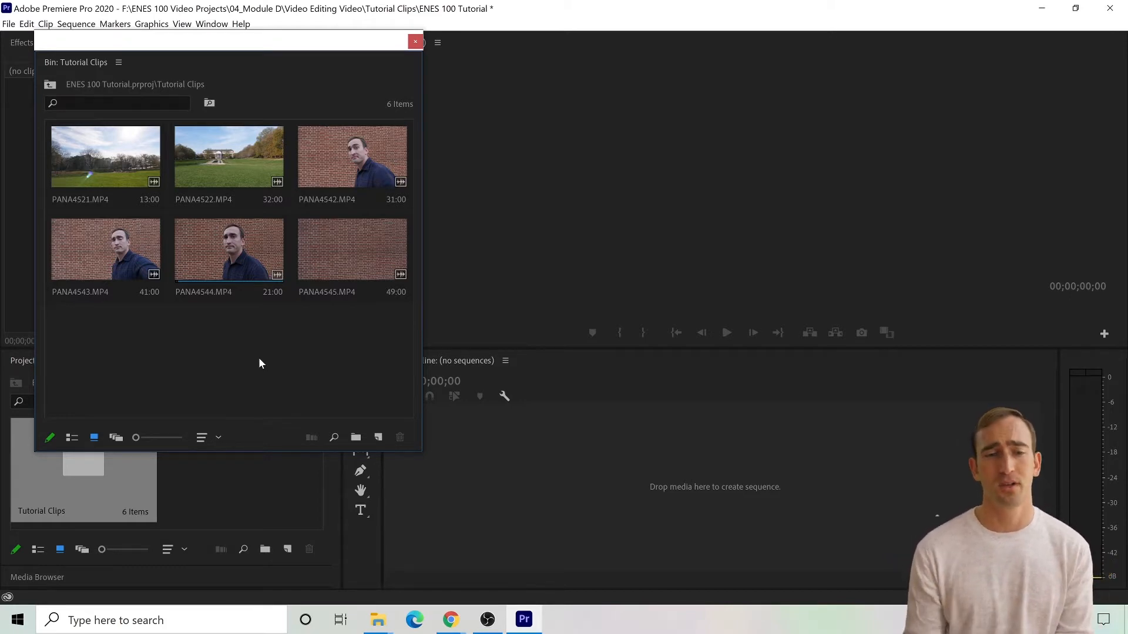
- Create a sequence by placing PANA4521.MP4 in the empty timeline, and close the floating bin window
{"action": "left_click", "coordinate": [80, 170]}
{"action": "left_click_drag", "start_coordinate": [80, 168], "coordinate": [659, 512]}
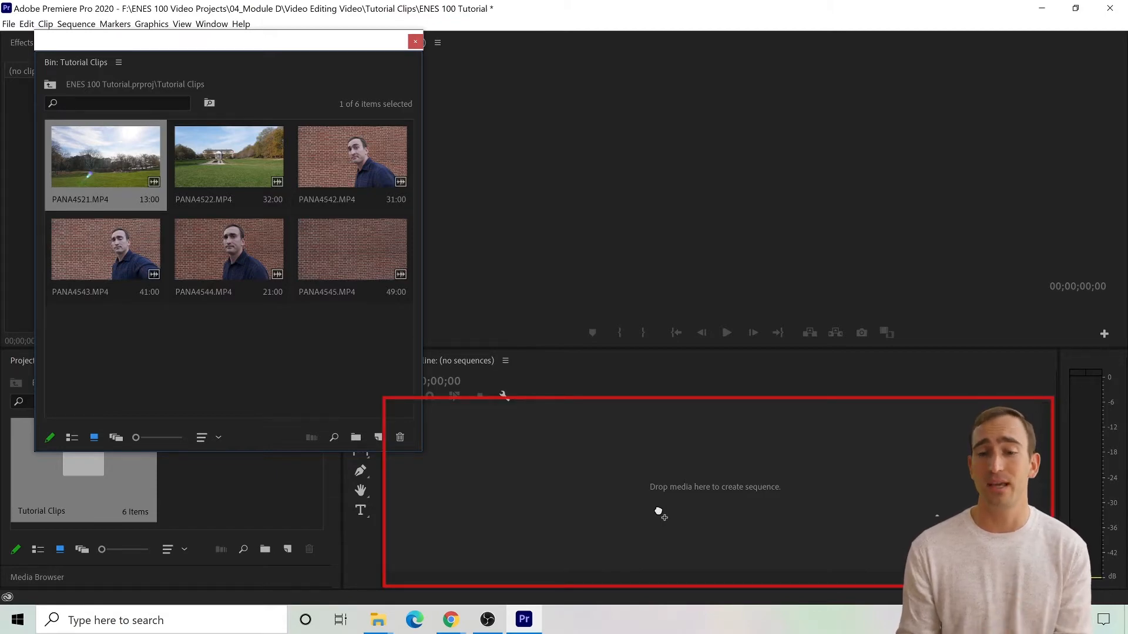
{"action": "left_click_drag", "start_coordinate": [659, 515], "coordinate": [659, 514]}
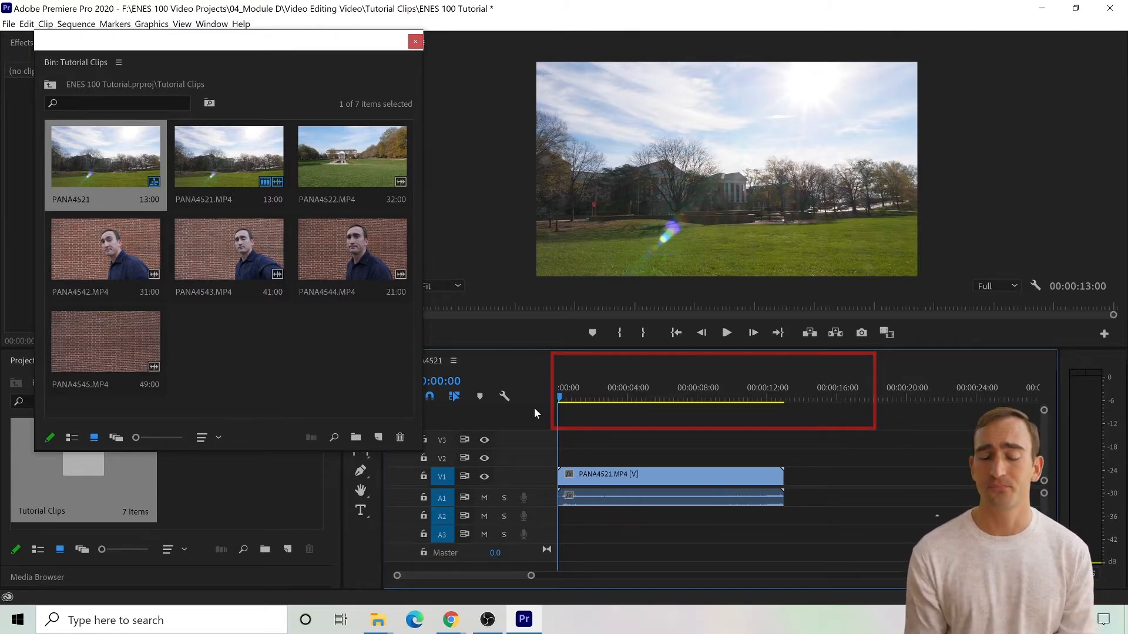
{"action": "left_click", "coordinate": [414, 42]}
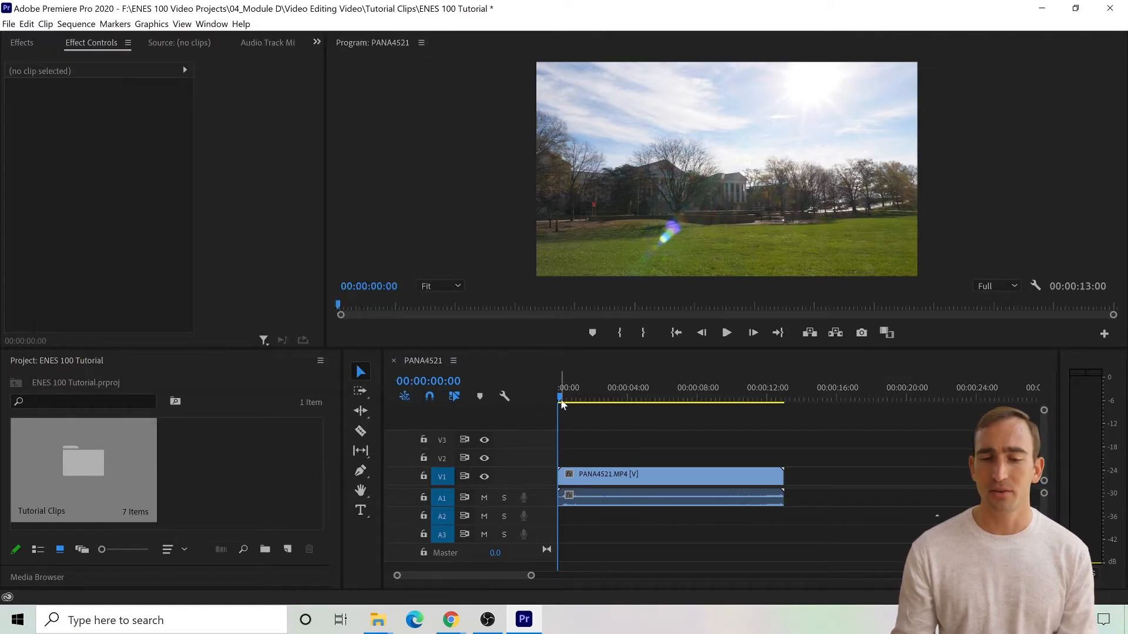
- Play the sequence from its start and stop playback near the end, at about 00:00:11:25
{"action": "mouse_move", "coordinate": [561, 404]}
{"action": "left_mouse_down"}
{"action": "mouse_move", "coordinate": [716, 408]}
{"action": "mouse_move", "coordinate": [558, 424]}
{"action": "left_mouse_up"}
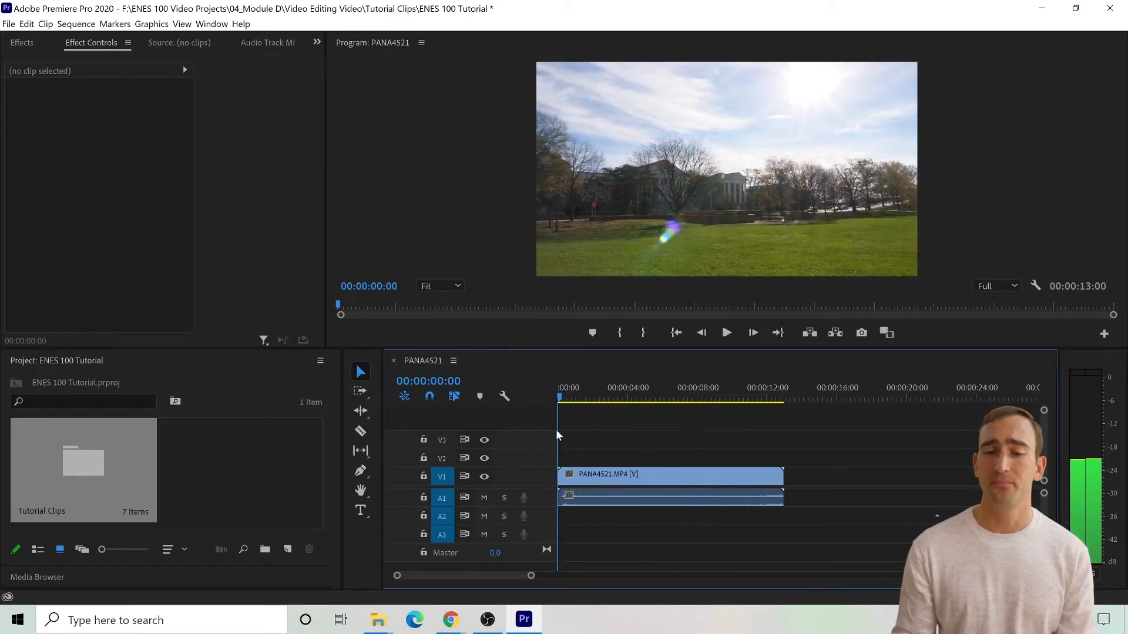
{"action": "left_click", "coordinate": [727, 332]}
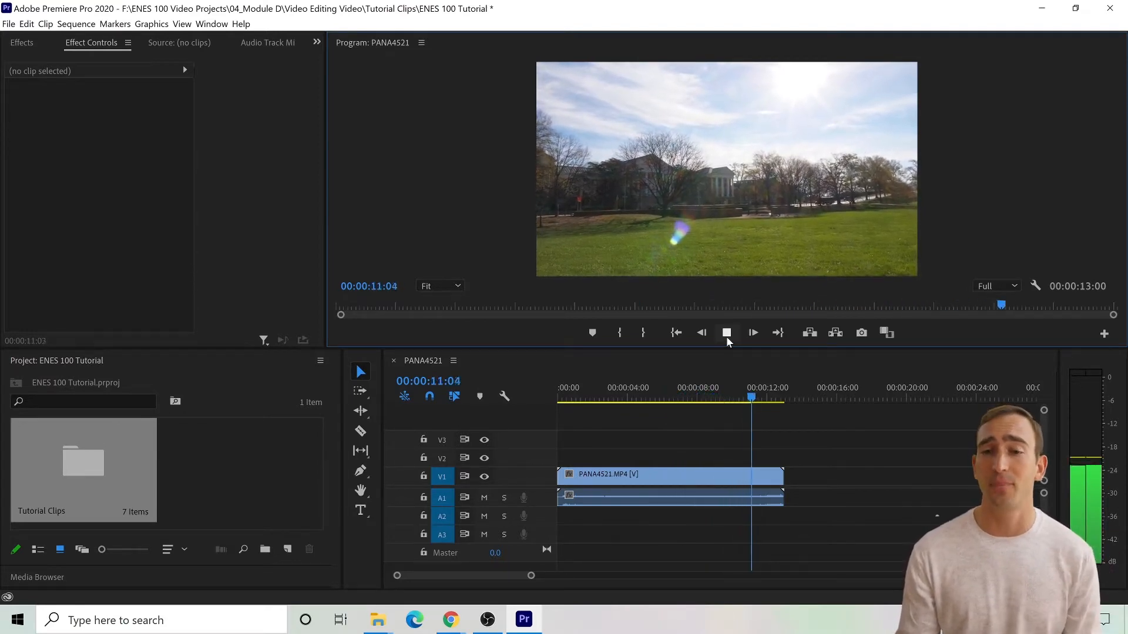
{"action": "left_click", "coordinate": [726, 335]}
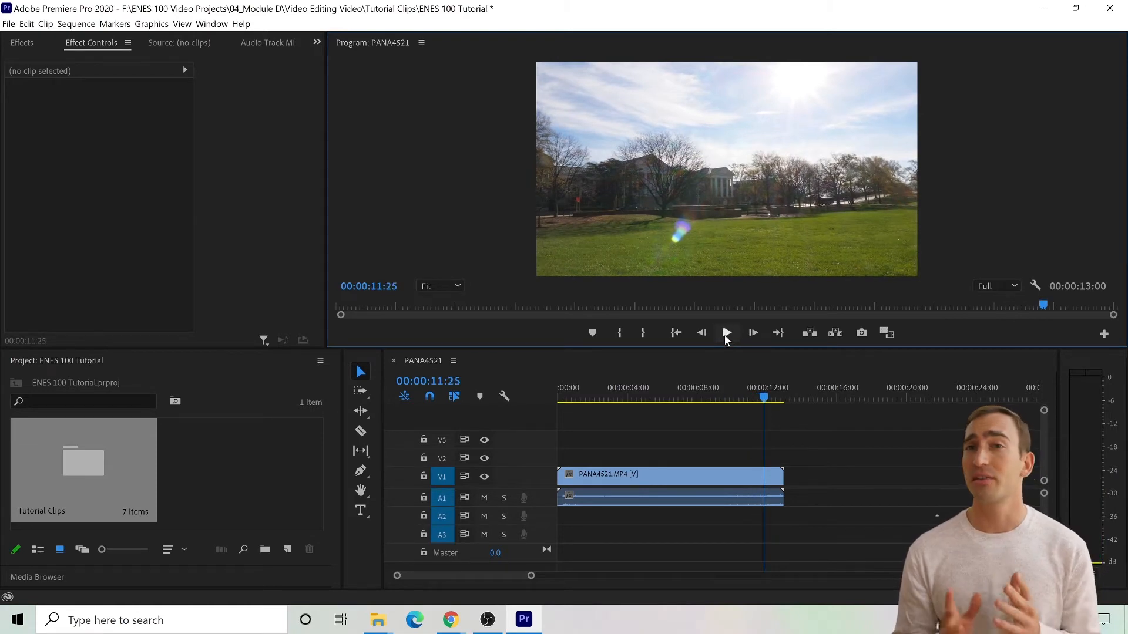
- Move the playhead back frame by frame to 00:00:11:02
{"action": "key", "text": "Left"}
{"action": "key", "text": "Left"}
{"action": "key", "text": "Left"}
{"action": "key", "text": "Left"}
{"action": "key", "text": "Left"}
{"action": "key", "text": "Left"}
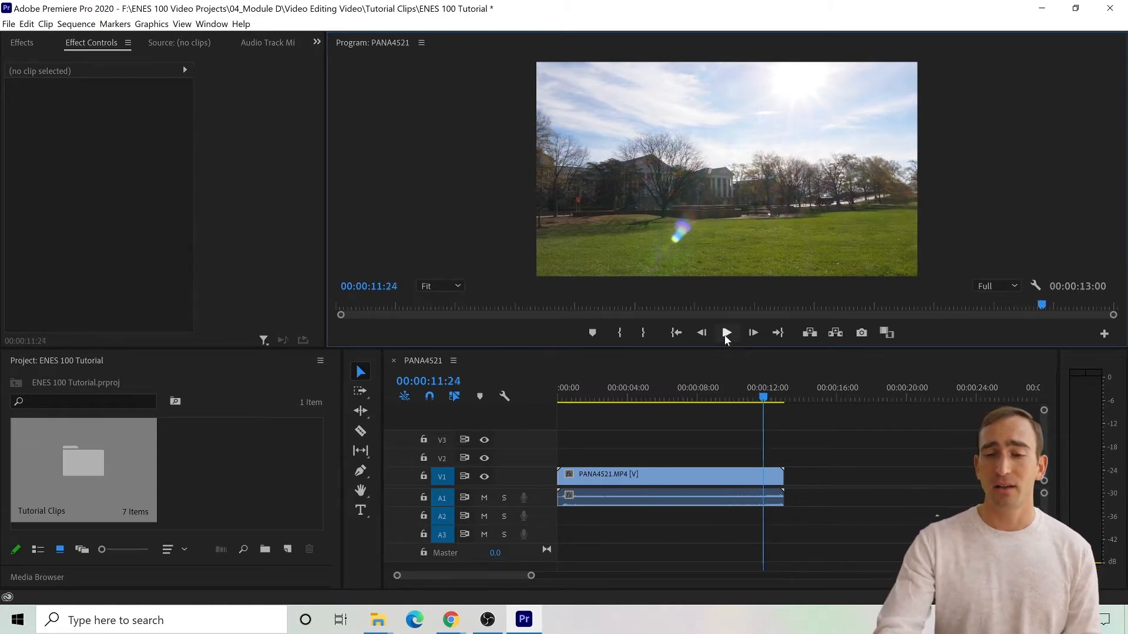
{"action": "key", "text": "Left"}
{"action": "key", "text": "Left"}
{"action": "key", "text": "Left"}
{"action": "key", "text": "Left"}
{"action": "key", "text": "Left"}
{"action": "key", "text": "Left"}
{"action": "key", "text": "Left"}
{"action": "key", "text": "Left"}
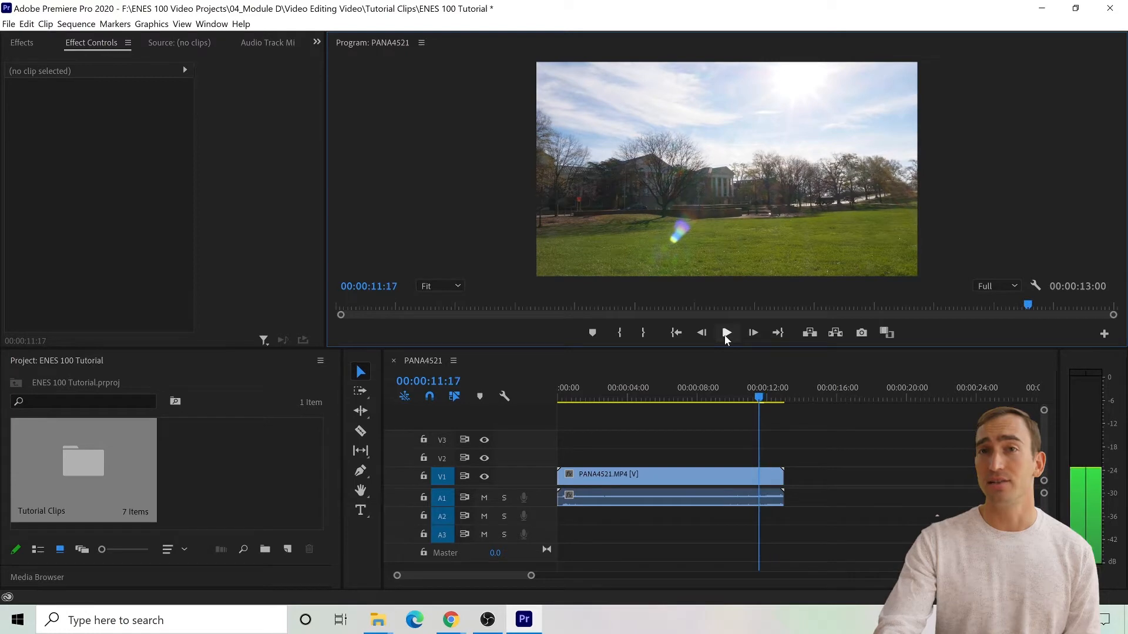
{"action": "key", "text": "Left"}
{"action": "key", "text": "Left"}
{"action": "key", "text": "Left"}
{"action": "key", "text": "Left"}
{"action": "key", "text": "Left"}
{"action": "key", "text": "Left"}
{"action": "key", "text": "Left"}
{"action": "key", "text": "Left"}
{"action": "key", "text": "Left"}
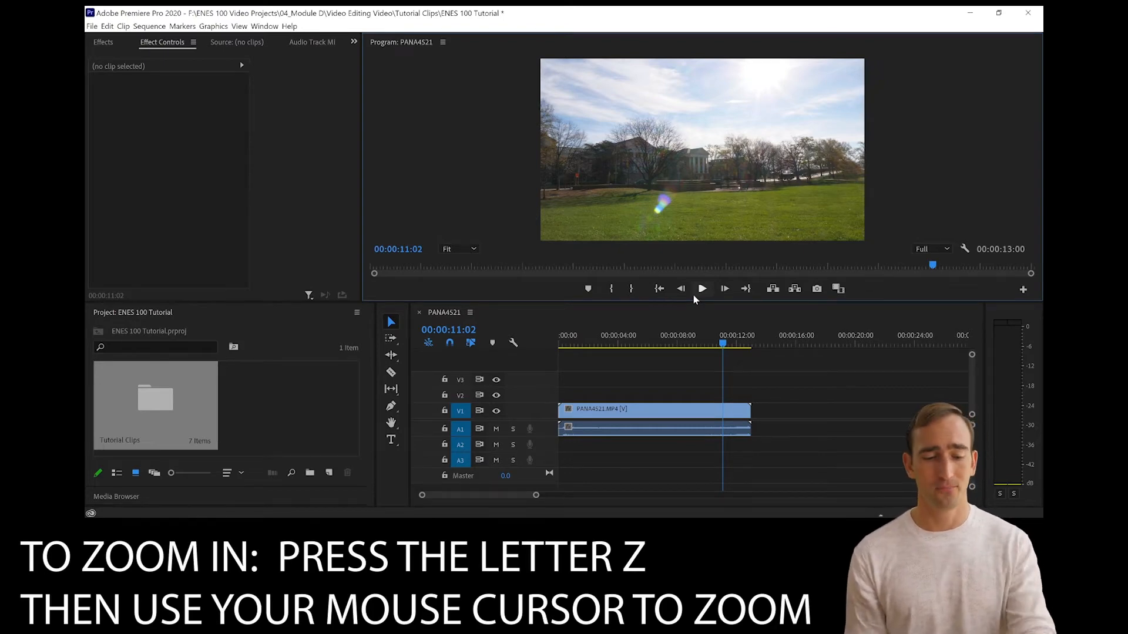
- Zoom the timeline in two levels near the start of the PANA4521.MP4 clip with the Zoom tool
{"action": "key", "text": "z"}
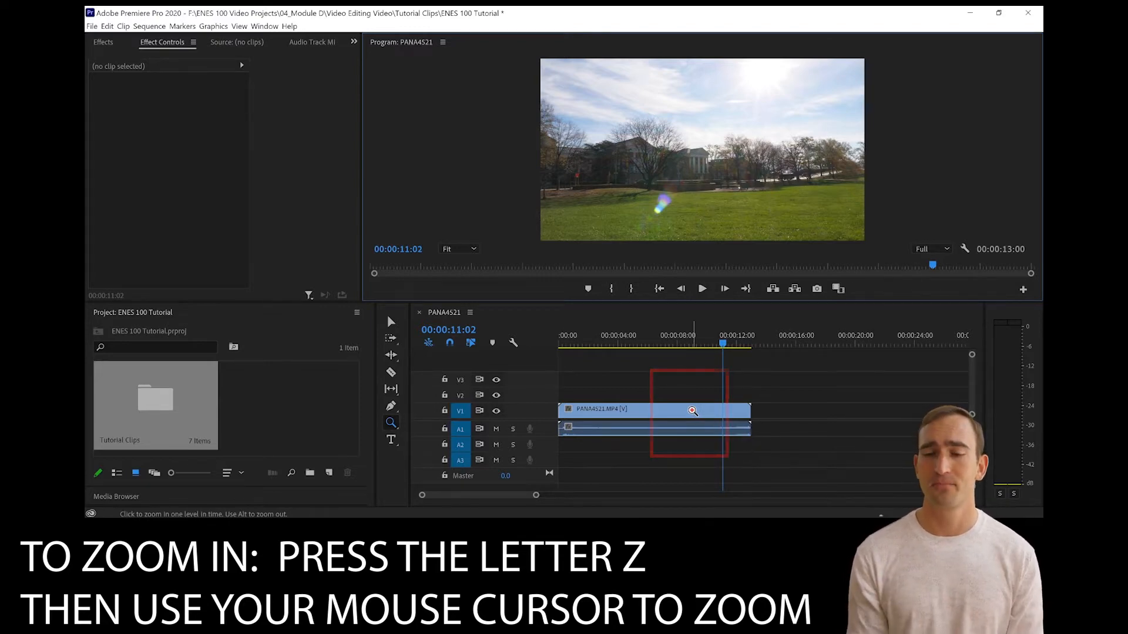
{"action": "left_click", "coordinate": [577, 402]}
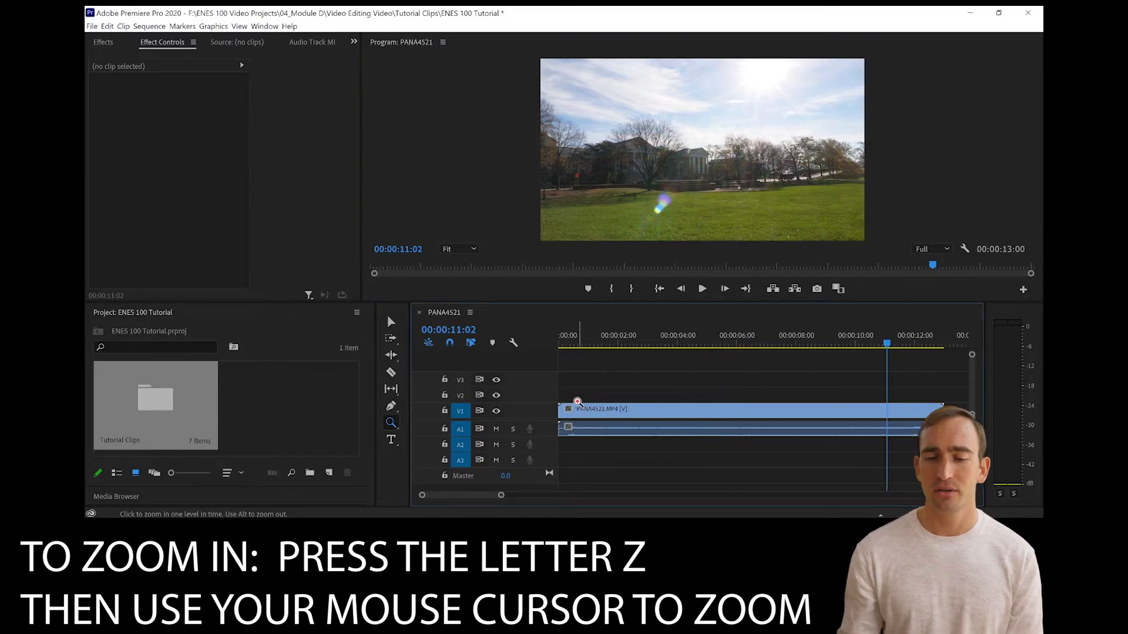
{"action": "left_click", "coordinate": [577, 402]}
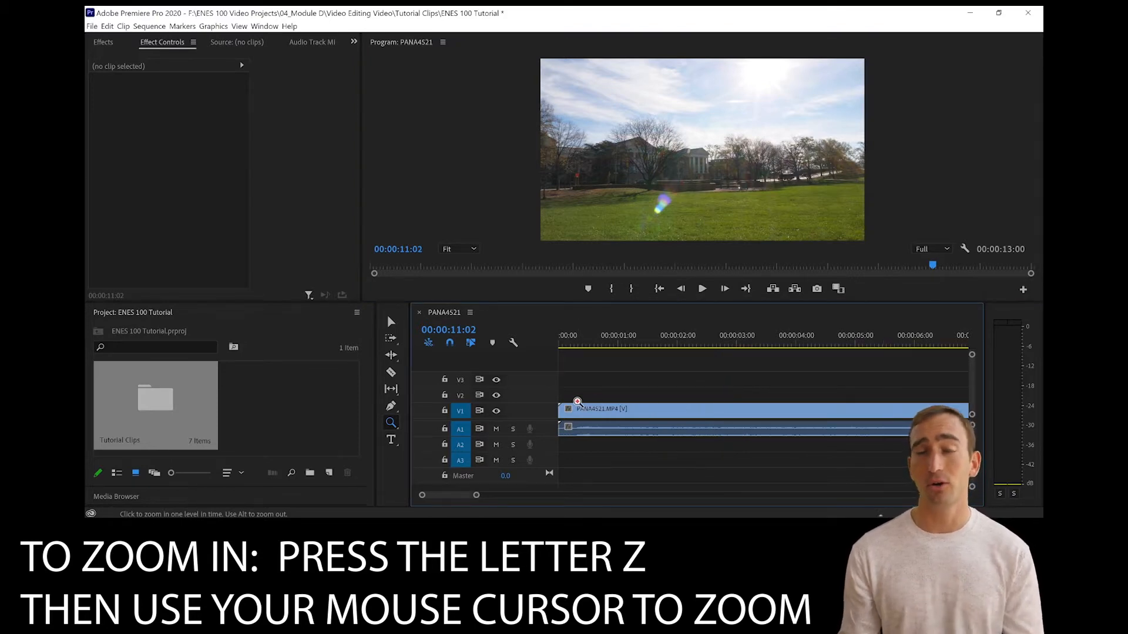
- Zoom the timeline in, far out and back in until the PANA4521.MP4 clip nearly fills the visible range
{"action": "left_click", "coordinate": [577, 402]}
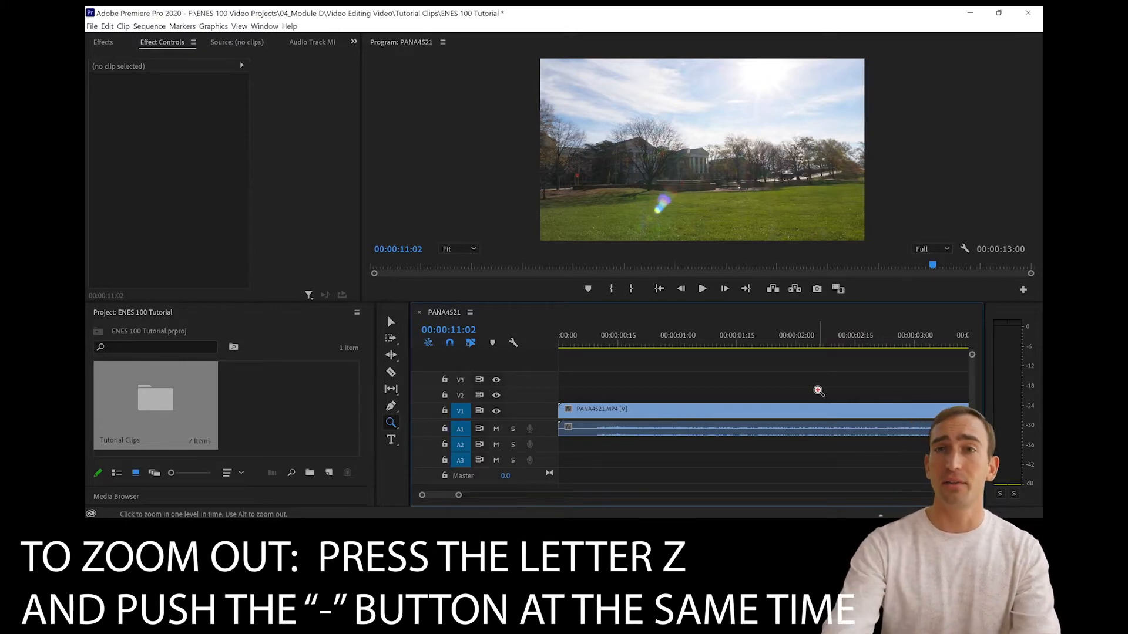
{"action": "key", "text": "minus"}
{"action": "key", "text": "minus"}
{"action": "key", "text": "minus"}
{"action": "key", "text": "minus"}
{"action": "key", "text": "minus"}
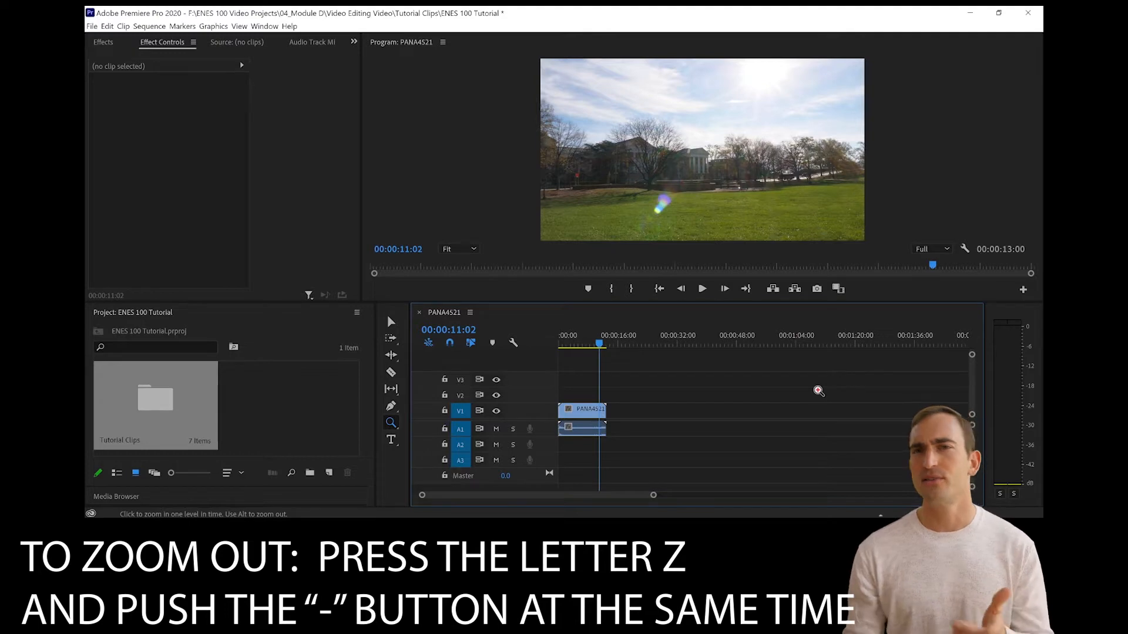
{"action": "left_click", "coordinate": [576, 397]}
{"action": "left_click", "coordinate": [606, 400]}
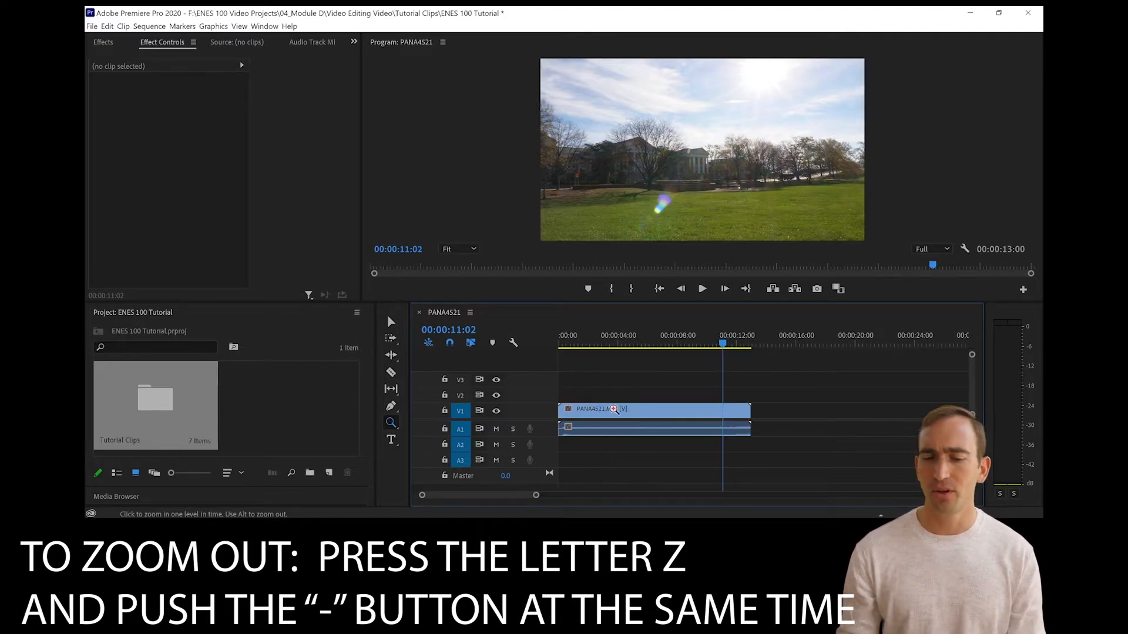
{"action": "left_click", "coordinate": [705, 384]}
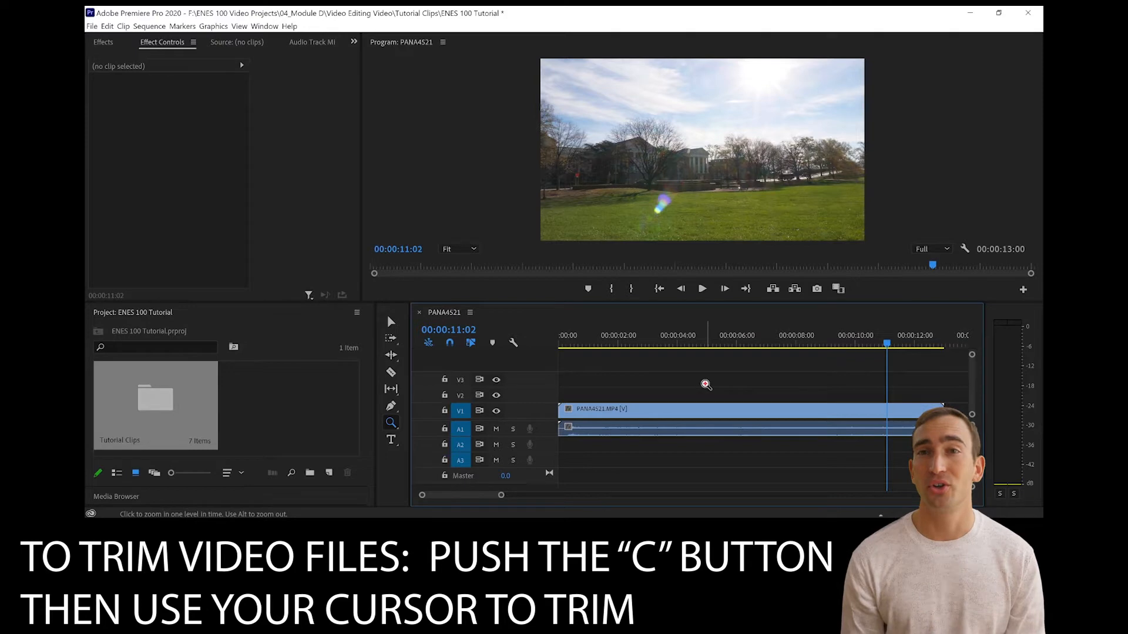
- Split the PANA4521.MP4 clip with the Razor tool at about 00:00:01:24 and about 00:00:11:11
{"action": "key", "text": "c"}
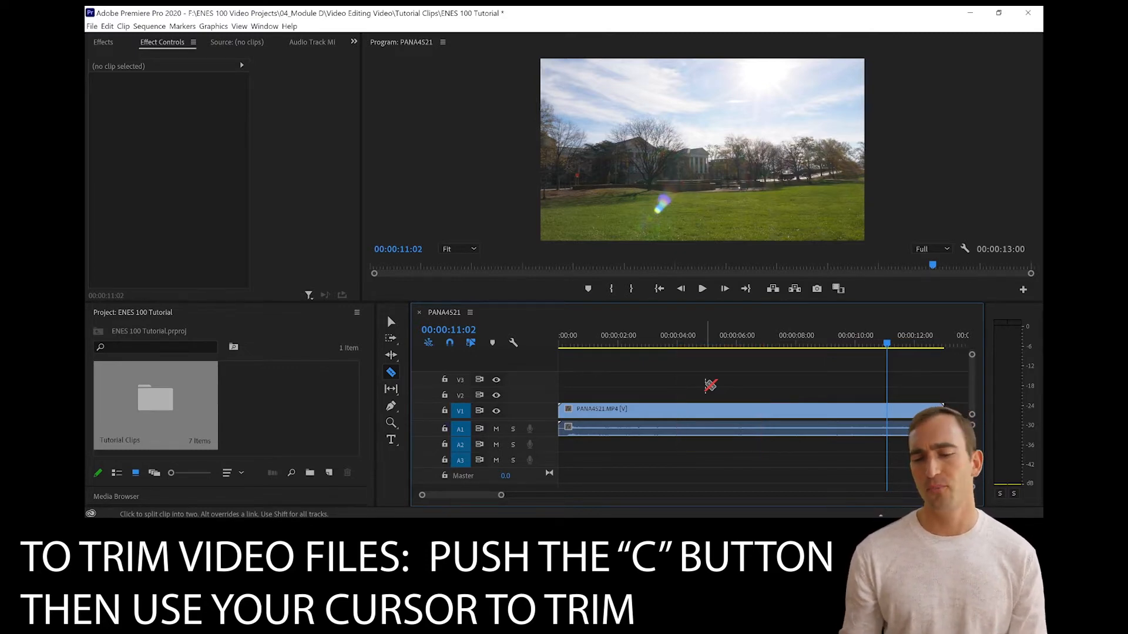
{"action": "left_click", "coordinate": [611, 411]}
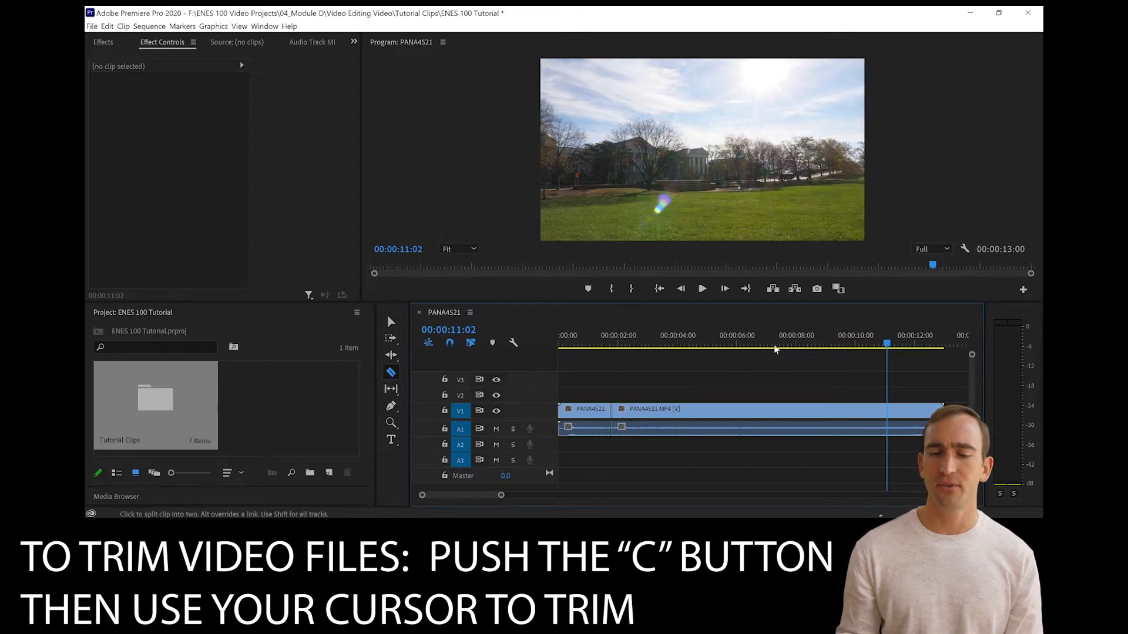
{"action": "left_click", "coordinate": [894, 411]}
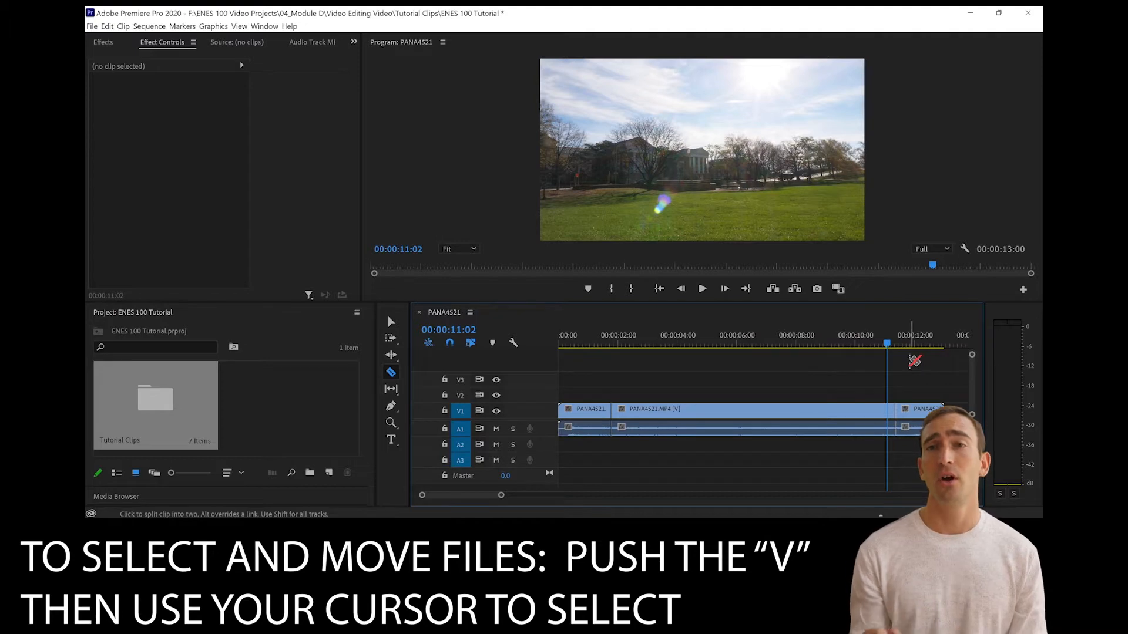
- Delete the first and last segments of PANA4521.MP4 and move the remaining middle segment to the start of the sequence
{"action": "key", "text": "v"}
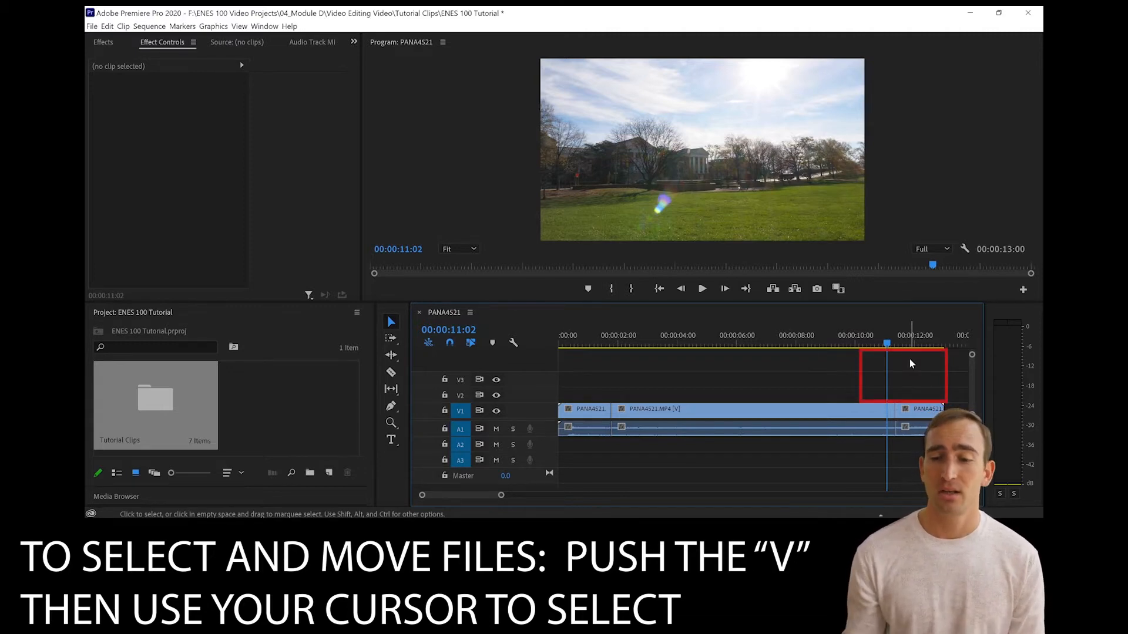
{"action": "left_click", "coordinate": [589, 418]}
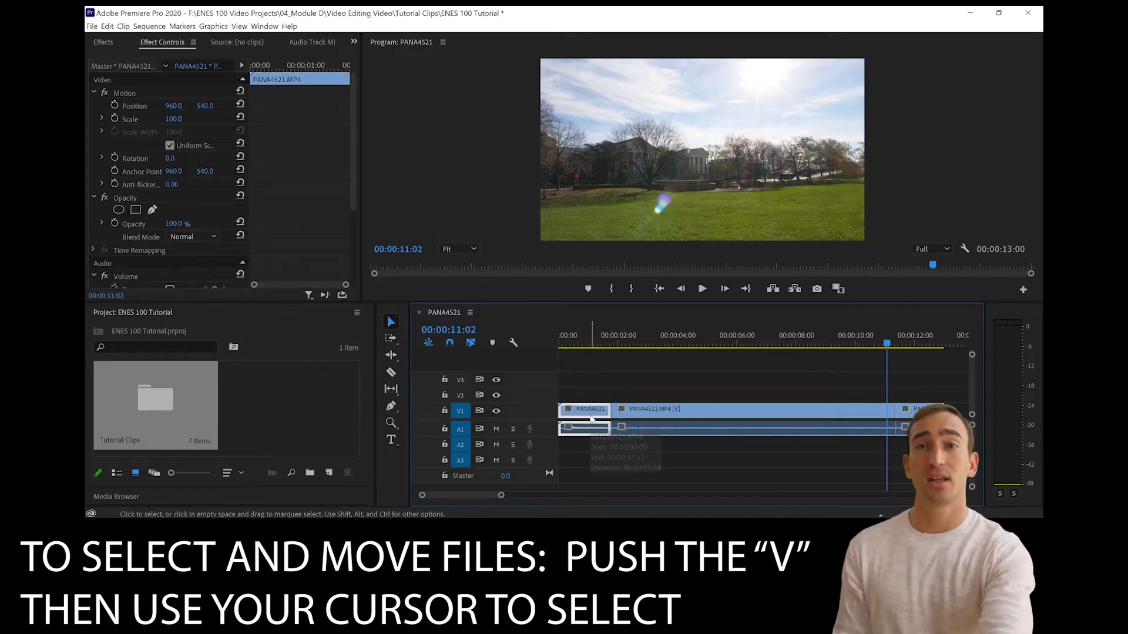
{"action": "key", "text": "Delete"}
{"action": "left_click", "coordinate": [935, 413]}
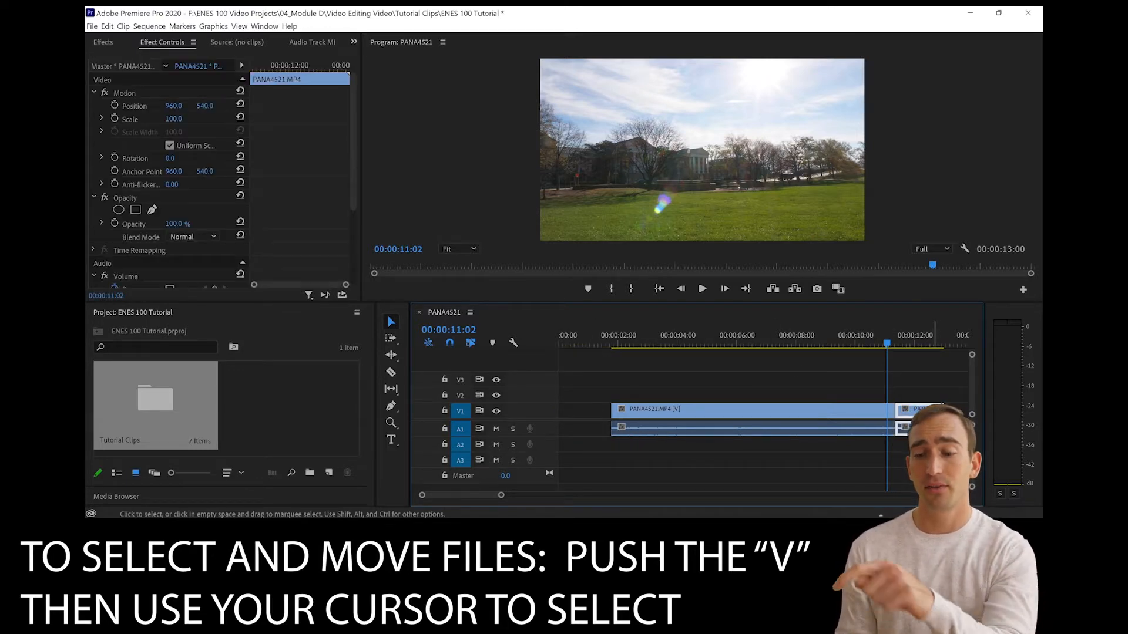
{"action": "key", "text": "Delete"}
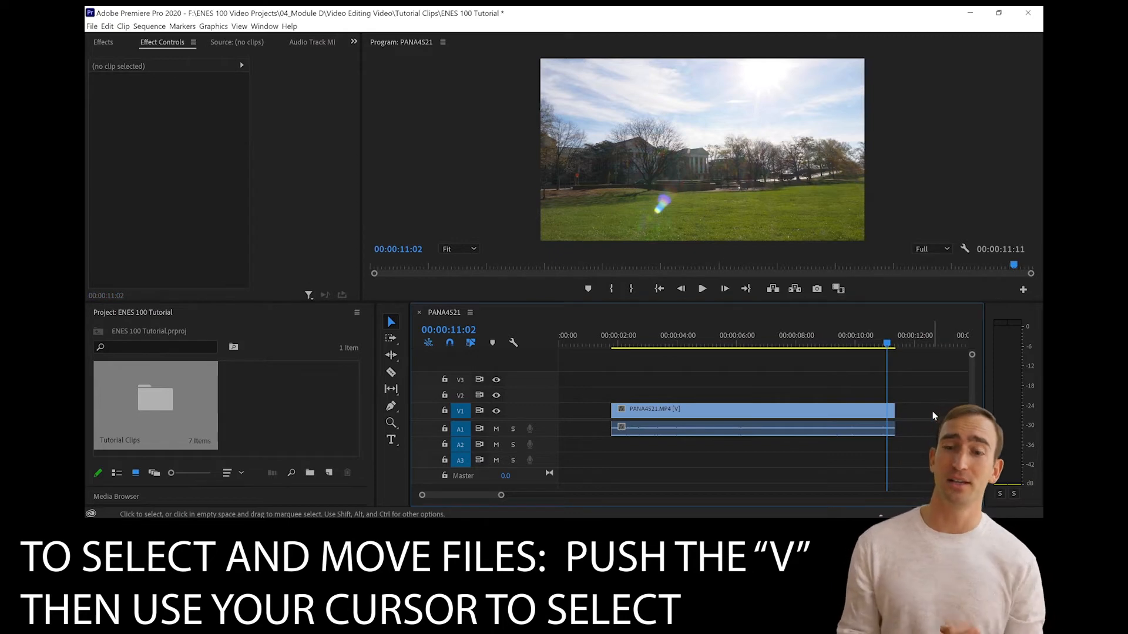
{"action": "left_click_drag", "start_coordinate": [738, 417], "coordinate": [846, 433]}
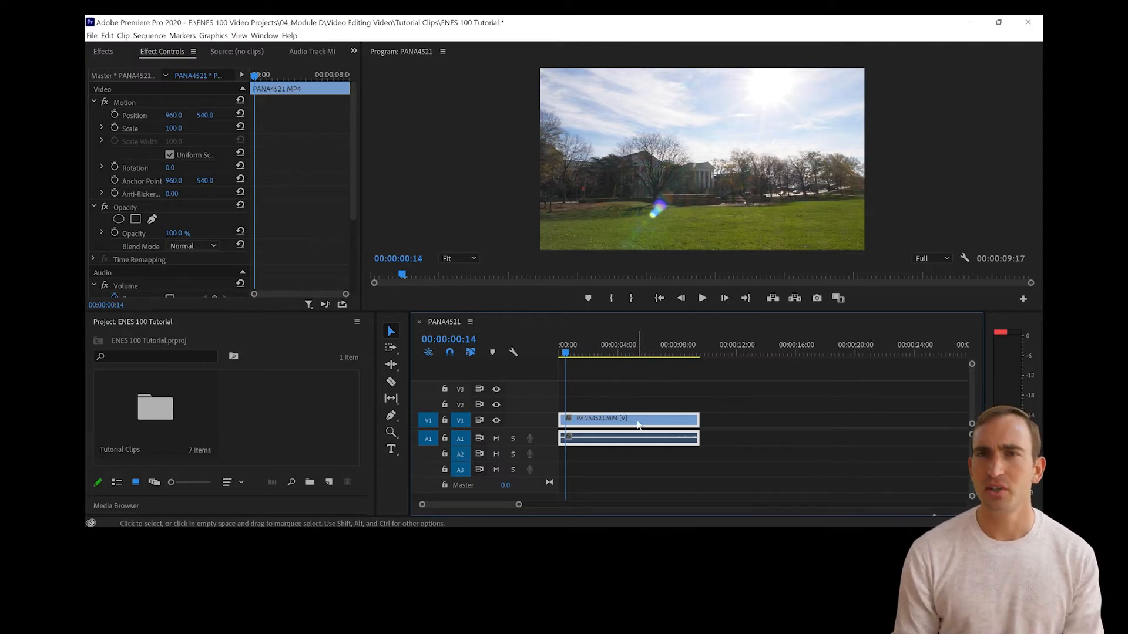
{"action": "mouse_move", "coordinate": [638, 424]}
{"action": "left_mouse_down"}
{"action": "mouse_move", "coordinate": [701, 427]}
{"action": "mouse_move", "coordinate": [624, 429]}
{"action": "left_mouse_up"}
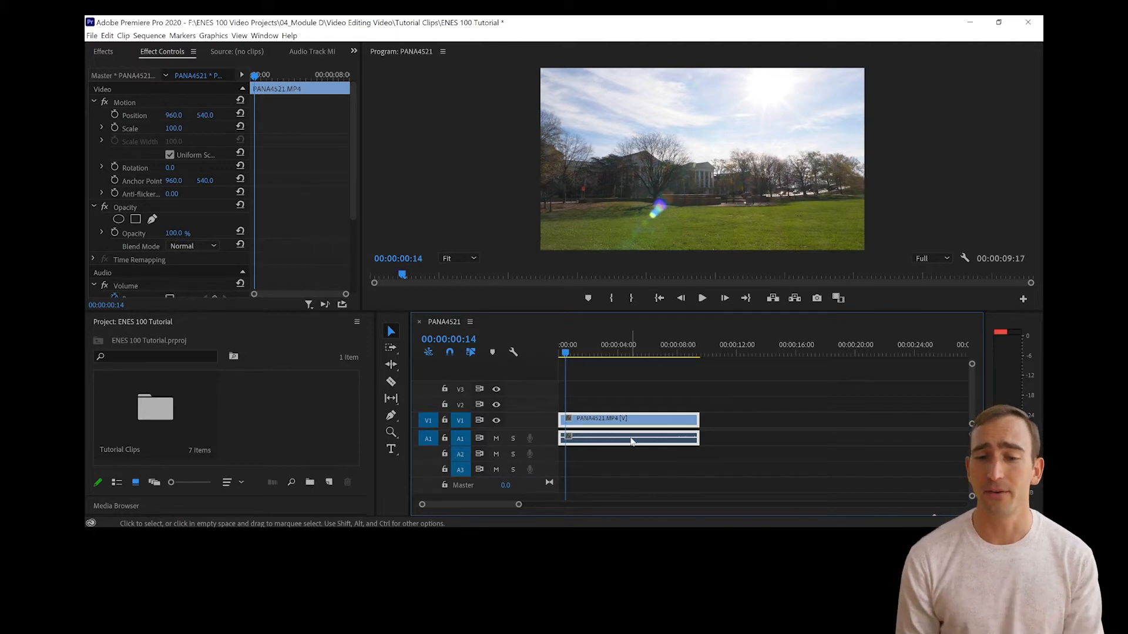
- Unlink the PANA4521.MP4 clip's video and audio, and shift only the video along V1 so it is offset from the audio
{"action": "right_click", "coordinate": [641, 421]}
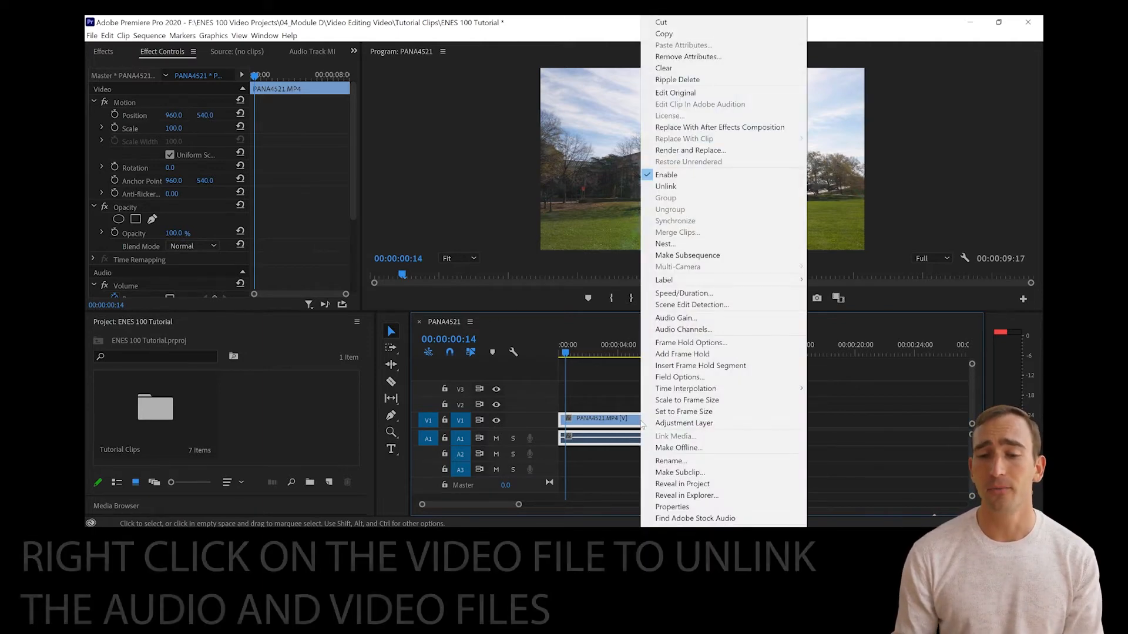
{"action": "left_click", "coordinate": [721, 188]}
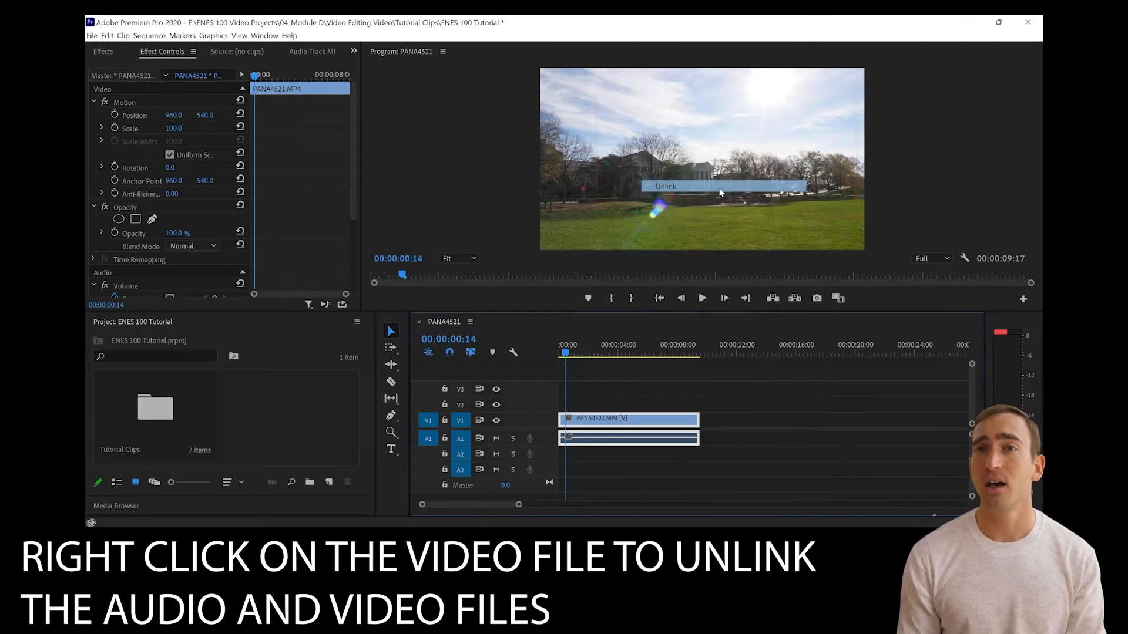
{"action": "left_click_drag", "start_coordinate": [660, 420], "coordinate": [727, 431]}
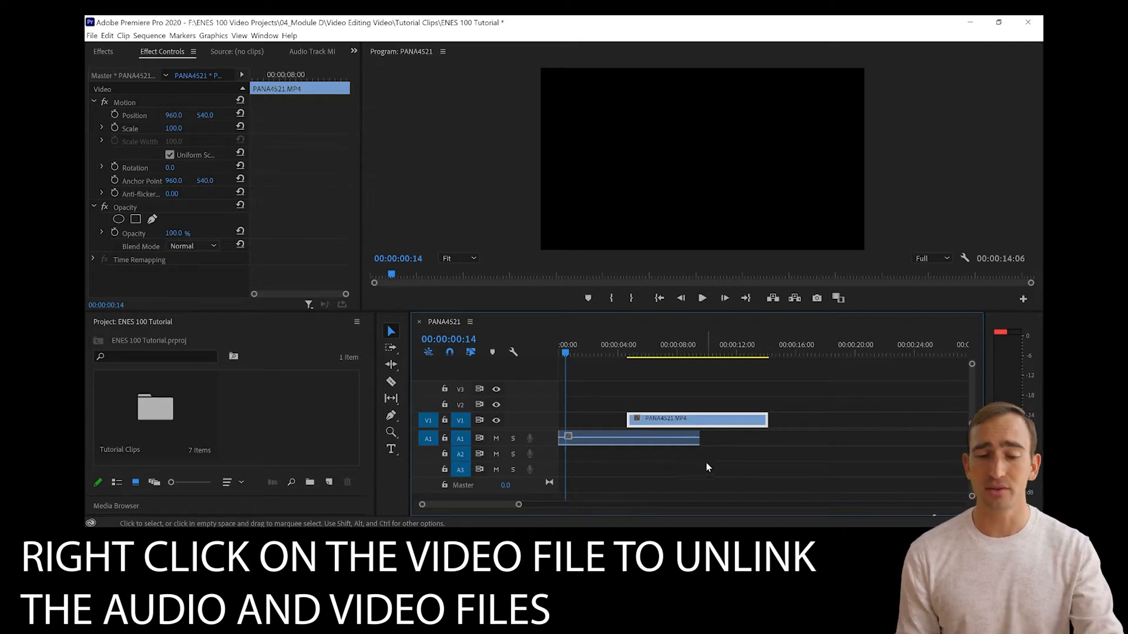
- Link the offset video and audio parts of PANA4521.MP4 together and move them as one clip further along the timeline
{"action": "left_click_drag", "start_coordinate": [701, 467], "coordinate": [668, 405]}
{"action": "right_click", "coordinate": [674, 418]}
{"action": "left_click", "coordinate": [740, 203]}
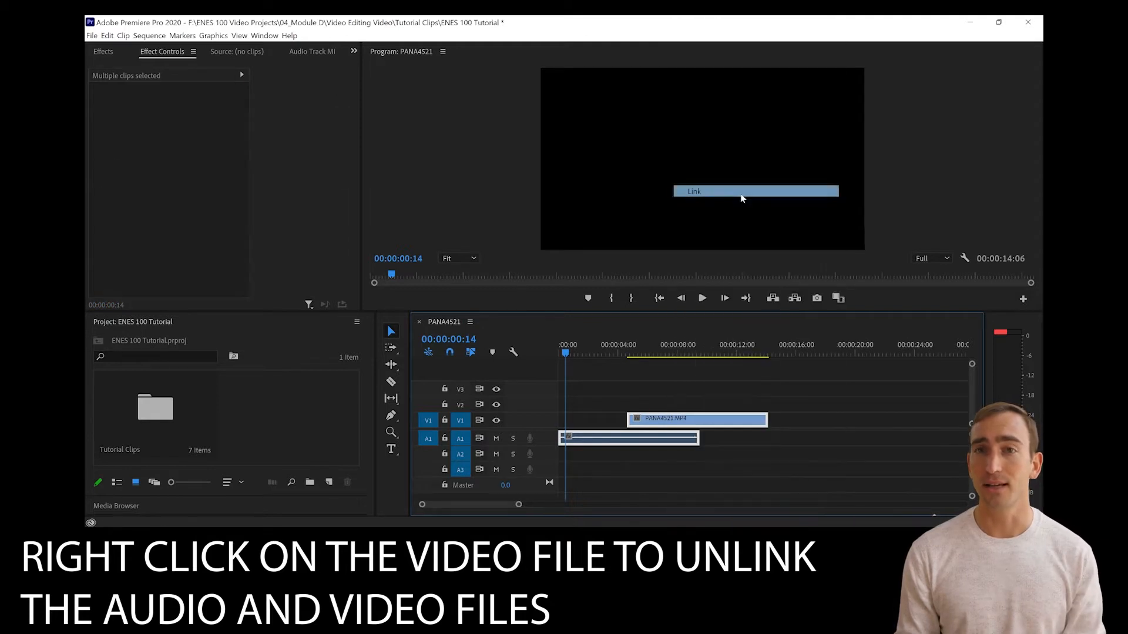
{"action": "left_click_drag", "start_coordinate": [708, 425], "coordinate": [788, 424]}
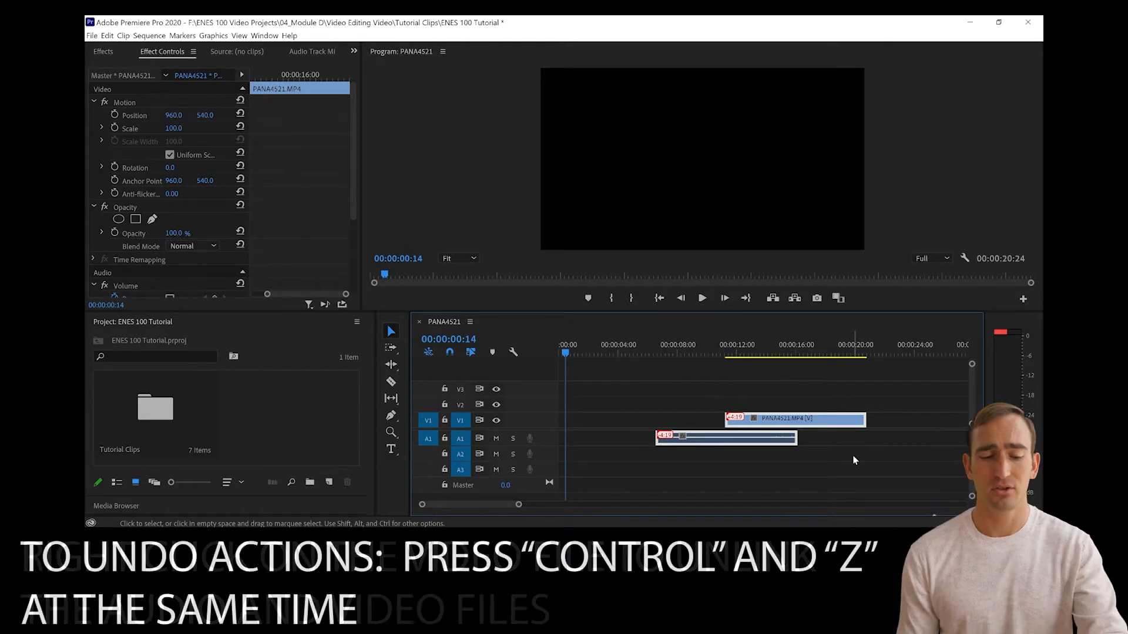
- Undo the clip moves, the relinking and the unlinking of PANA4521.MP4
{"action": "key", "text": "ctrl+z"}
{"action": "key", "text": "ctrl+z"}
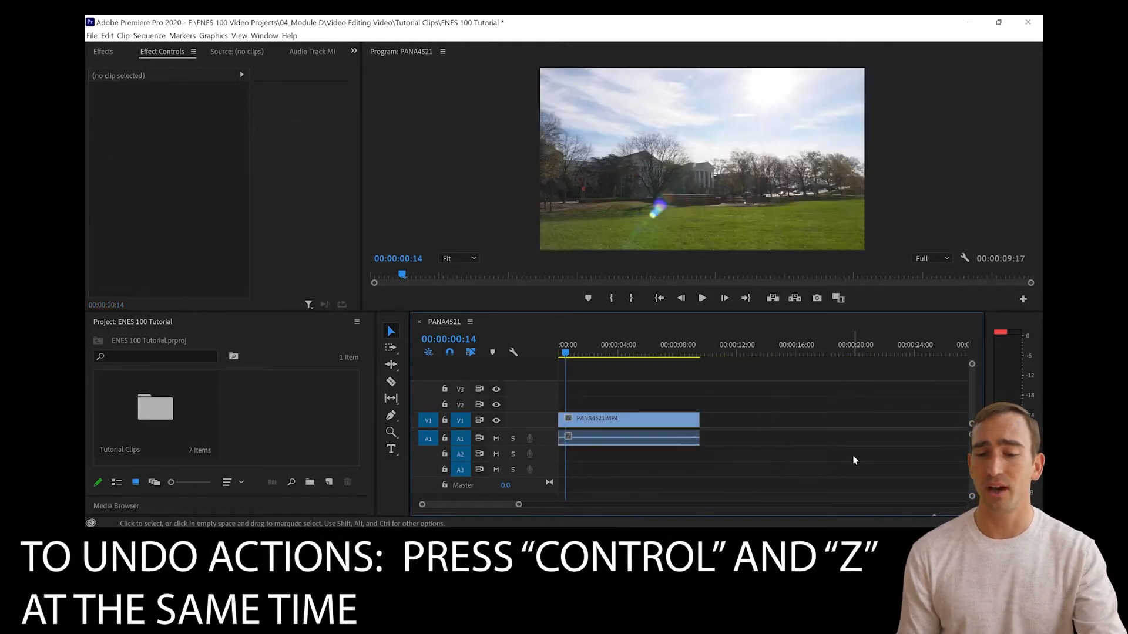
{"action": "key", "text": "ctrl+z"}
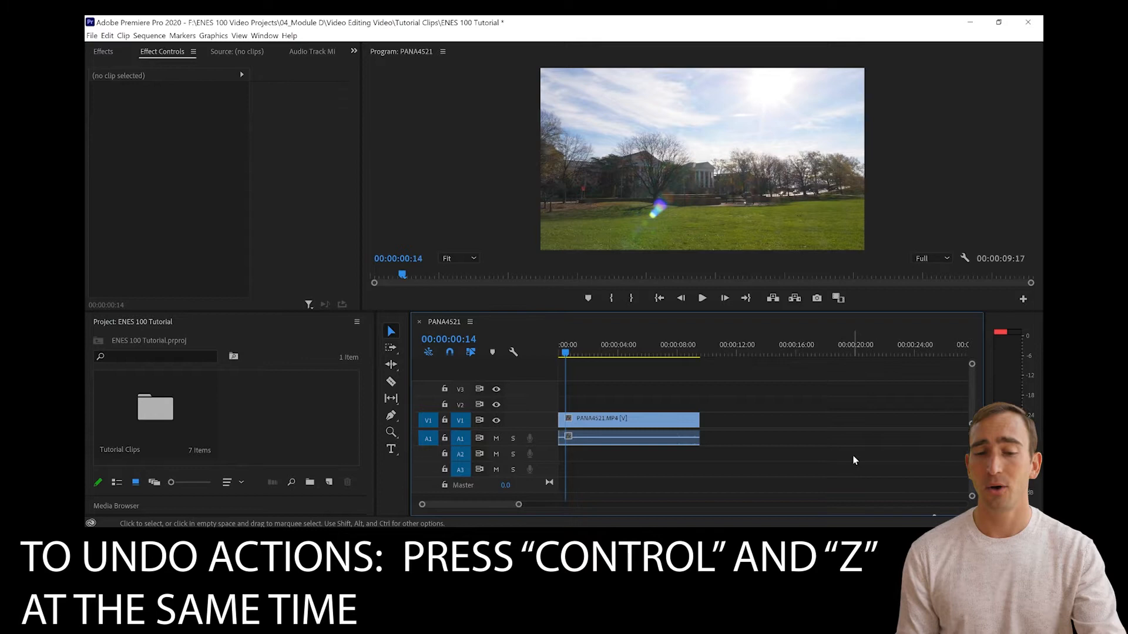
- Select the PANA4521.MP4 clip and increase the height of the Audio 1 and Video 1 tracks to show the waveform and thumbnail
{"action": "mouse_move", "coordinate": [649, 424]}
{"action": "left_mouse_down"}
{"action": "mouse_move", "coordinate": [649, 438]}
{"action": "mouse_move", "coordinate": [713, 439]}
{"action": "mouse_move", "coordinate": [645, 445]}
{"action": "left_mouse_up"}
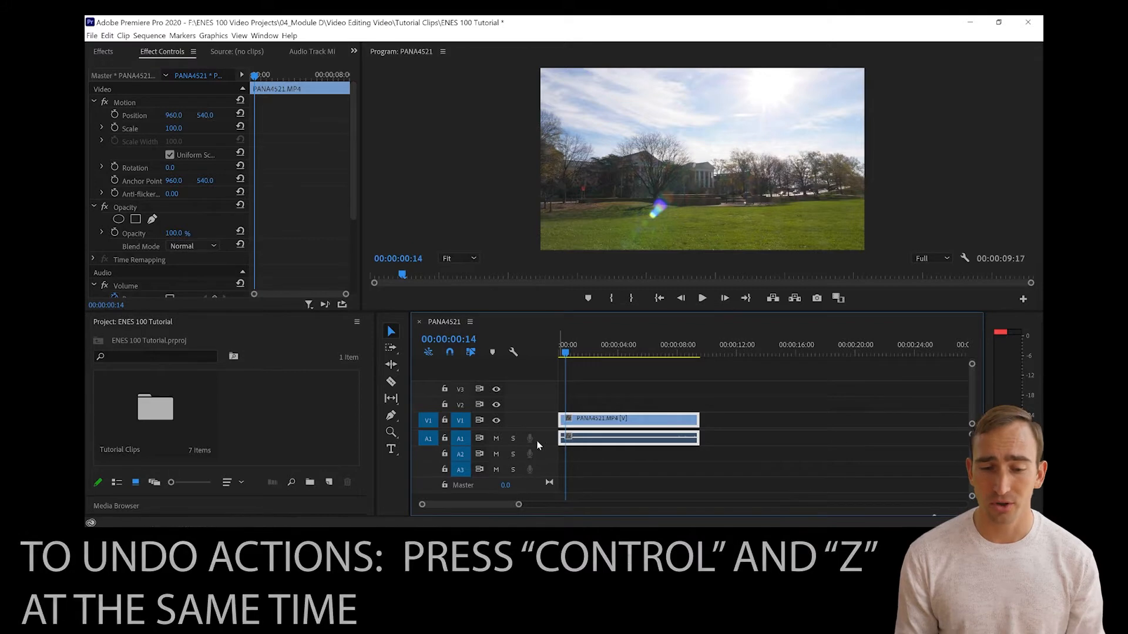
{"action": "left_click_drag", "start_coordinate": [537, 446], "coordinate": [546, 476]}
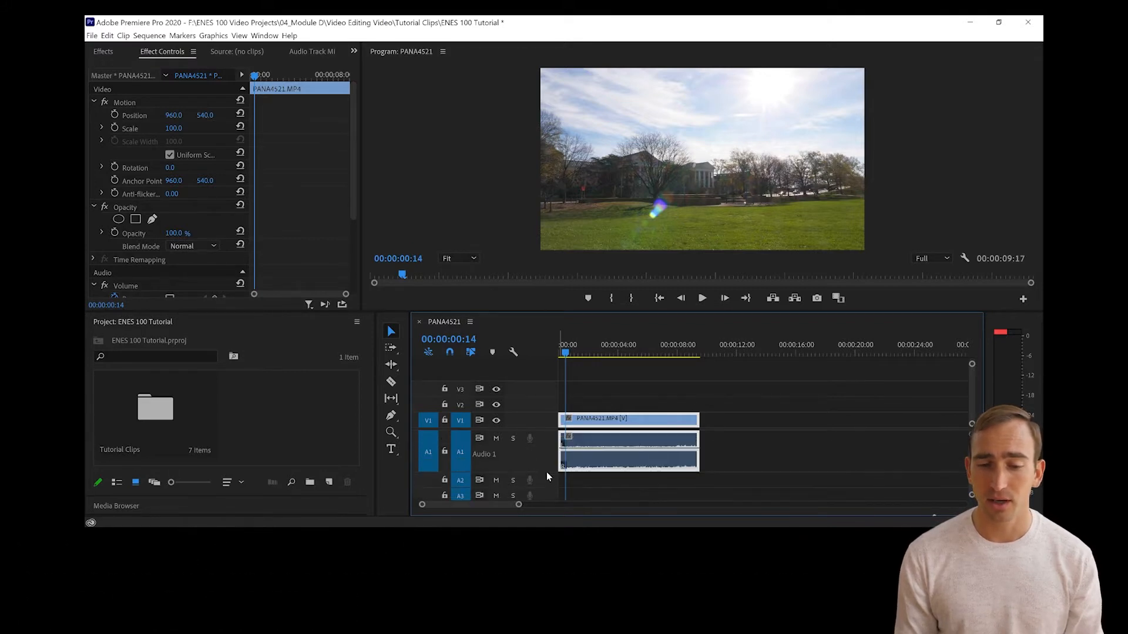
{"action": "left_click_drag", "start_coordinate": [546, 412], "coordinate": [545, 385]}
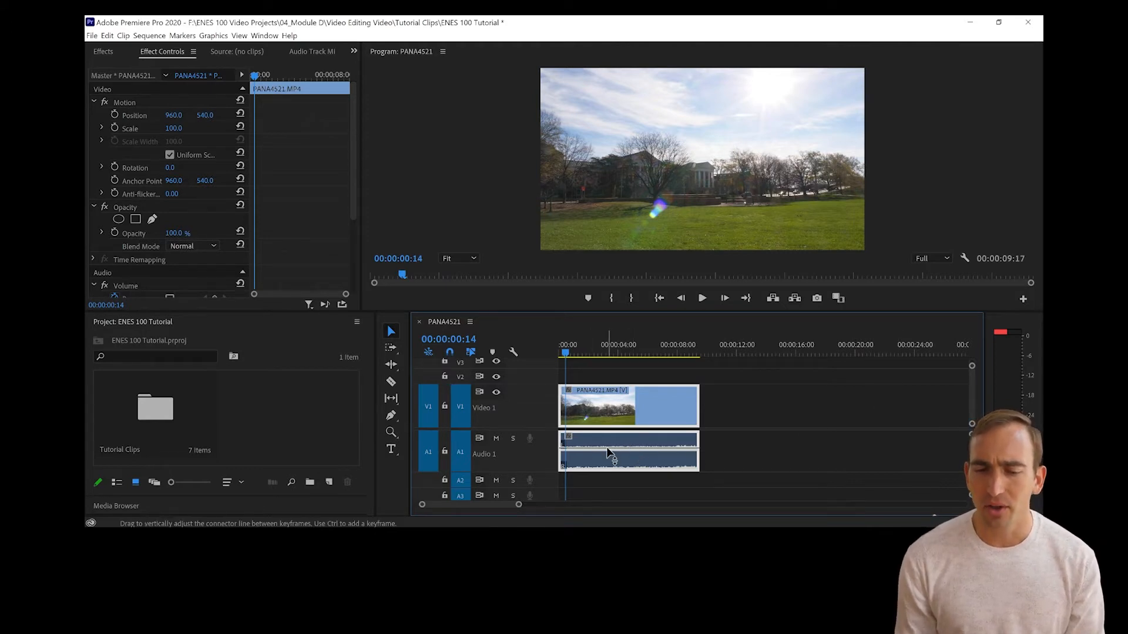
- Raise the volume line of the PANA4521.MP4 audio in Audio 1, and bring it down below its starting level
{"action": "mouse_move", "coordinate": [607, 449]}
{"action": "left_mouse_down"}
{"action": "mouse_move", "coordinate": [608, 437]}
{"action": "mouse_move", "coordinate": [610, 468]}
{"action": "mouse_move", "coordinate": [607, 436]}
{"action": "left_mouse_up"}
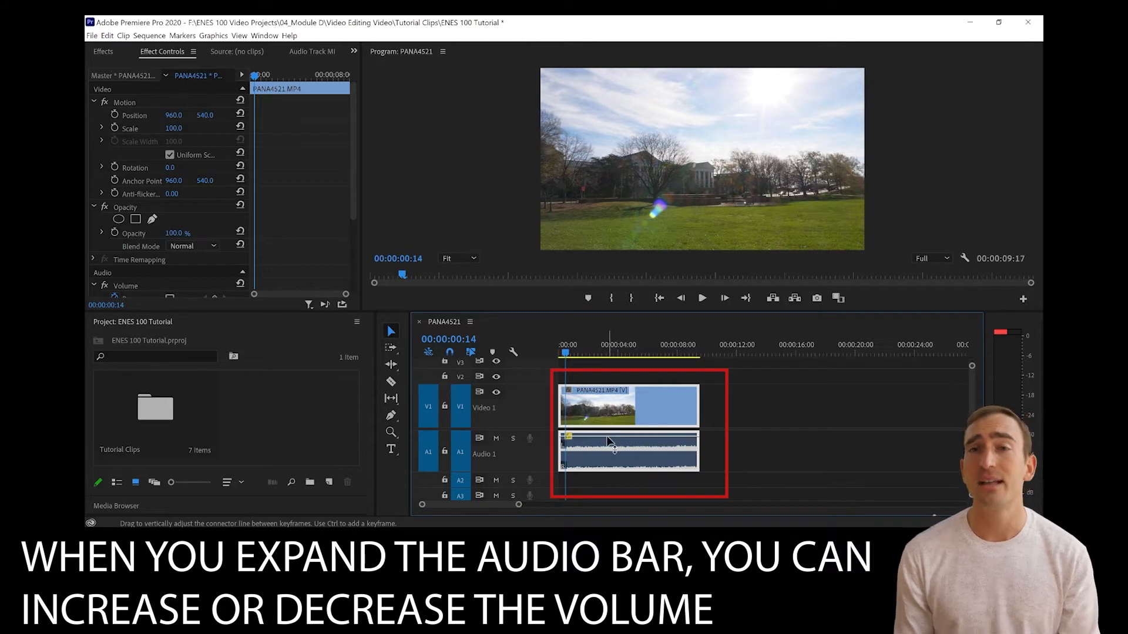
{"action": "mouse_move", "coordinate": [609, 441]}
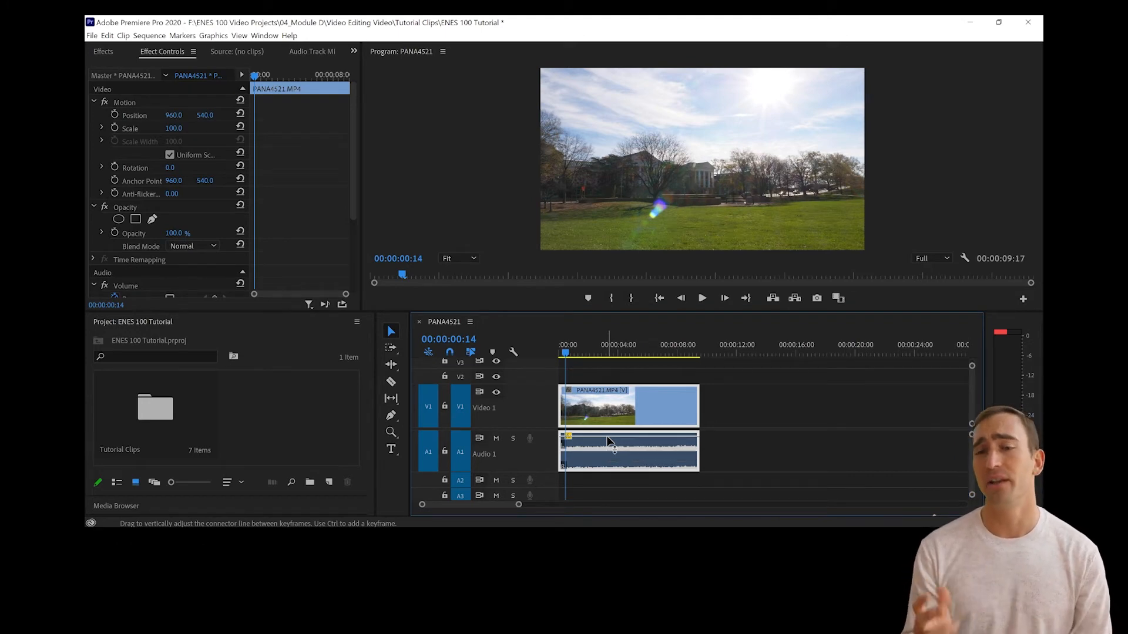
{"action": "left_click_drag", "start_coordinate": [606, 438], "coordinate": [607, 466]}
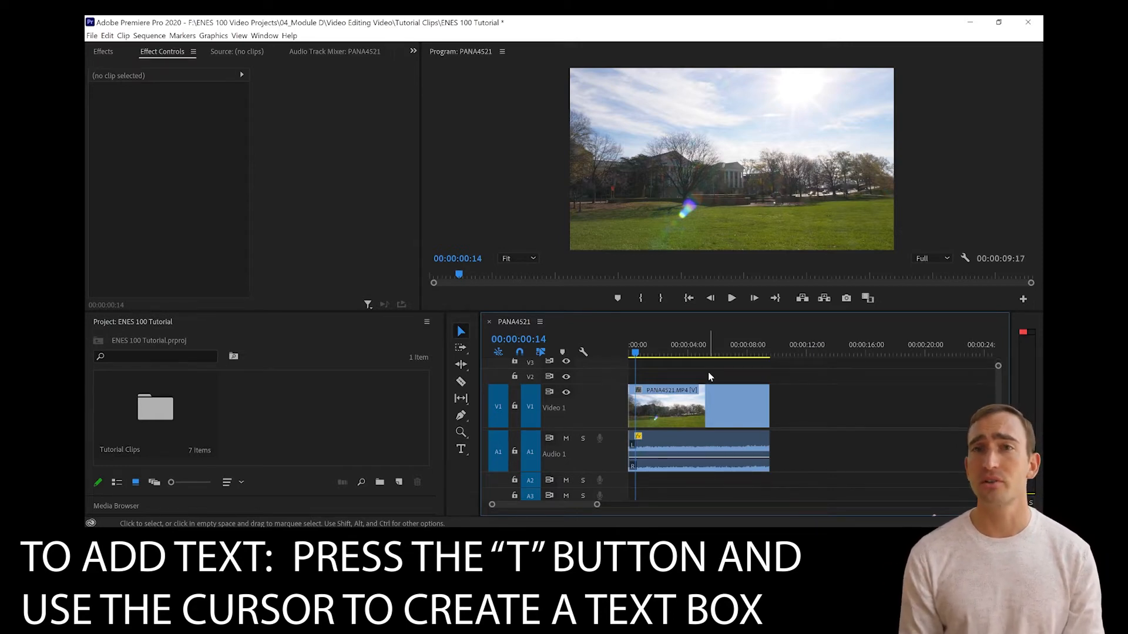
- Draw a wide text box across the grass in the lower quarter of the video frame with the Type tool
{"action": "key", "text": "t"}
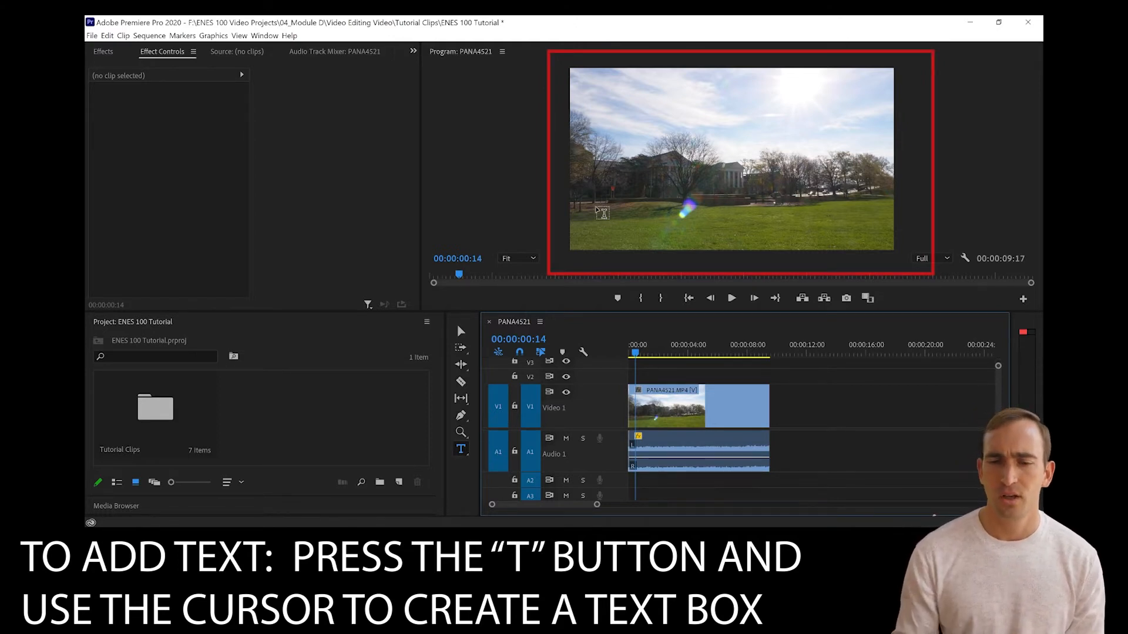
{"action": "left_click_drag", "start_coordinate": [578, 202], "coordinate": [881, 248]}
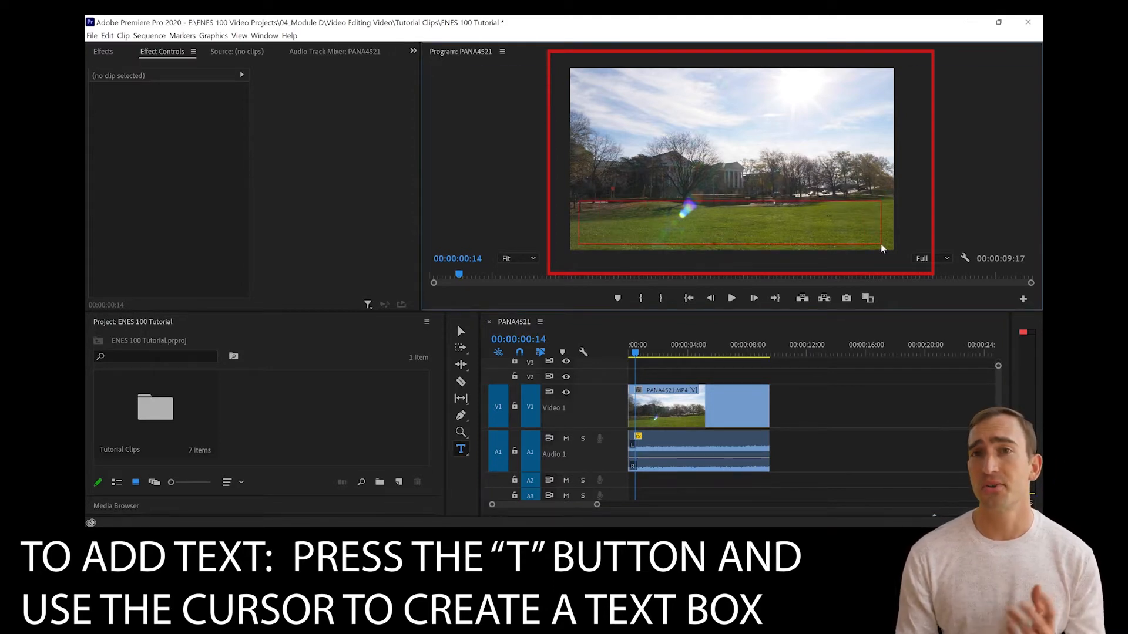
{"action": "left_click_drag", "start_coordinate": [881, 248], "coordinate": [885, 250]}
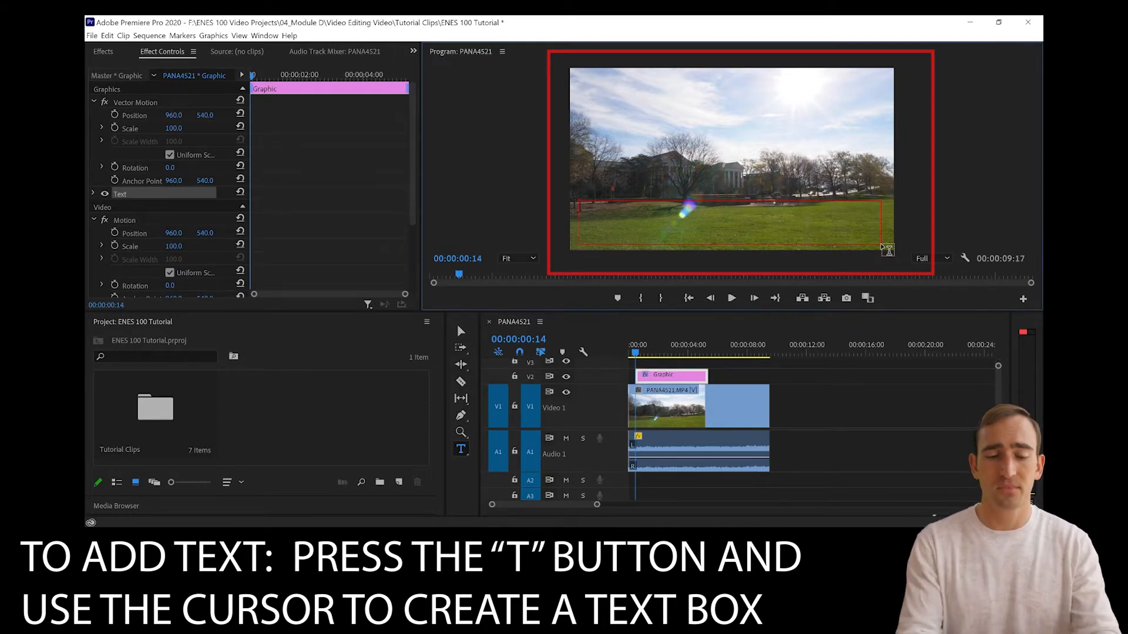
- Enter ENES 100 and TUTORIAL on two lines in the text box, finish text editing and switch to the Selection tool
{"action": "type", "text": "ENES 100"}
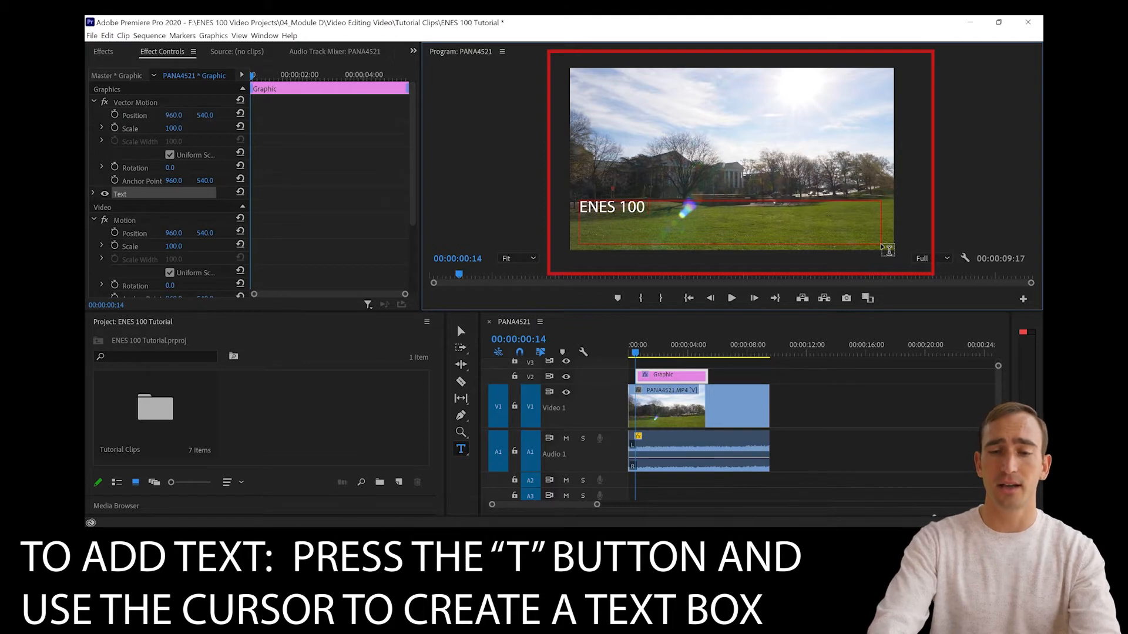
{"action": "key", "text": "Return"}
{"action": "type", "text": "TUTR"}
{"action": "key", "text": "BackSpace"}
{"action": "type", "text": "ORIAL"}
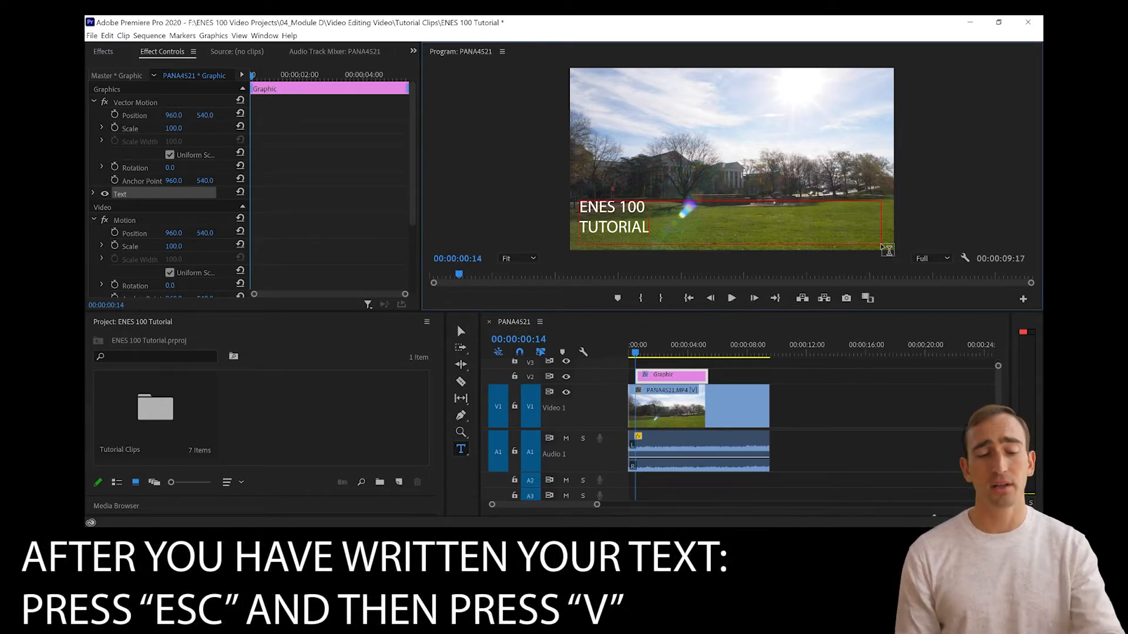
{"action": "key", "text": "Escape"}
{"action": "key", "text": "v"}
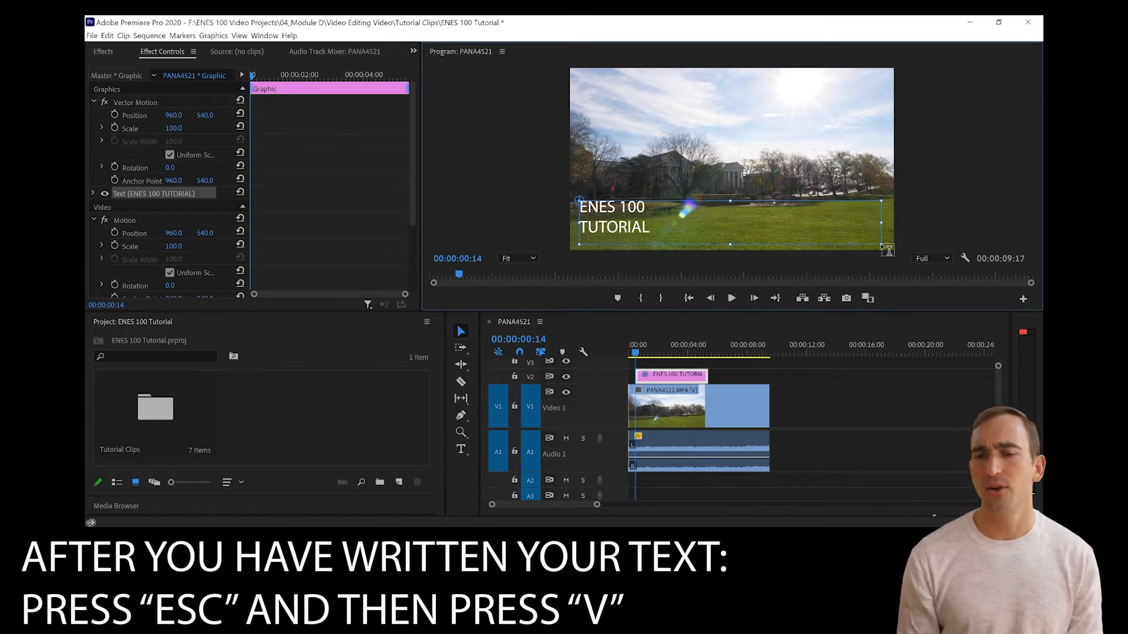
- Narrow the text box to fit the ENES 100 TUTORIAL title and place it in the lower-right corner of the video frame
{"action": "left_click_drag", "start_coordinate": [599, 238], "coordinate": [615, 146]}
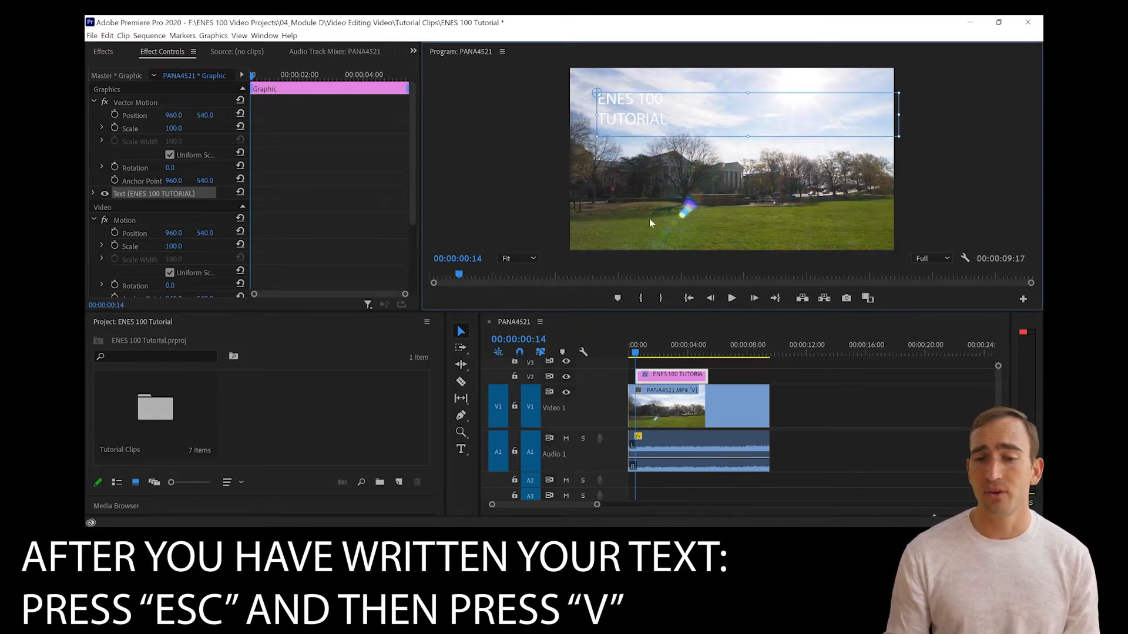
{"action": "key", "text": "ctrl+z"}
{"action": "mouse_move", "coordinate": [880, 224]}
{"action": "left_mouse_down"}
{"action": "mouse_move", "coordinate": [657, 234]}
{"action": "mouse_move", "coordinate": [763, 216]}
{"action": "mouse_move", "coordinate": [876, 232]}
{"action": "left_mouse_up"}
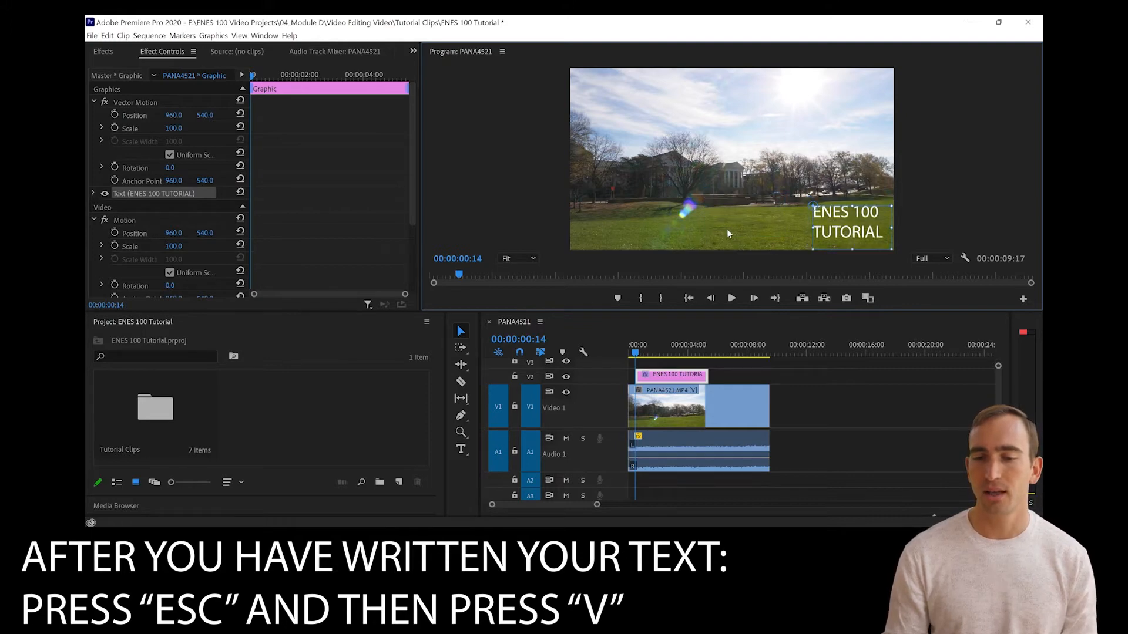
{"action": "key", "text": "Escape"}
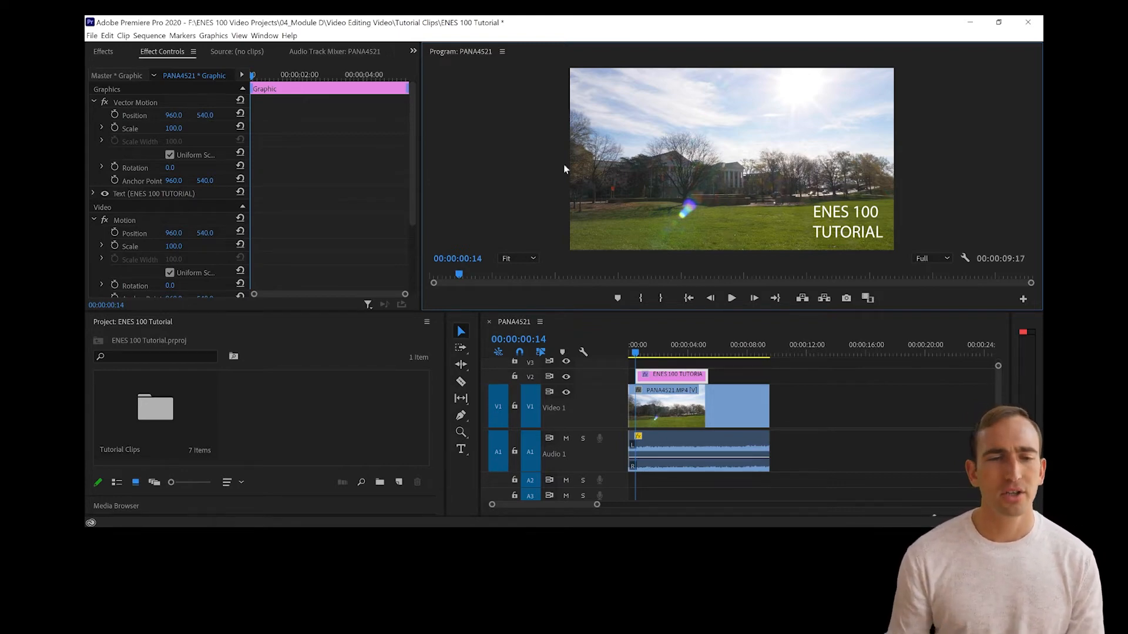
- Show Essential Graphics, select the ENES 100 TUTORIAL text layer for editing and highlight its text in the video frame
{"action": "left_click", "coordinate": [264, 36]}
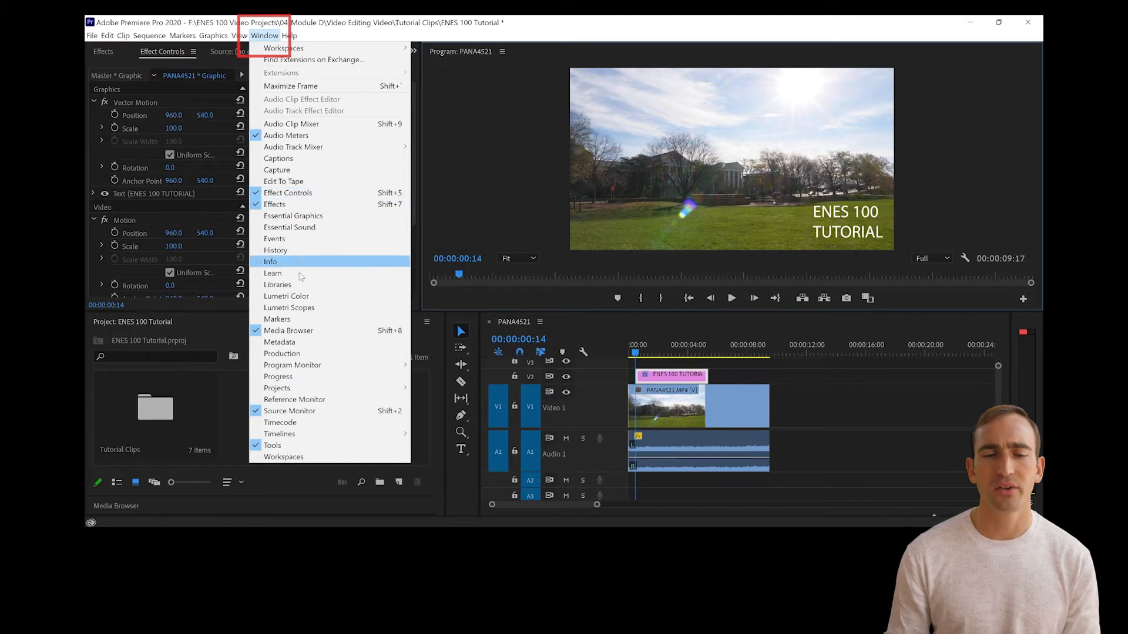
{"action": "mouse_move", "coordinate": [293, 435]}
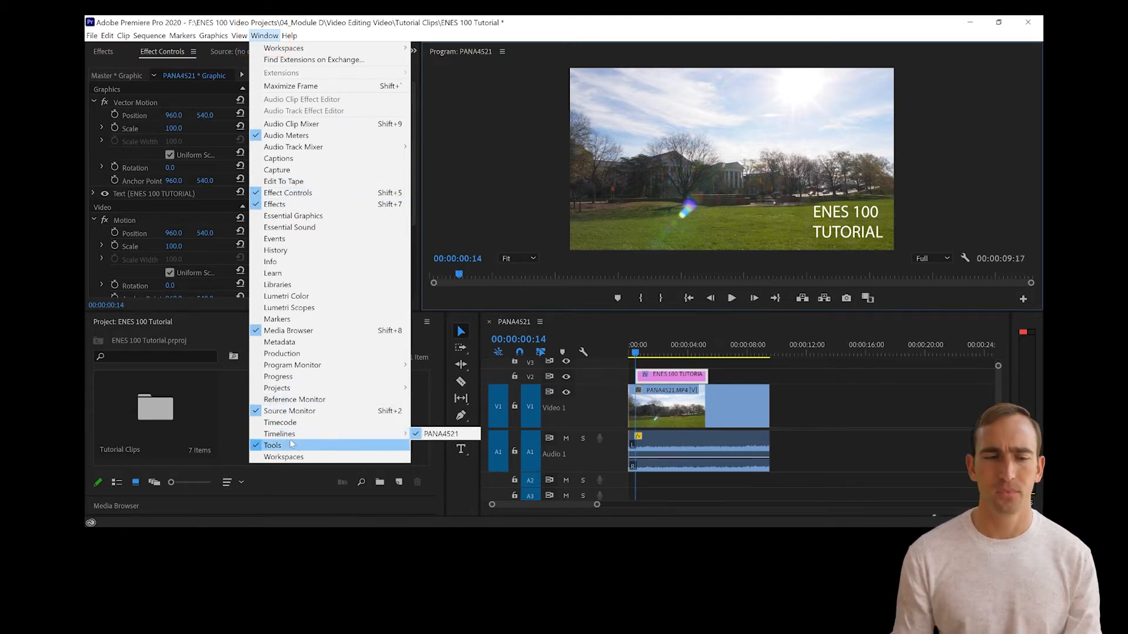
{"action": "left_click", "coordinate": [340, 219]}
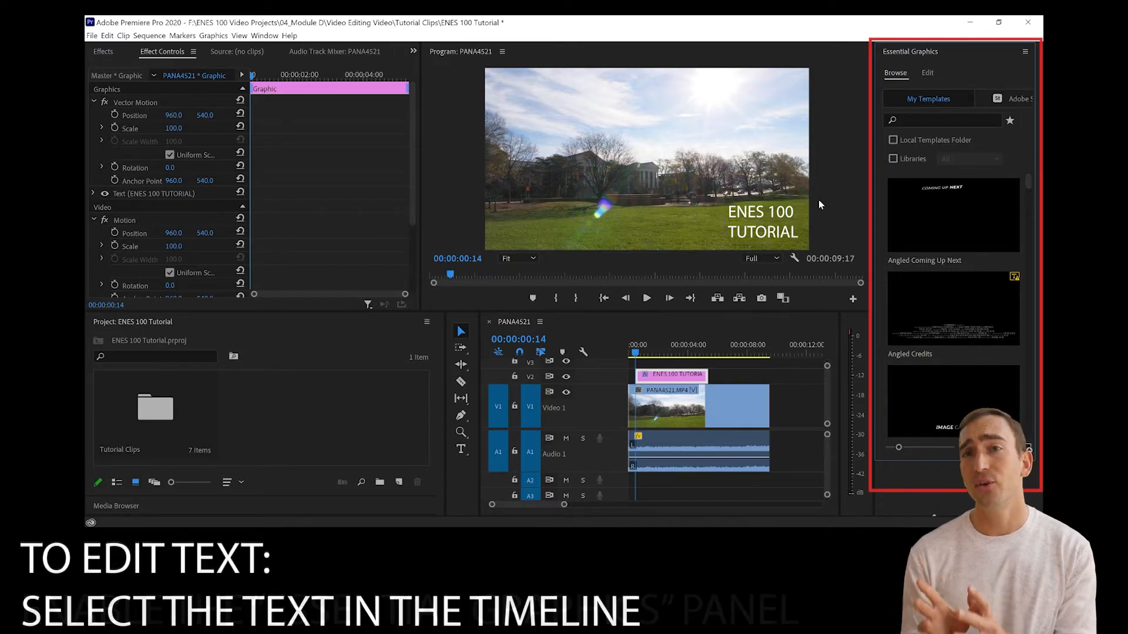
{"action": "left_click", "coordinate": [694, 378]}
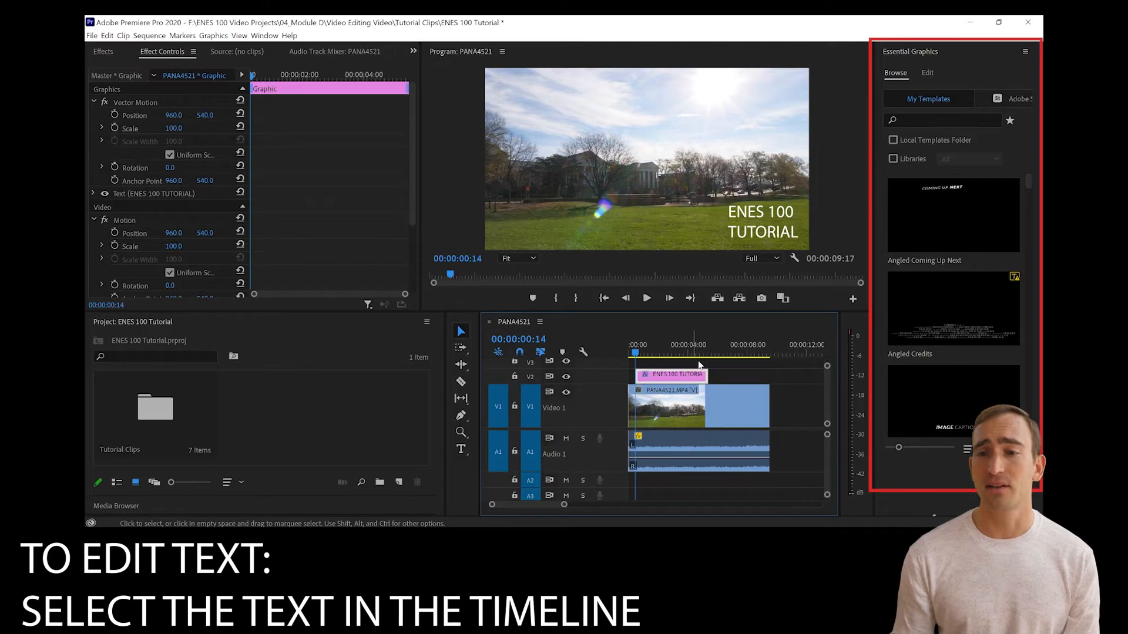
{"action": "left_click", "coordinate": [929, 71]}
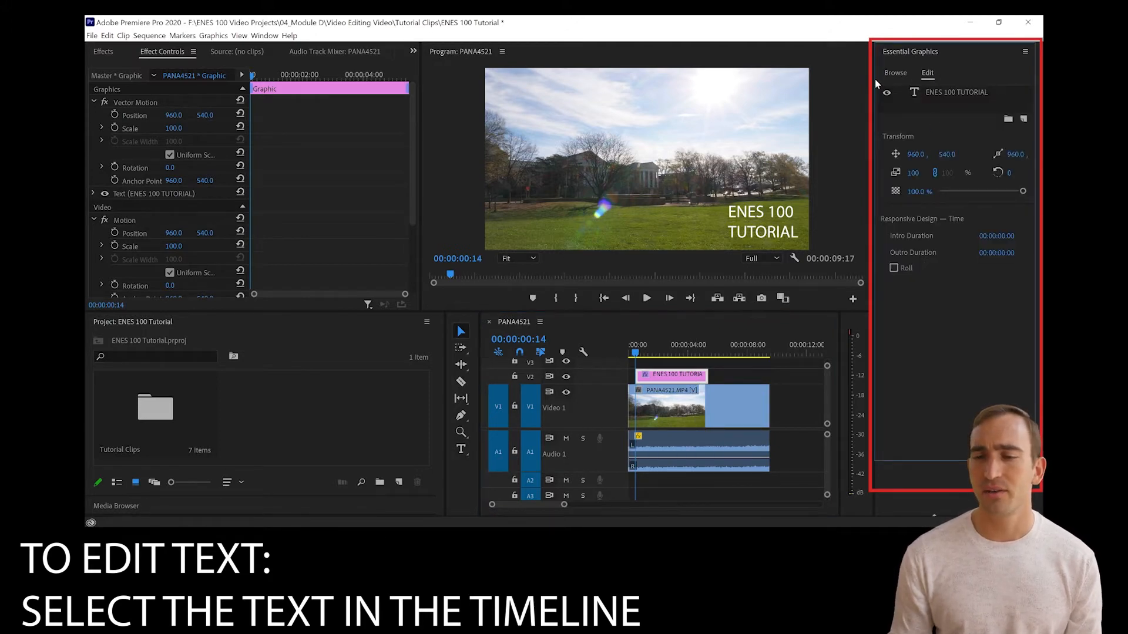
{"action": "left_click", "coordinate": [950, 95]}
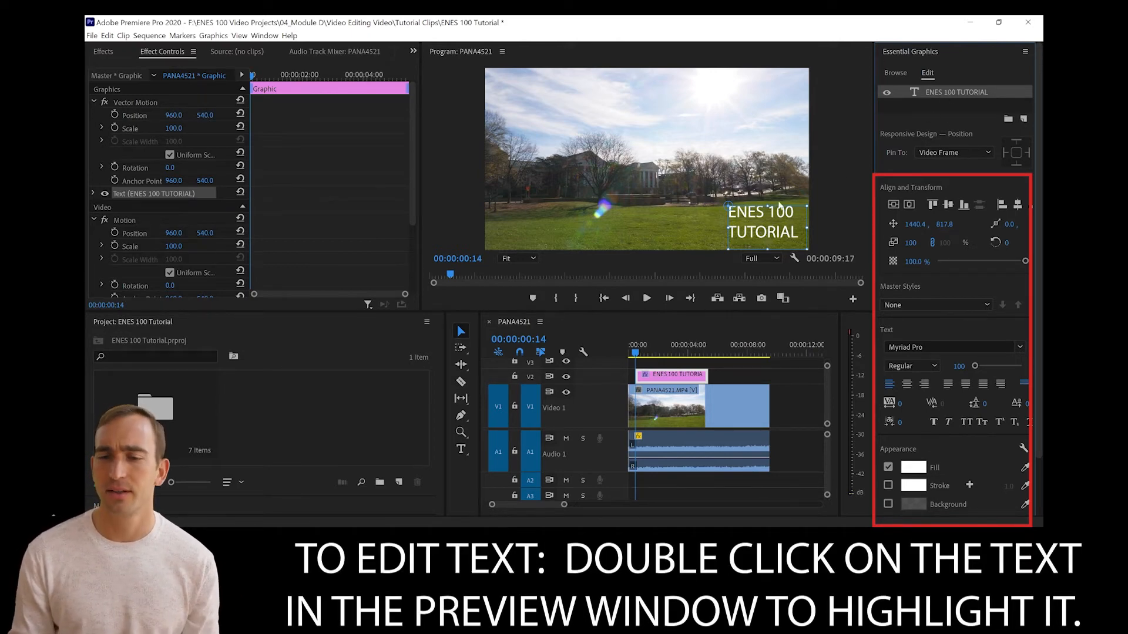
{"action": "double_click", "coordinate": [762, 231]}
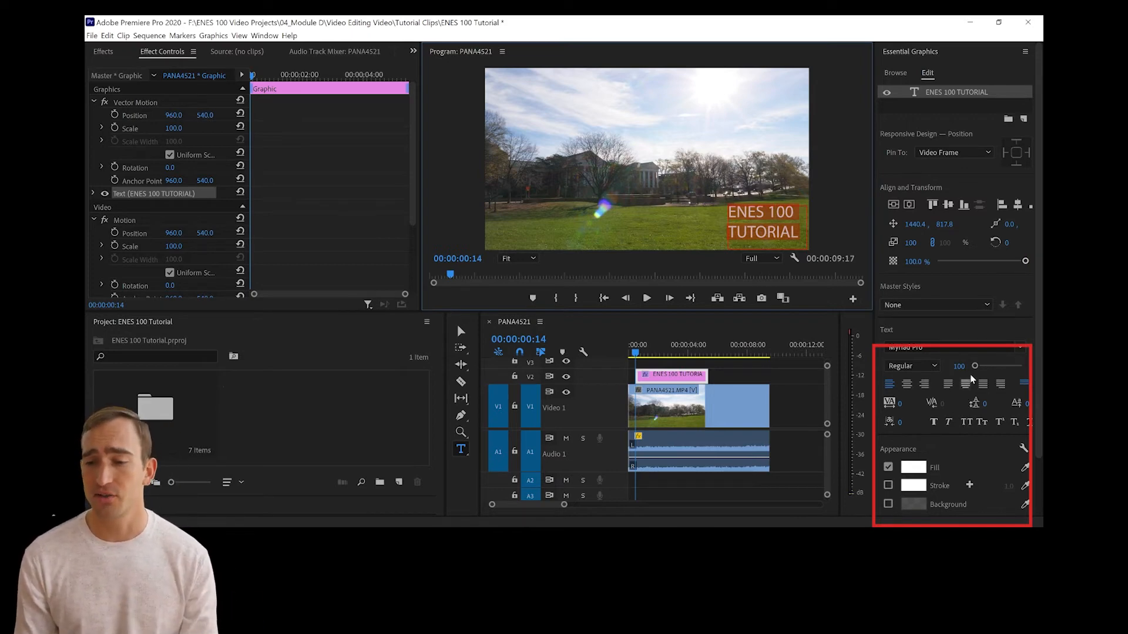
- Try larger font sizes on the highlighted title text and return its size to 100
{"action": "left_click_drag", "start_coordinate": [975, 366], "coordinate": [980, 377]}
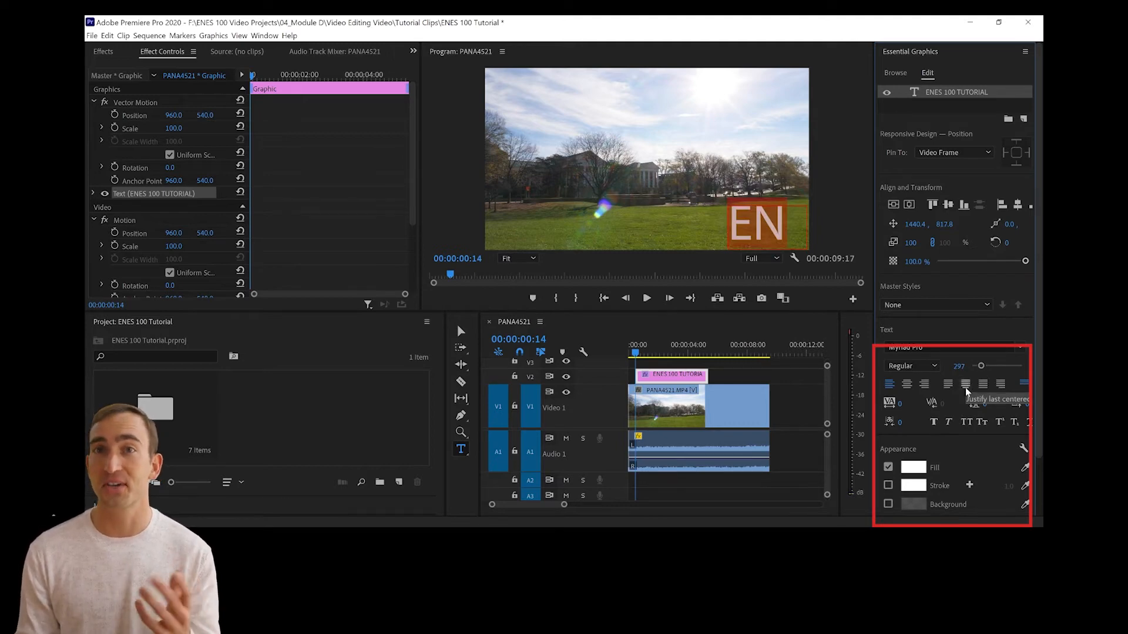
{"action": "left_click_drag", "start_coordinate": [981, 366], "coordinate": [972, 374]}
{"action": "left_click", "coordinate": [957, 366]}
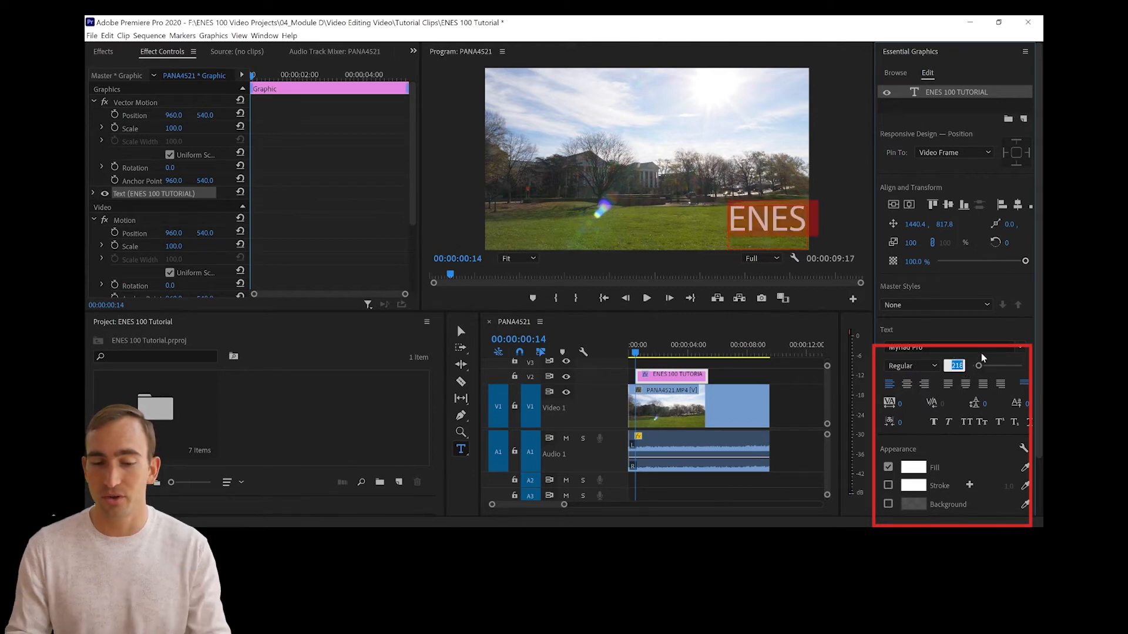
{"action": "type", "text": "100"}
{"action": "key", "text": "Return"}
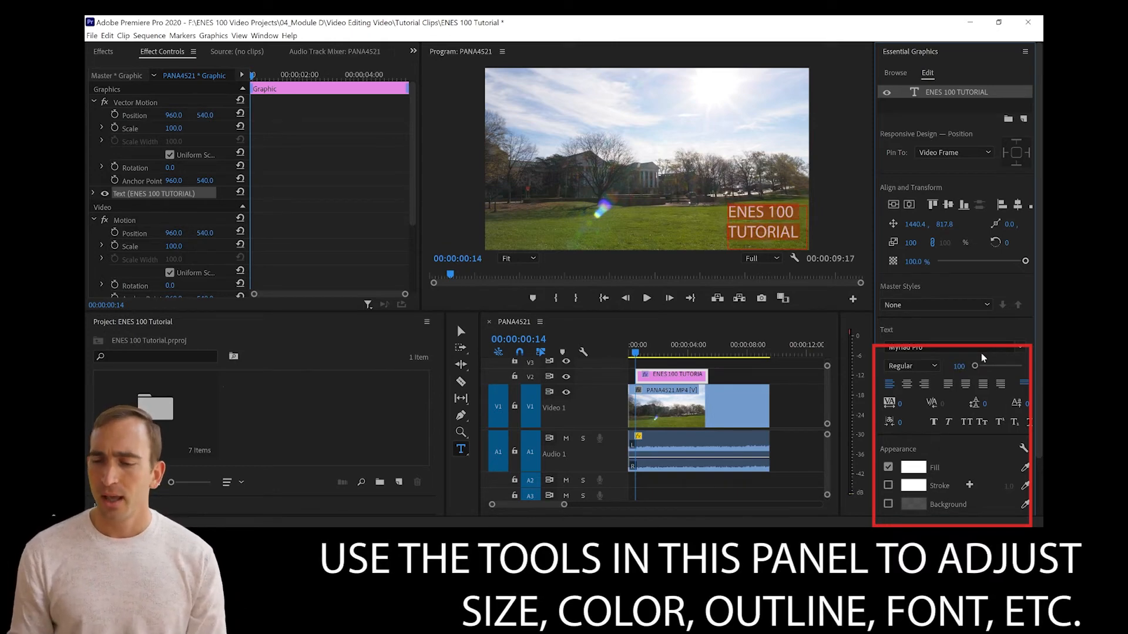
- Make the title text faux bold and try to change its fill colour by picking a cyan hue
{"action": "left_click", "coordinate": [932, 427]}
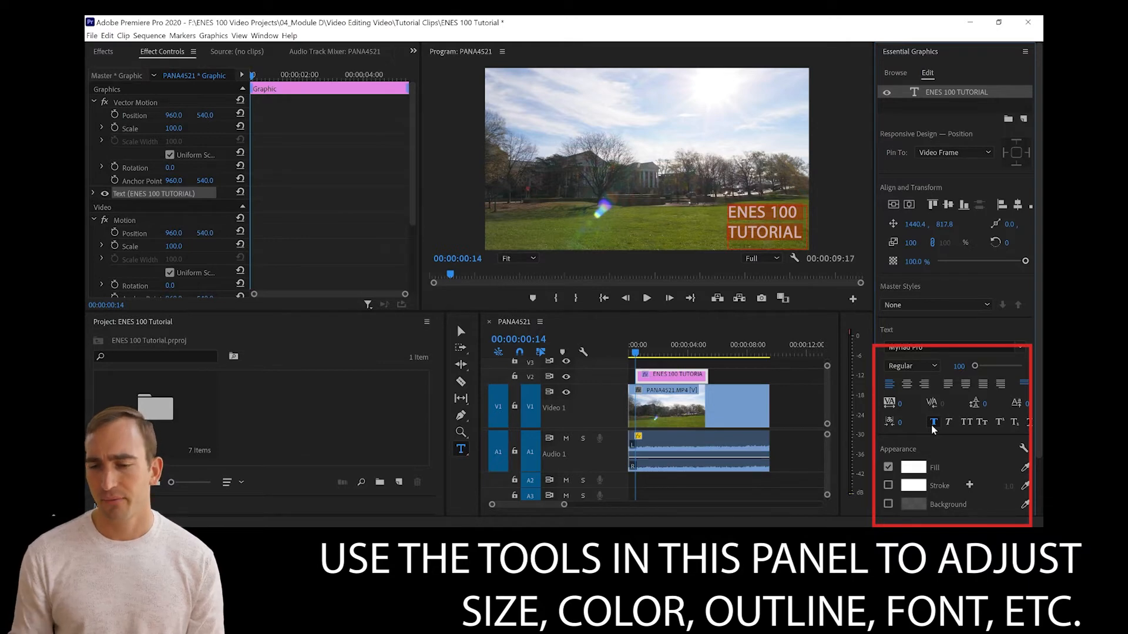
{"action": "left_click", "coordinate": [911, 468]}
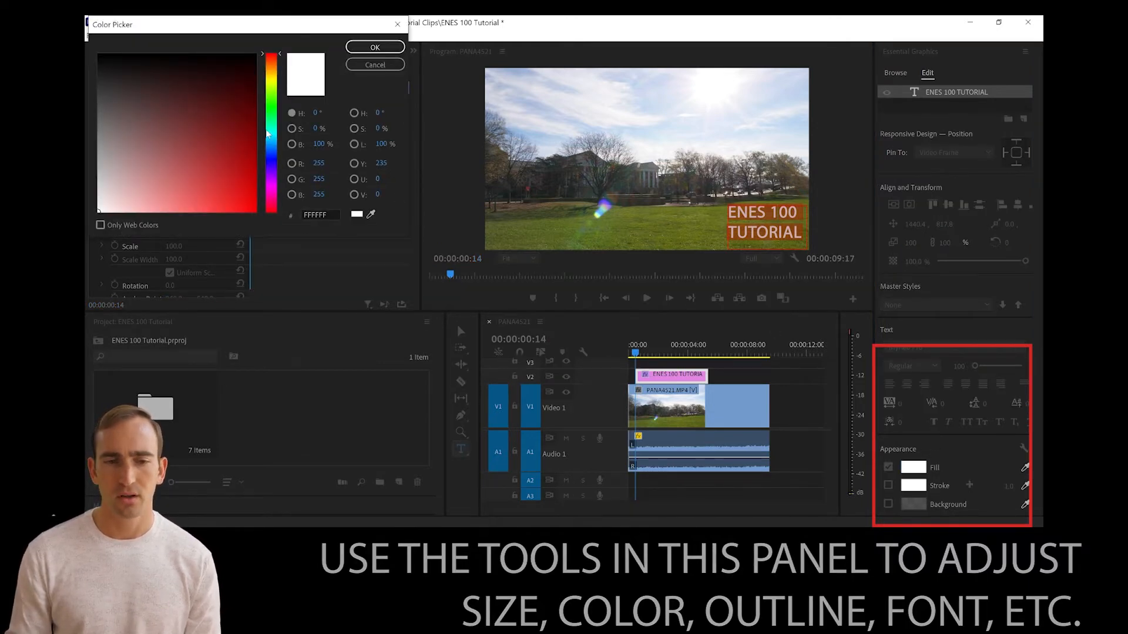
{"action": "left_click", "coordinate": [269, 136]}
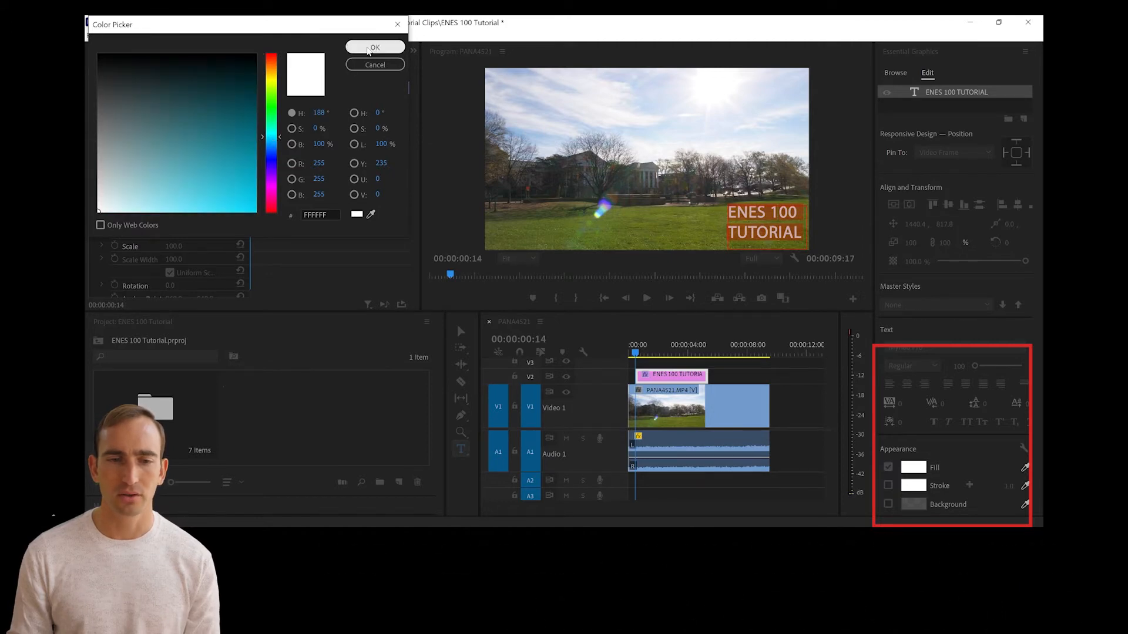
{"action": "left_click", "coordinate": [368, 49]}
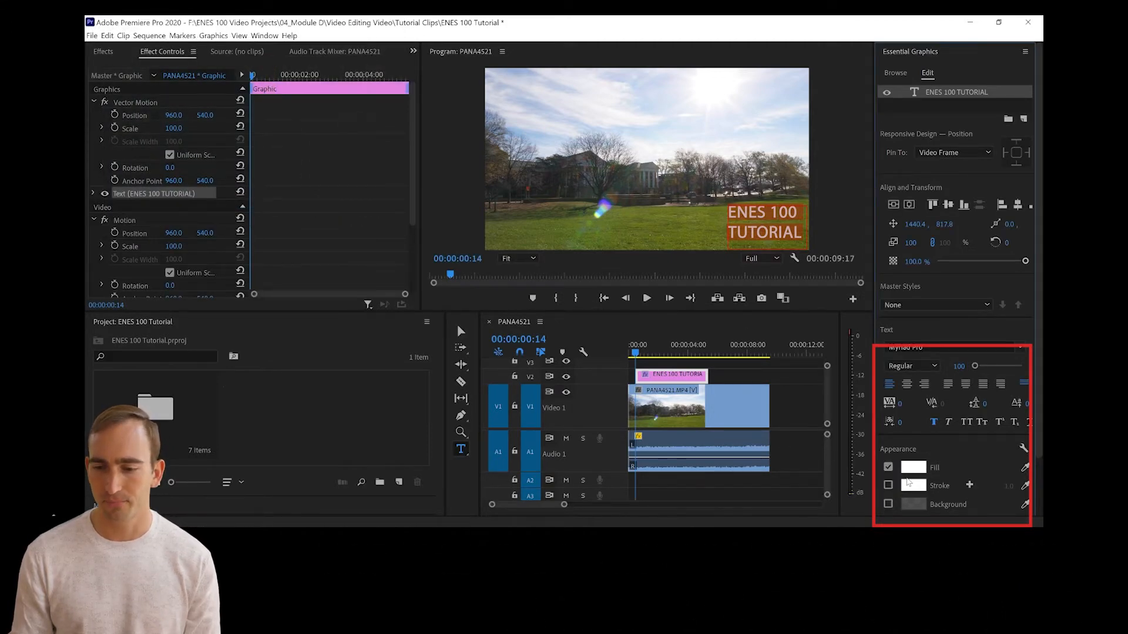
- Set the title's fill colour to teal, about 1597B5, and add a white stroke with a width of 12.0
{"action": "left_click", "coordinate": [911, 485]}
{"action": "left_click", "coordinate": [271, 143]}
{"action": "left_click_drag", "start_coordinate": [252, 161], "coordinate": [238, 167]}
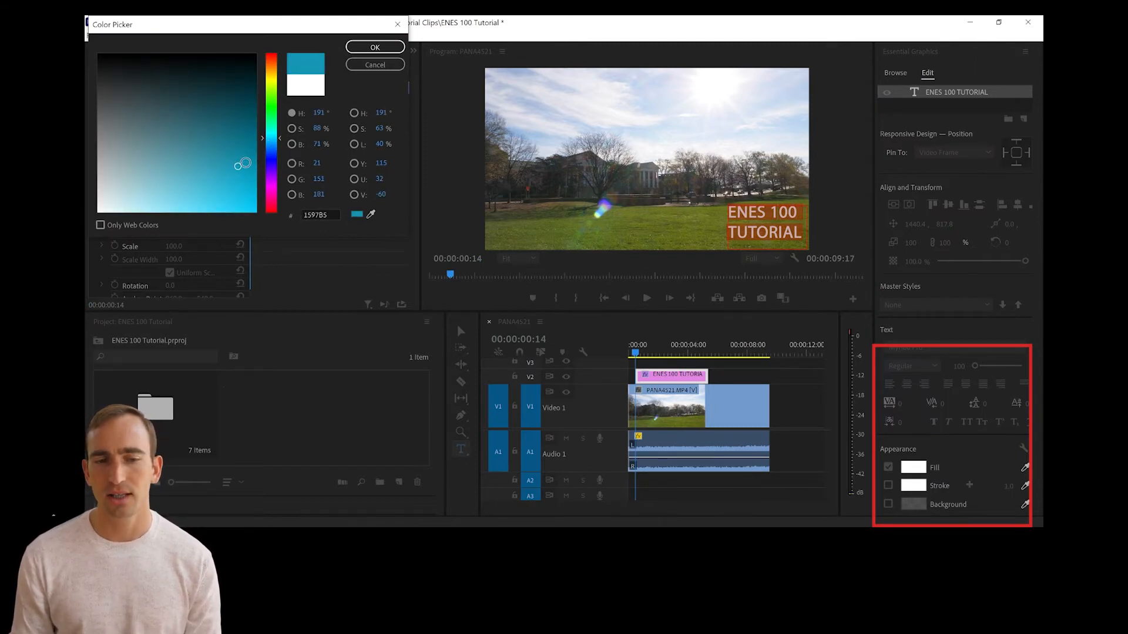
{"action": "left_click", "coordinate": [374, 47]}
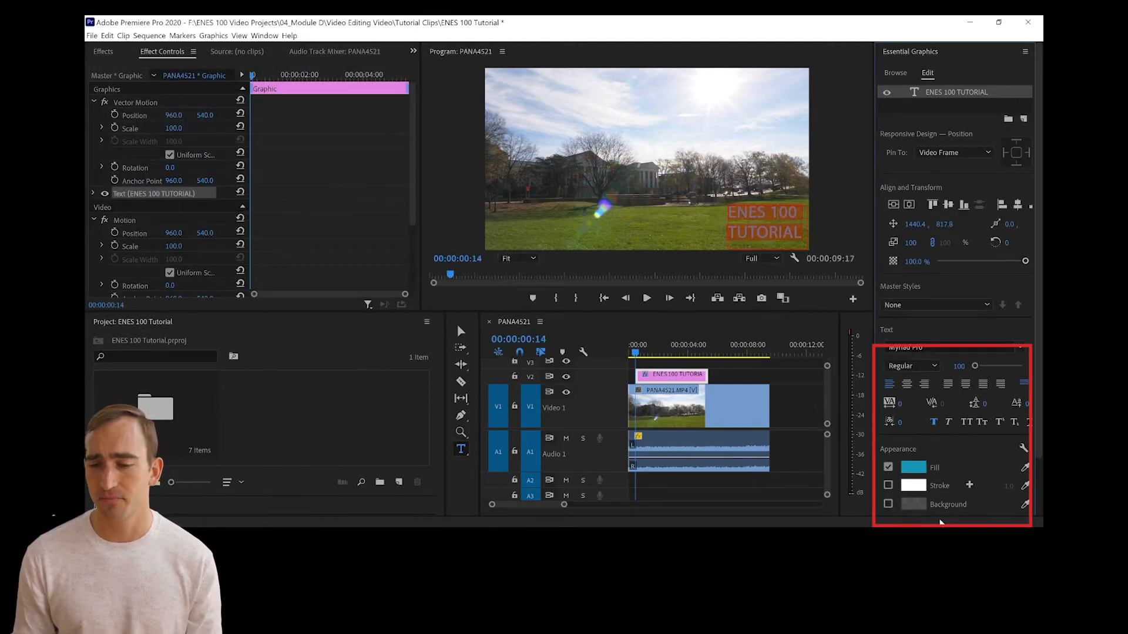
{"action": "left_click", "coordinate": [888, 486]}
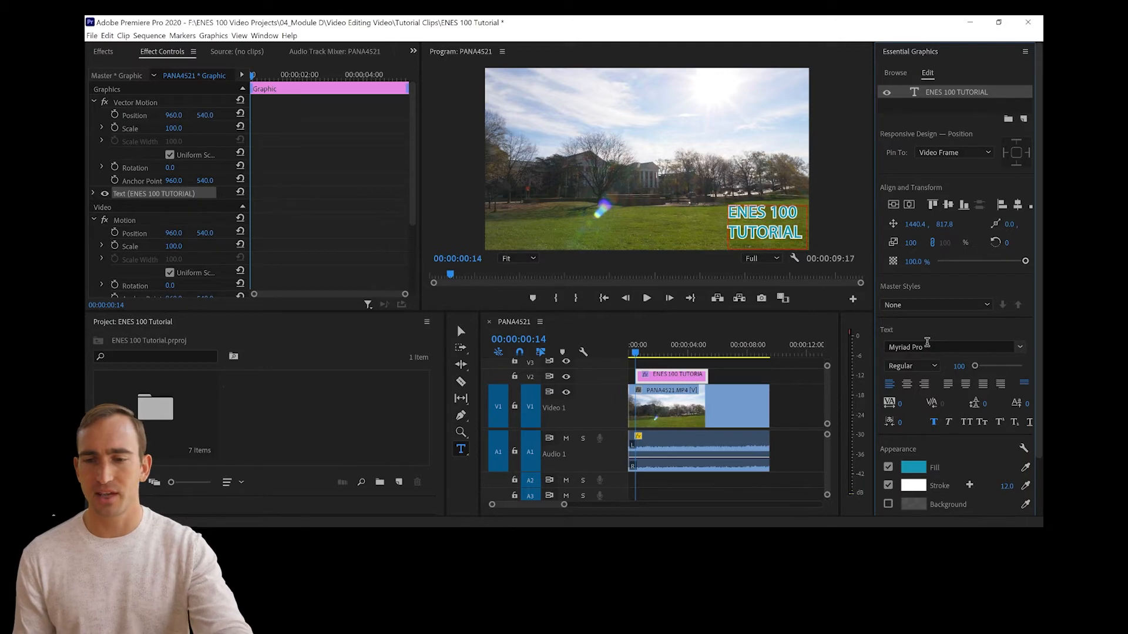
- Move the ENES 100 TUTORIAL title to the upper-left corner of the video frame and deselect it
{"action": "key", "text": "v"}
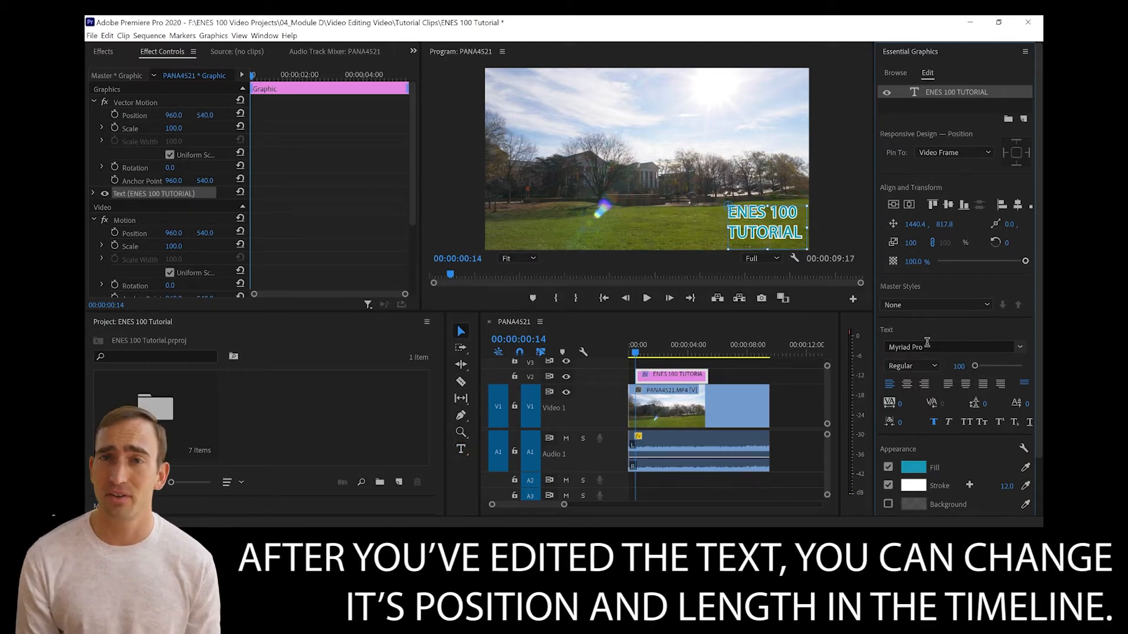
{"action": "left_click_drag", "start_coordinate": [787, 231], "coordinate": [549, 102]}
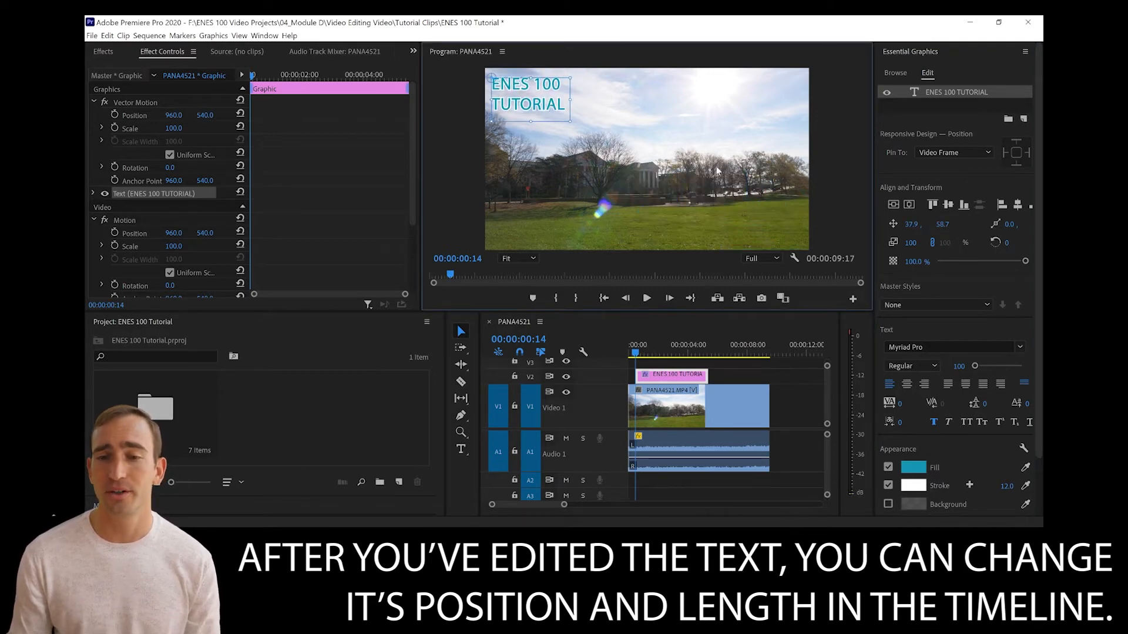
{"action": "left_click", "coordinate": [846, 182]}
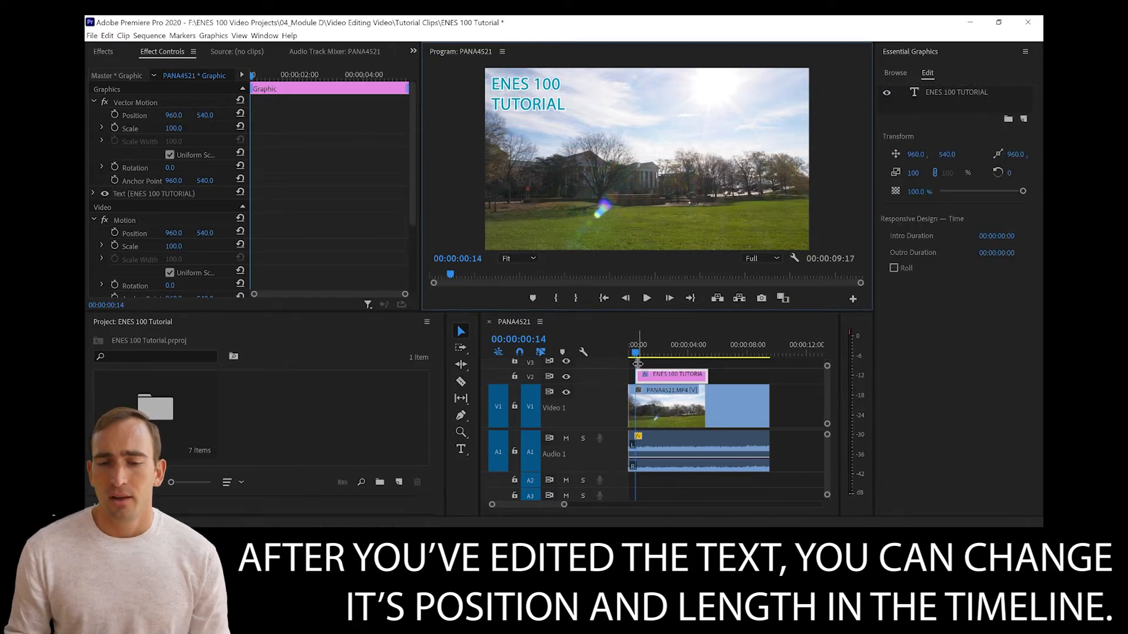
- Move the title clip on V2 to start at about 00:00:02:25 and trim its end to about half its length
{"action": "mouse_move", "coordinate": [635, 355]}
{"action": "left_mouse_down"}
{"action": "mouse_move", "coordinate": [620, 358]}
{"action": "mouse_move", "coordinate": [635, 356]}
{"action": "left_mouse_up"}
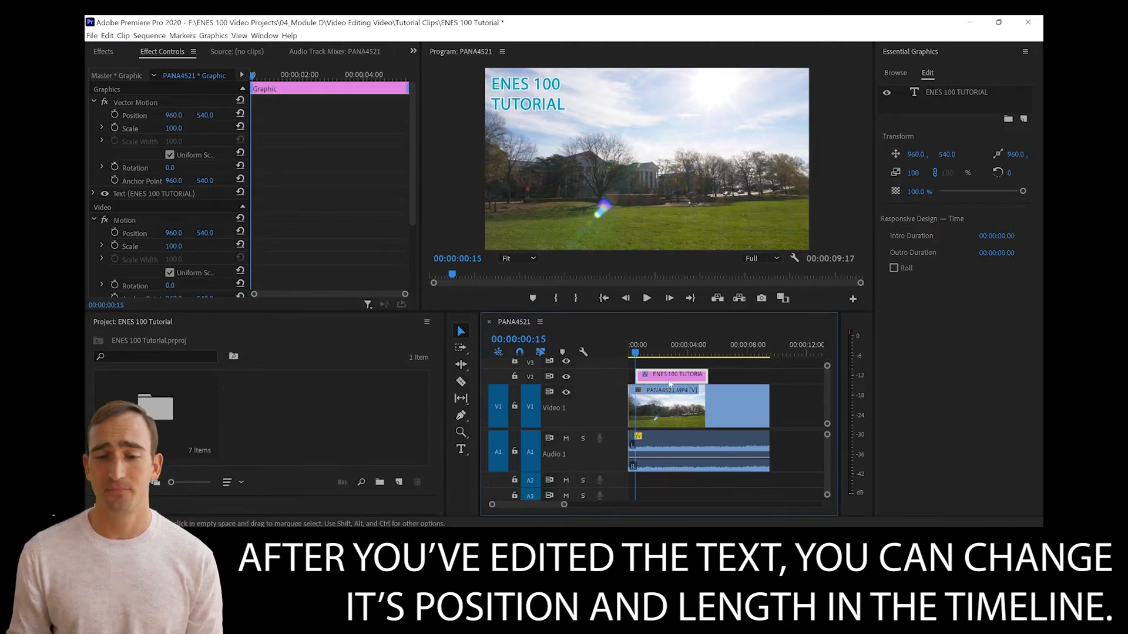
{"action": "left_click_drag", "start_coordinate": [658, 381], "coordinate": [693, 385]}
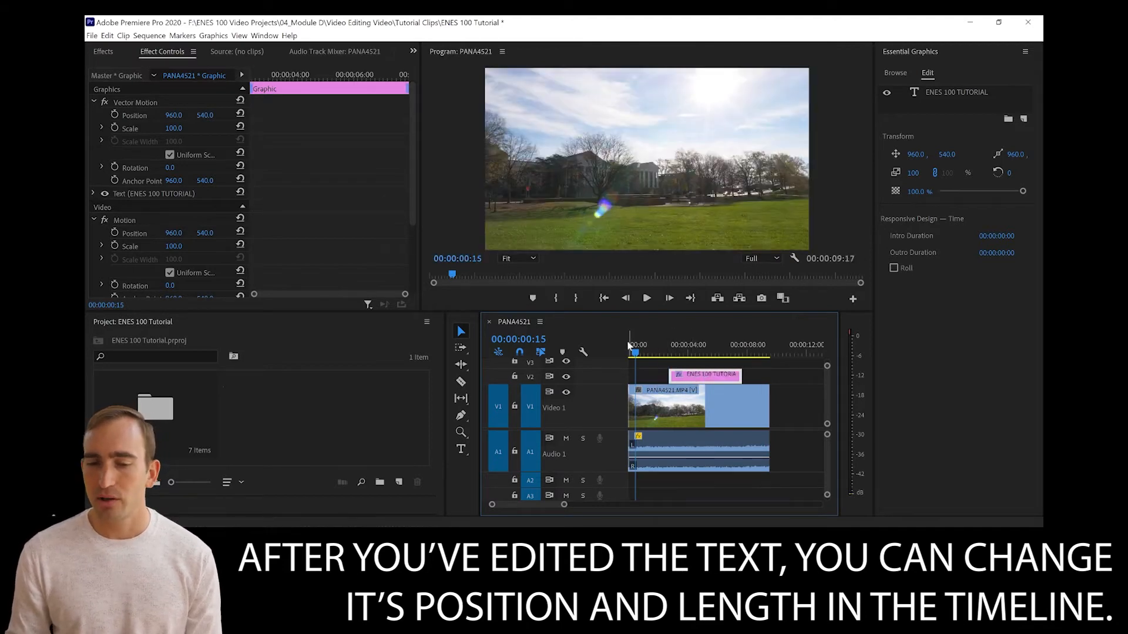
{"action": "left_click_drag", "start_coordinate": [635, 354], "coordinate": [671, 356]}
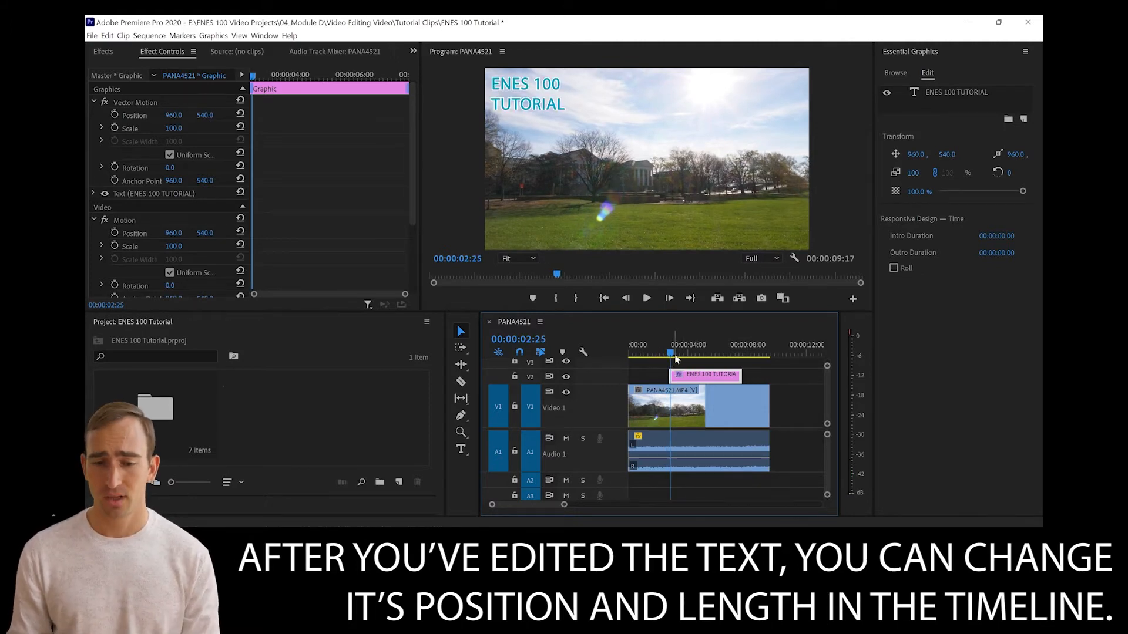
{"action": "left_click_drag", "start_coordinate": [673, 355], "coordinate": [743, 370]}
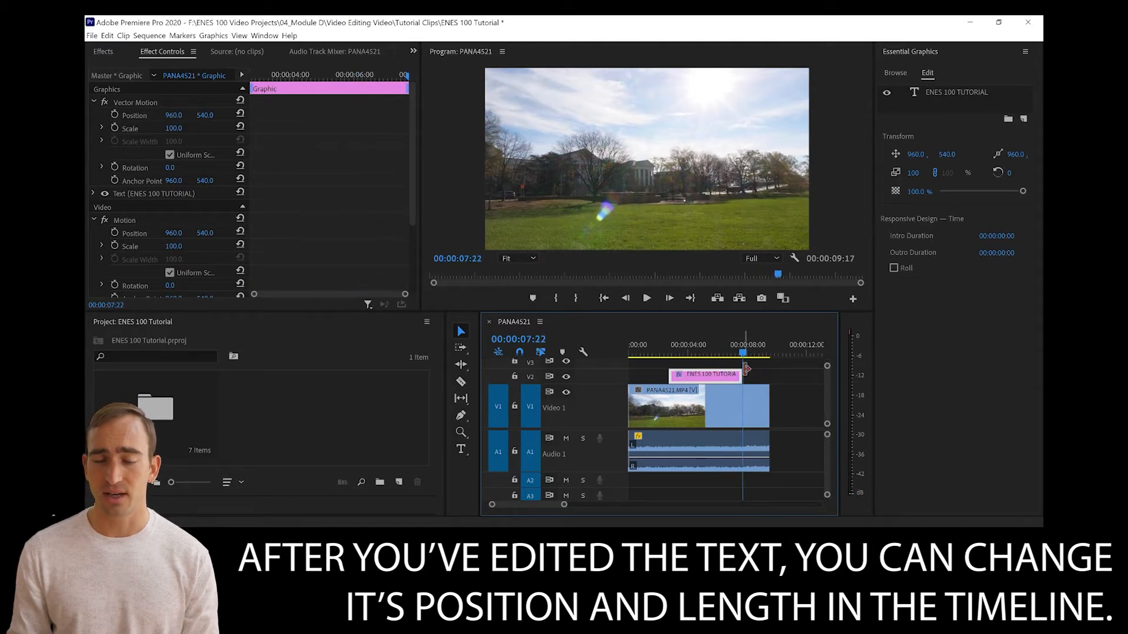
{"action": "left_click_drag", "start_coordinate": [742, 377], "coordinate": [708, 384]}
{"action": "left_click_drag", "start_coordinate": [664, 351], "coordinate": [728, 368]}
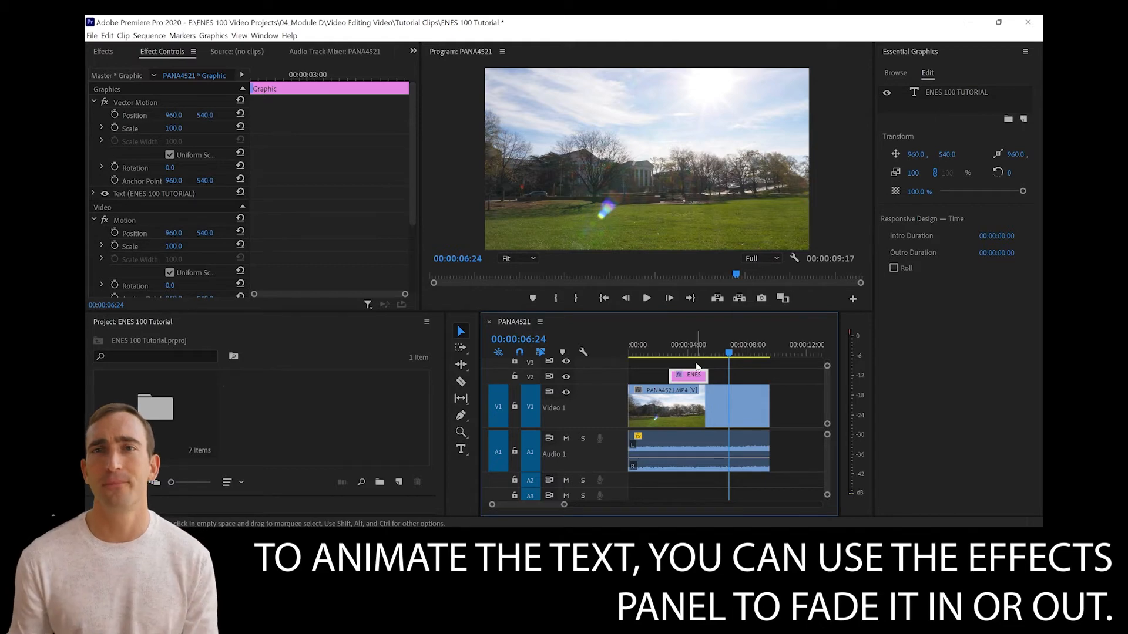
- Apply the Cross Zoom transition to the start of the title clip on V2 and scrub through it
{"action": "left_click", "coordinate": [103, 52]}
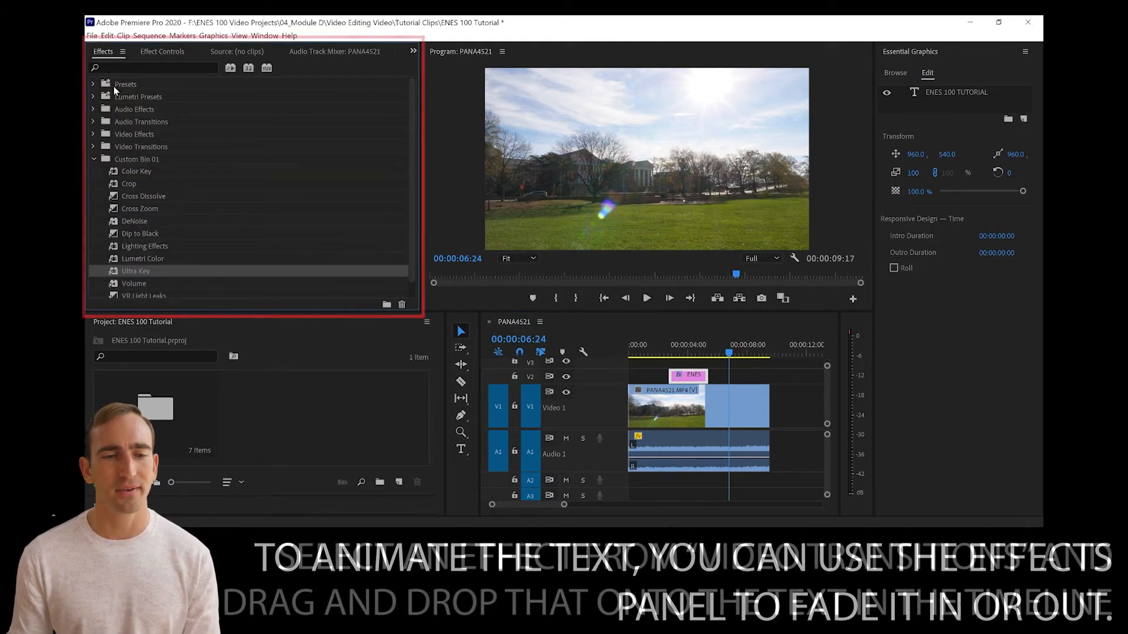
{"action": "left_click", "coordinate": [142, 209]}
{"action": "left_click_drag", "start_coordinate": [142, 210], "coordinate": [675, 376]}
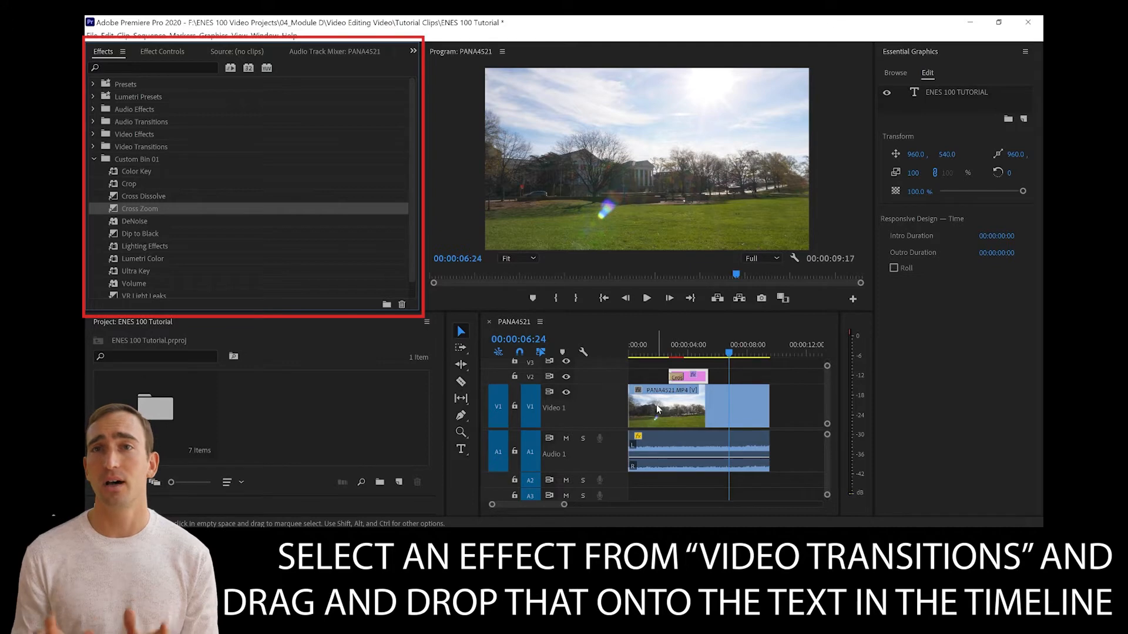
{"action": "left_click", "coordinate": [666, 354]}
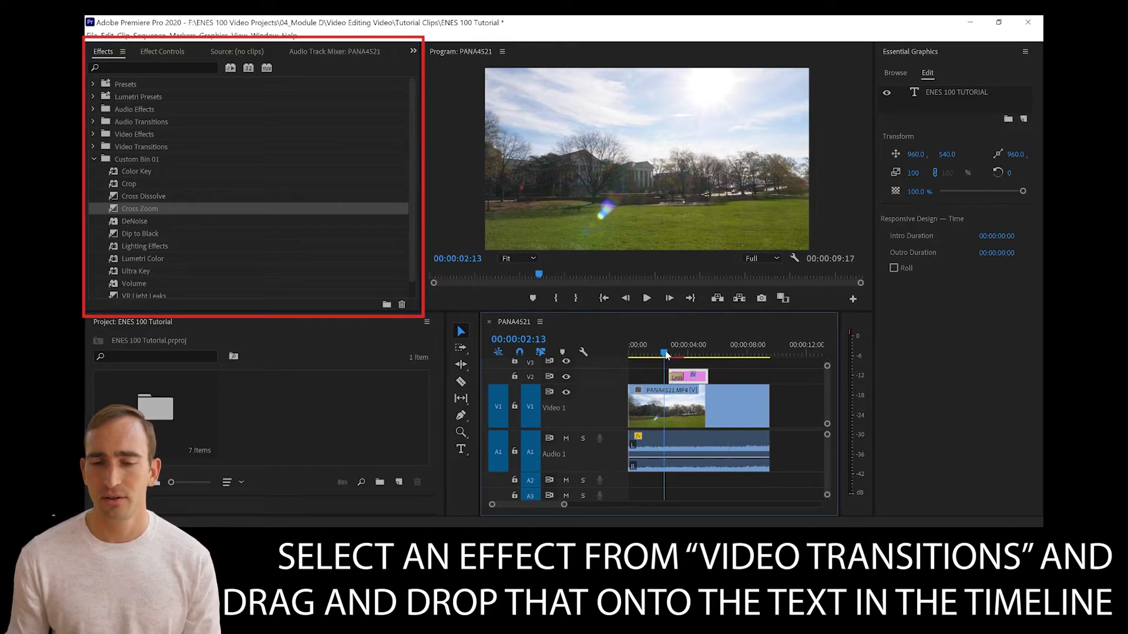
{"action": "left_click_drag", "start_coordinate": [666, 354], "coordinate": [691, 353]}
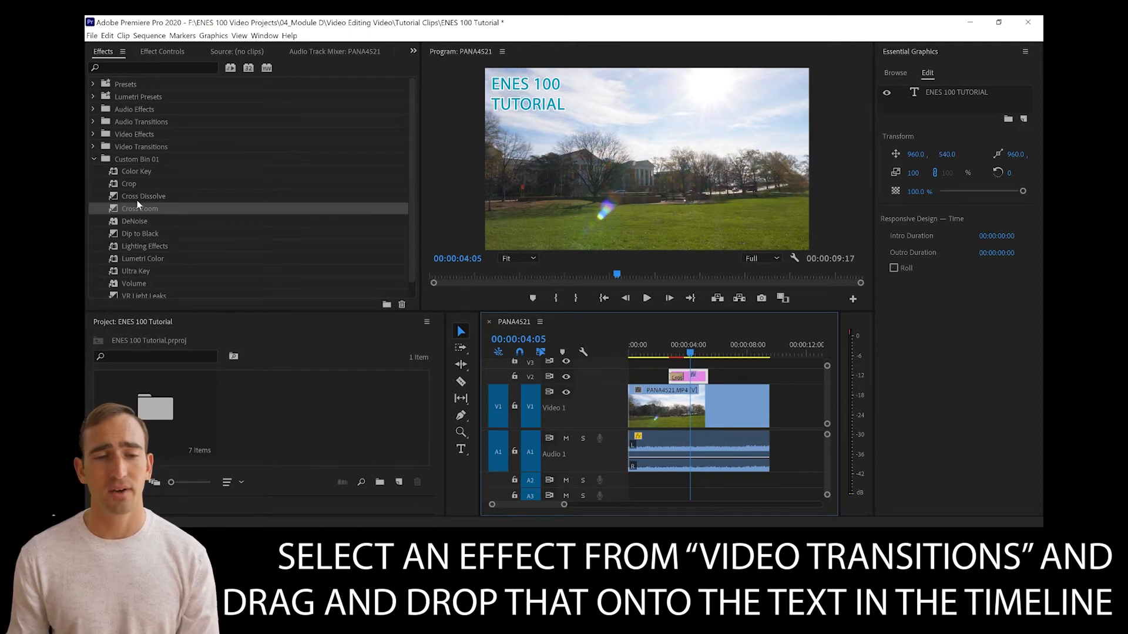
- Apply the Cross Dissolve transition to the end of the title clip and expand the Video Transitions effects
{"action": "left_click_drag", "start_coordinate": [139, 196], "coordinate": [705, 371]}
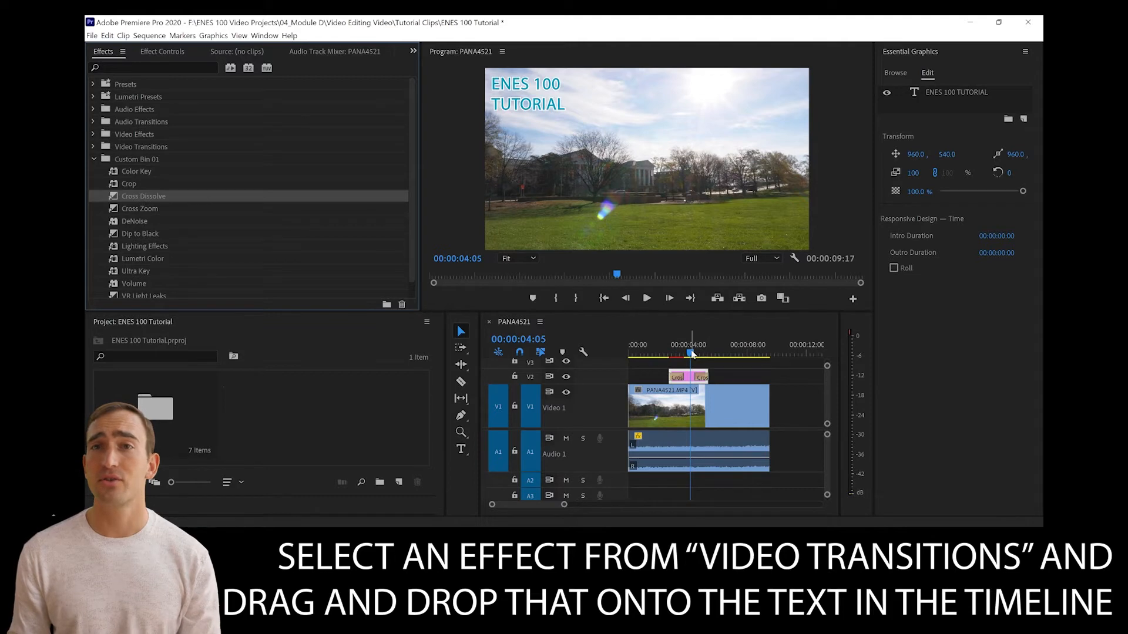
{"action": "left_click_drag", "start_coordinate": [692, 352], "coordinate": [731, 359]}
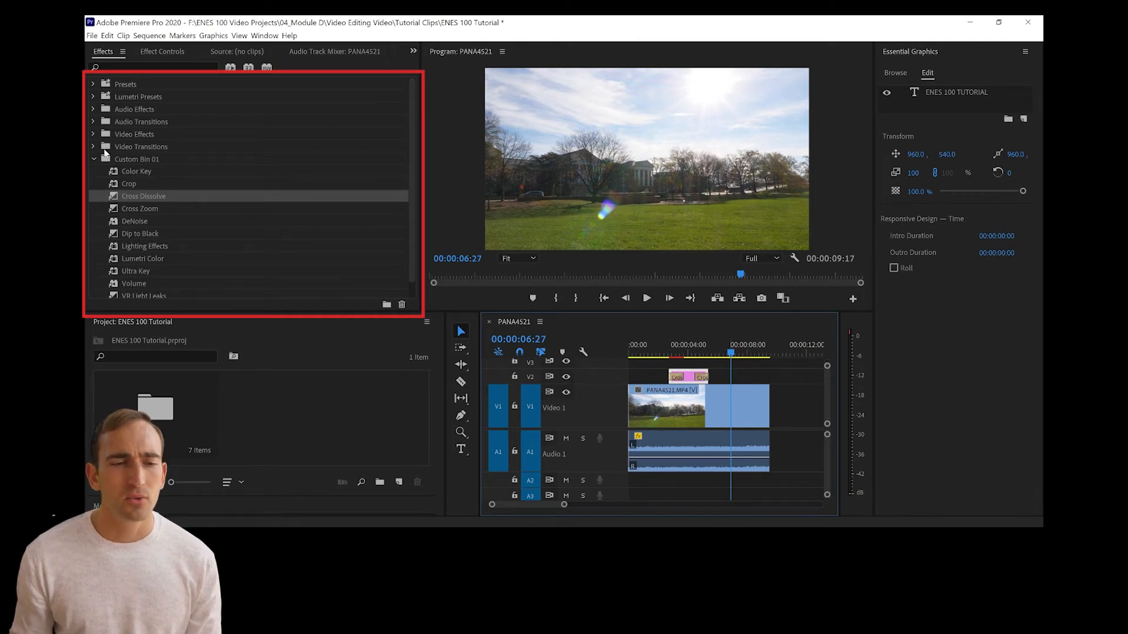
{"action": "left_click", "coordinate": [93, 147]}
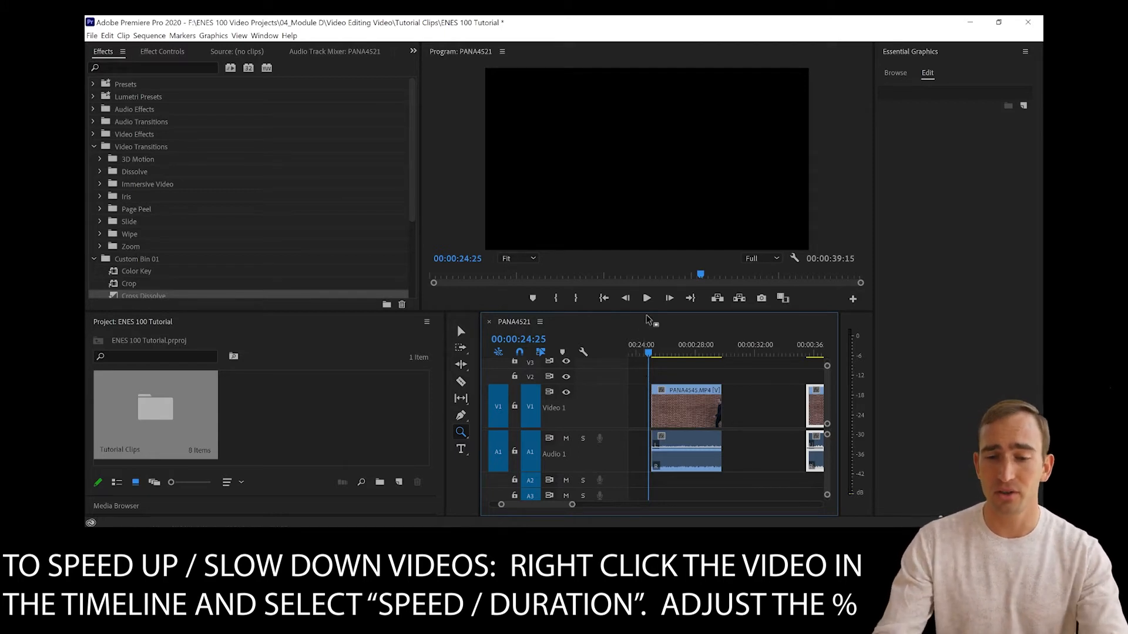
- Play the PANA4545.MP4 brick-wall clip in the sequence from 00:00:24:25 and stop once the man has walked past
{"action": "key", "text": "v"}
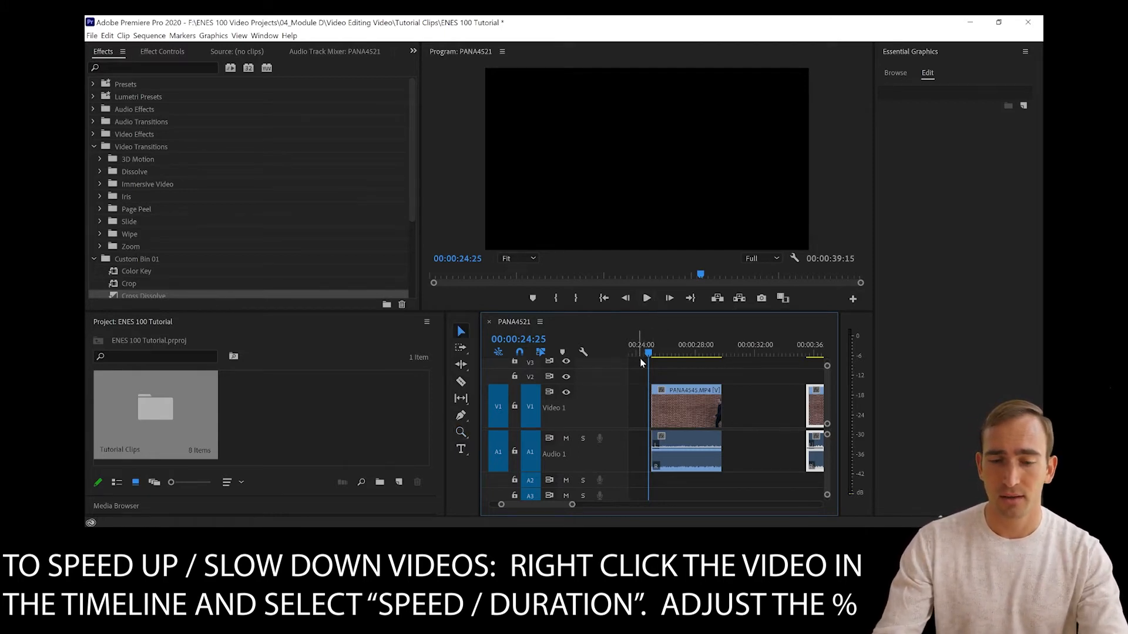
{"action": "left_click", "coordinate": [646, 298]}
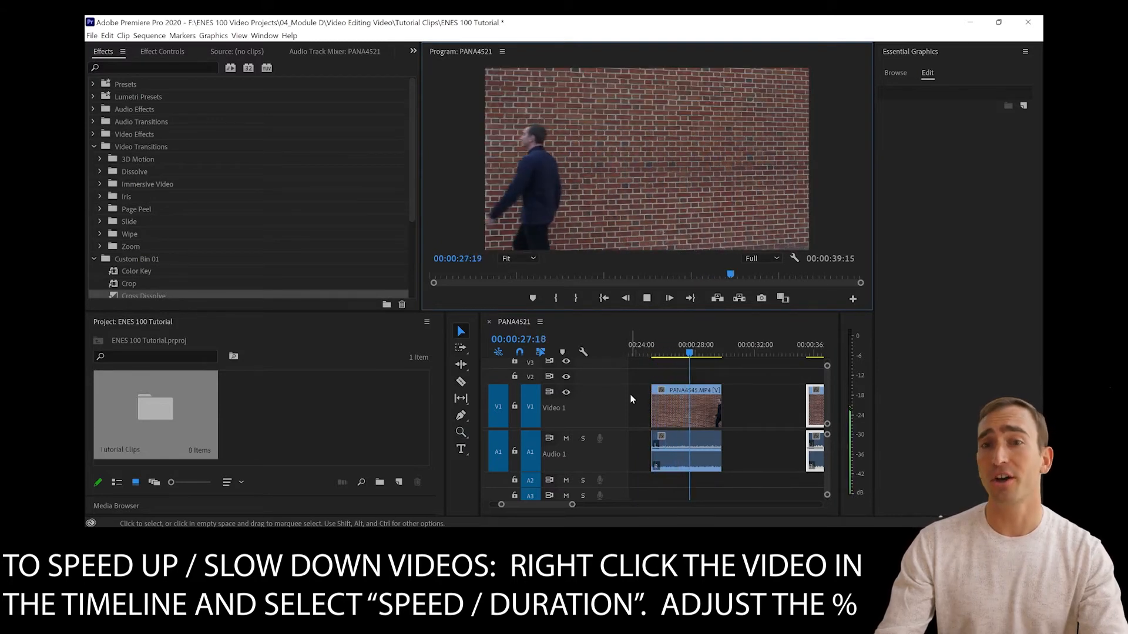
{"action": "key", "text": "space"}
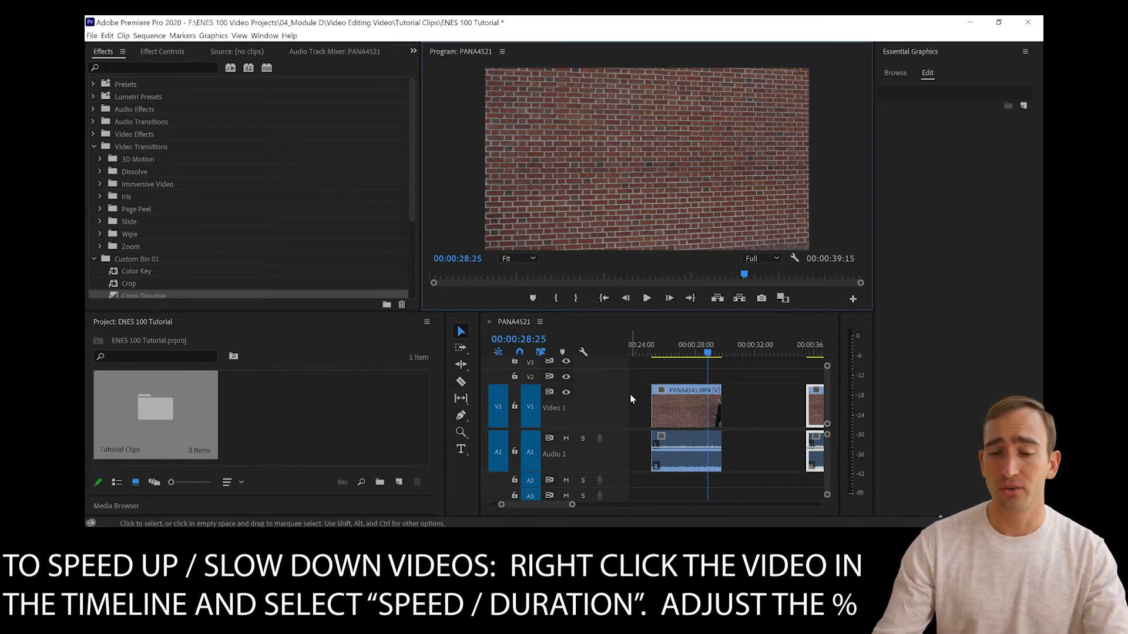
- Set the speed of the first PANA4545.MP4 brick-wall clip to 200% and play it back from 00:00:24:26
{"action": "right_click", "coordinate": [679, 412]}
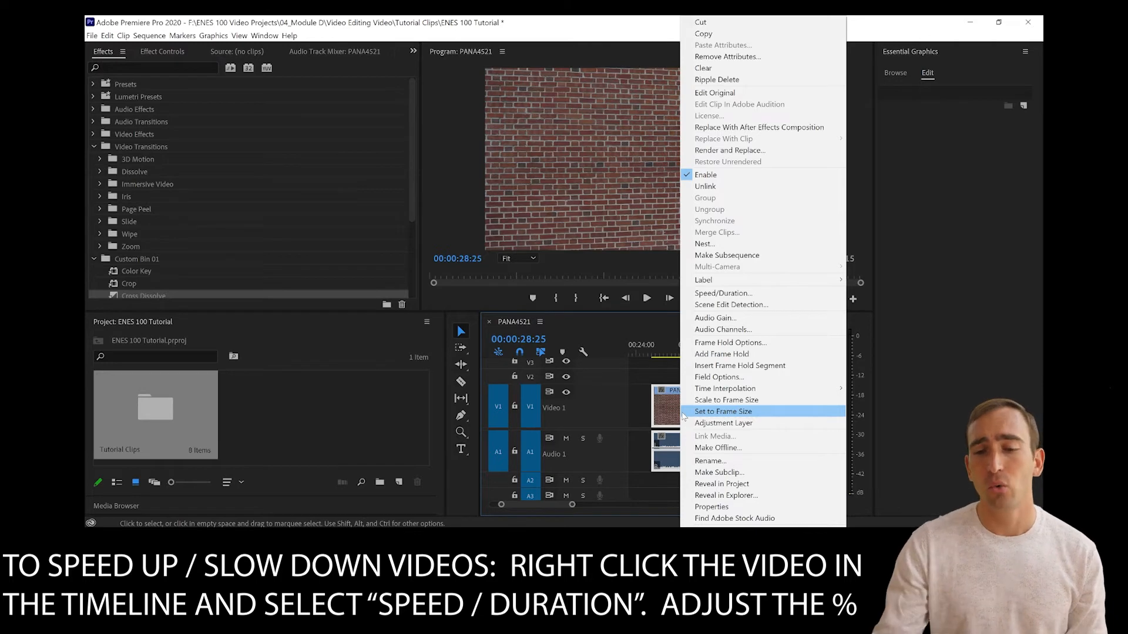
{"action": "left_click", "coordinate": [722, 293]}
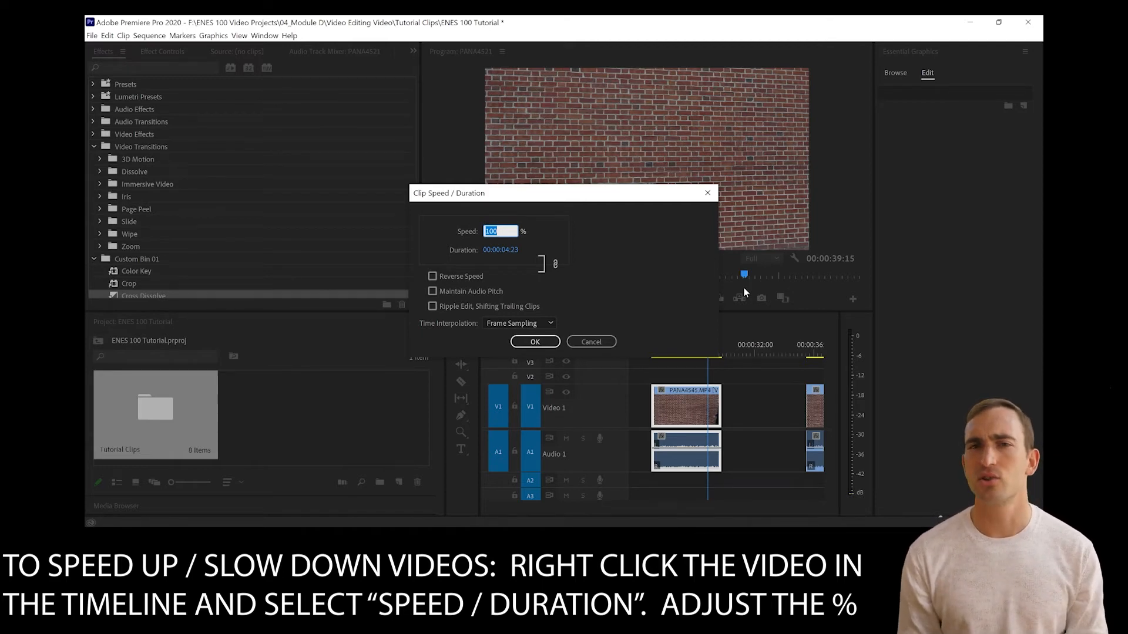
{"action": "type", "text": "200"}
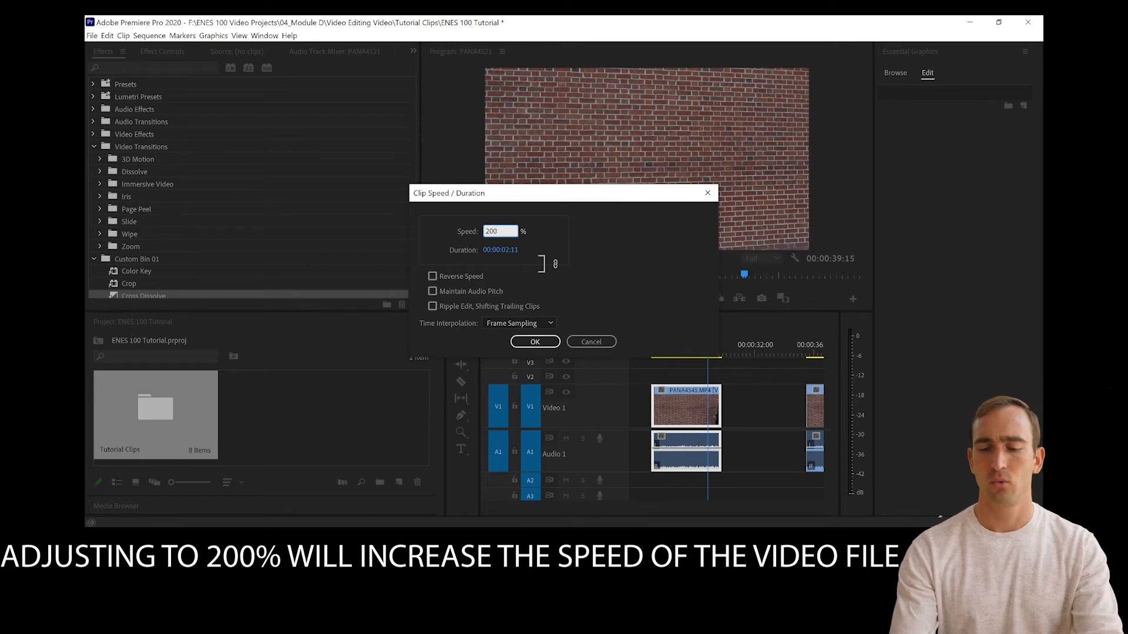
{"action": "key", "text": "Return"}
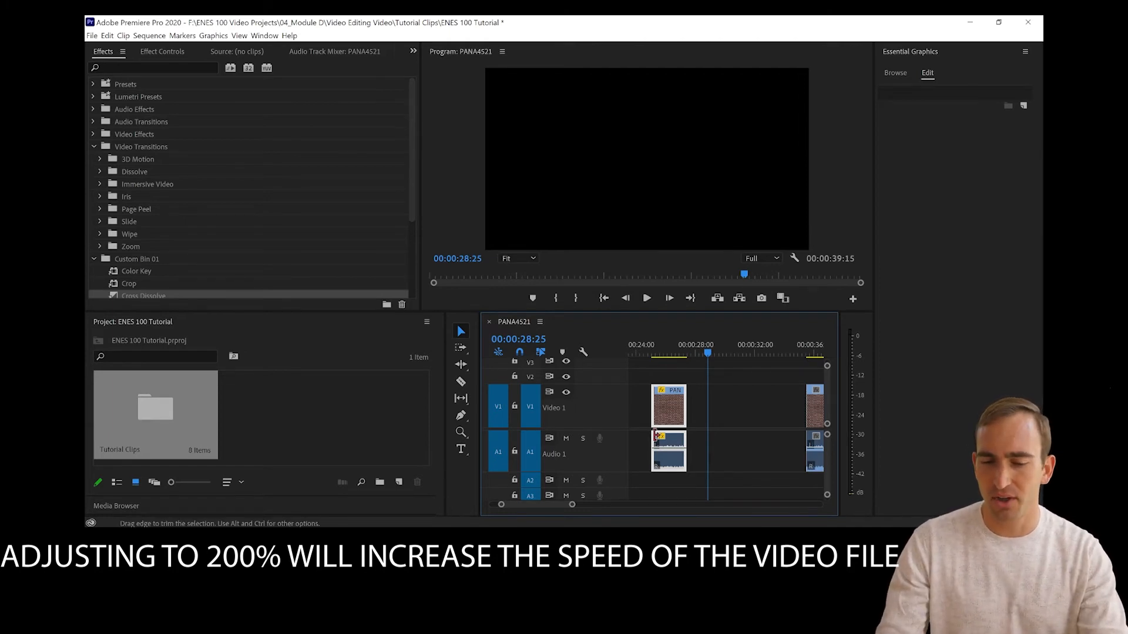
{"action": "left_click_drag", "start_coordinate": [675, 451], "coordinate": [676, 478]}
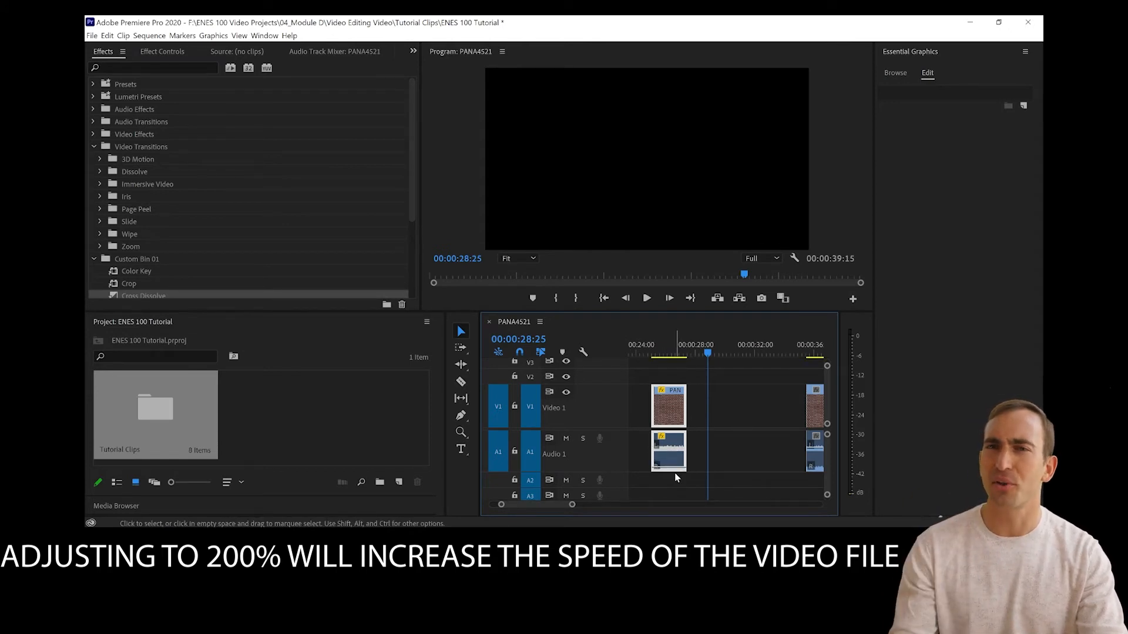
{"action": "left_click", "coordinate": [647, 354]}
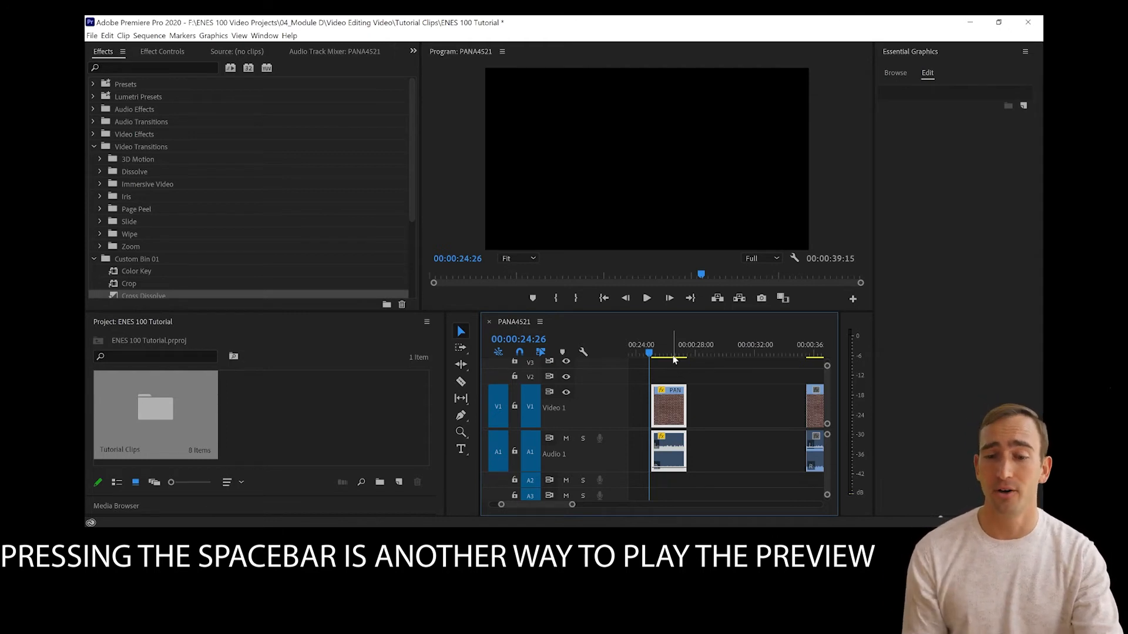
{"action": "key", "text": "space"}
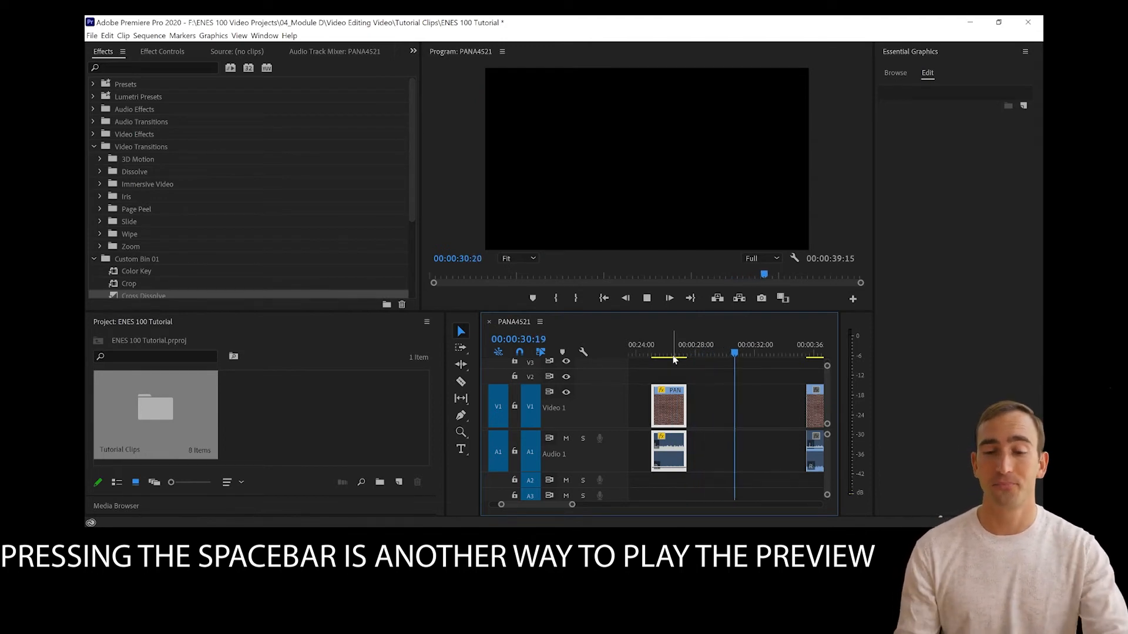
{"action": "key", "text": "space"}
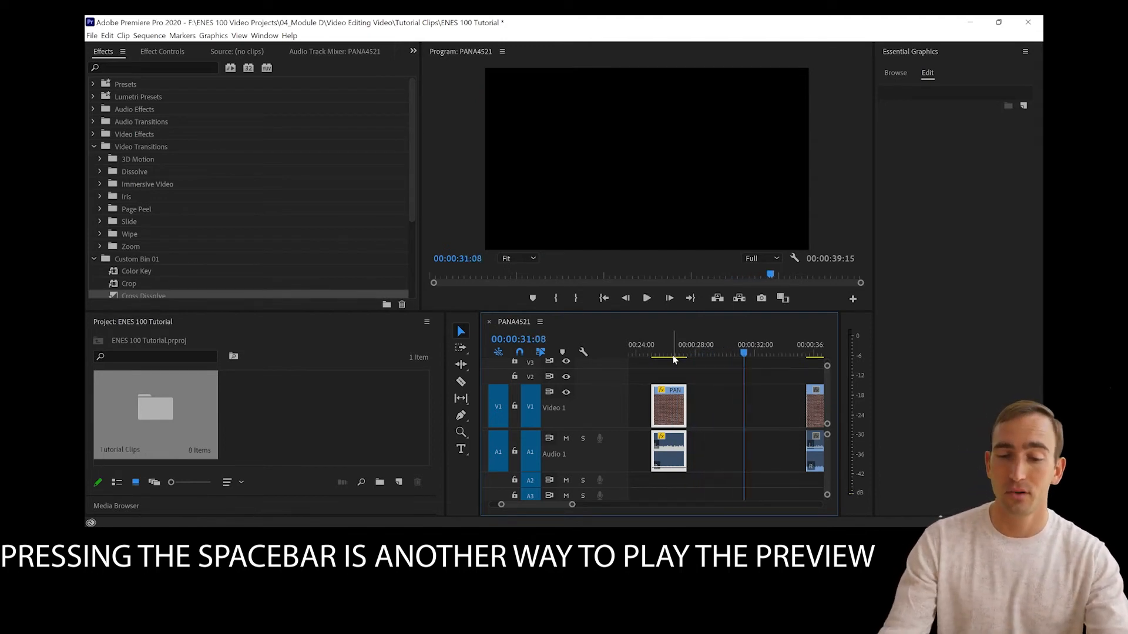
- Set the same brick-wall clip's speed to 400% and play it back from 00:00:25:02
{"action": "right_click", "coordinate": [674, 411]}
{"action": "left_click", "coordinate": [699, 293]}
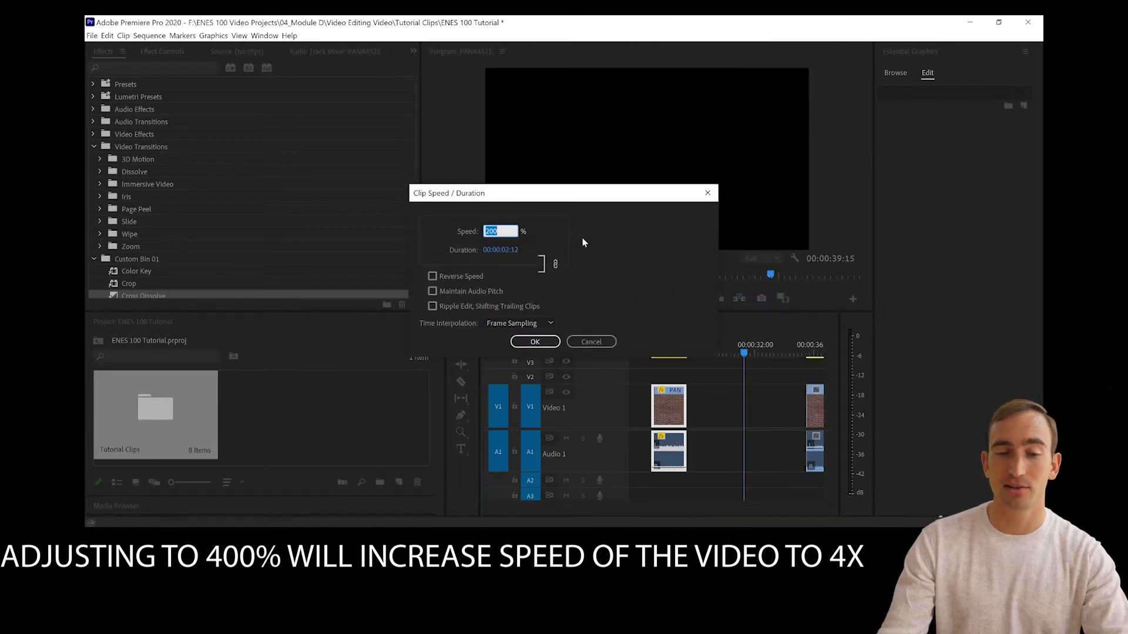
{"action": "type", "text": "400"}
{"action": "key", "text": "Return"}
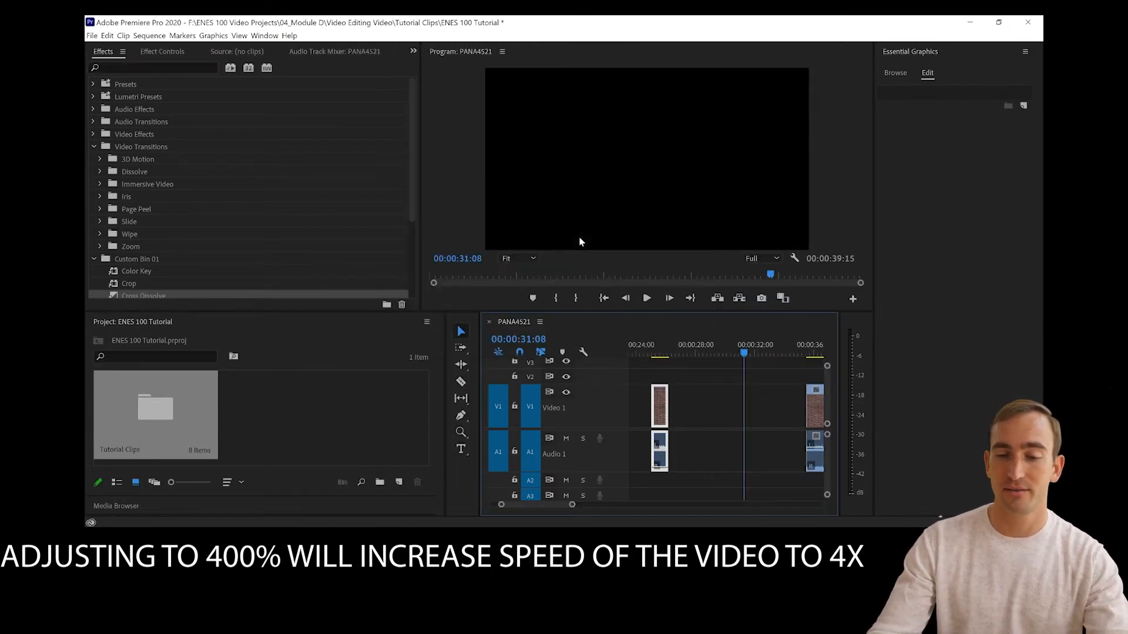
{"action": "left_click", "coordinate": [653, 353]}
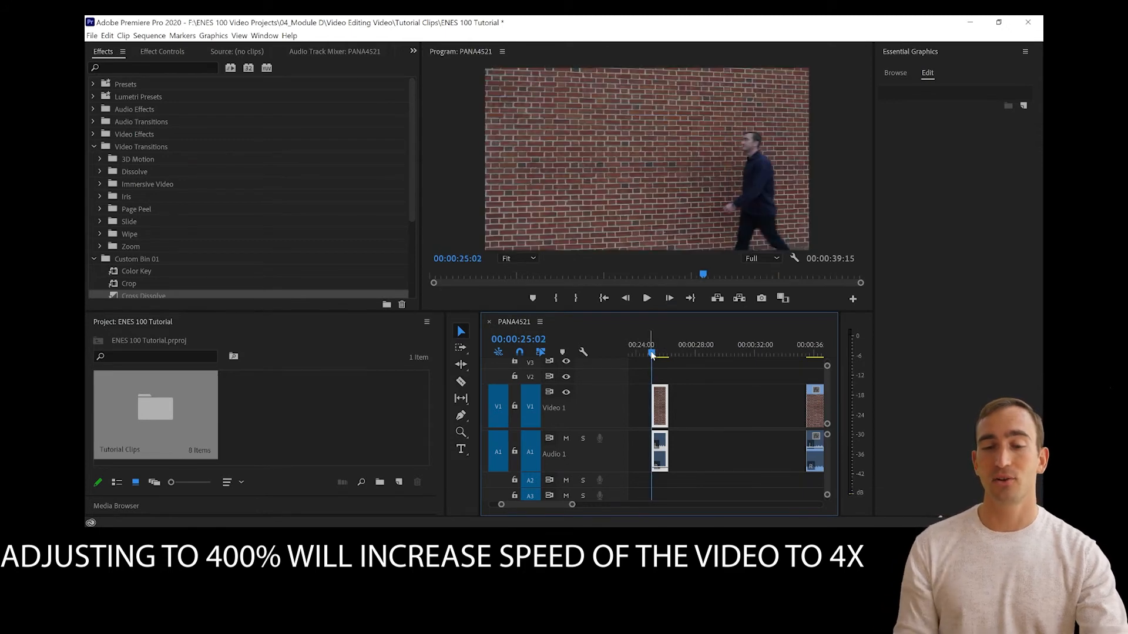
{"action": "key", "text": "space"}
{"action": "key", "text": "space"}
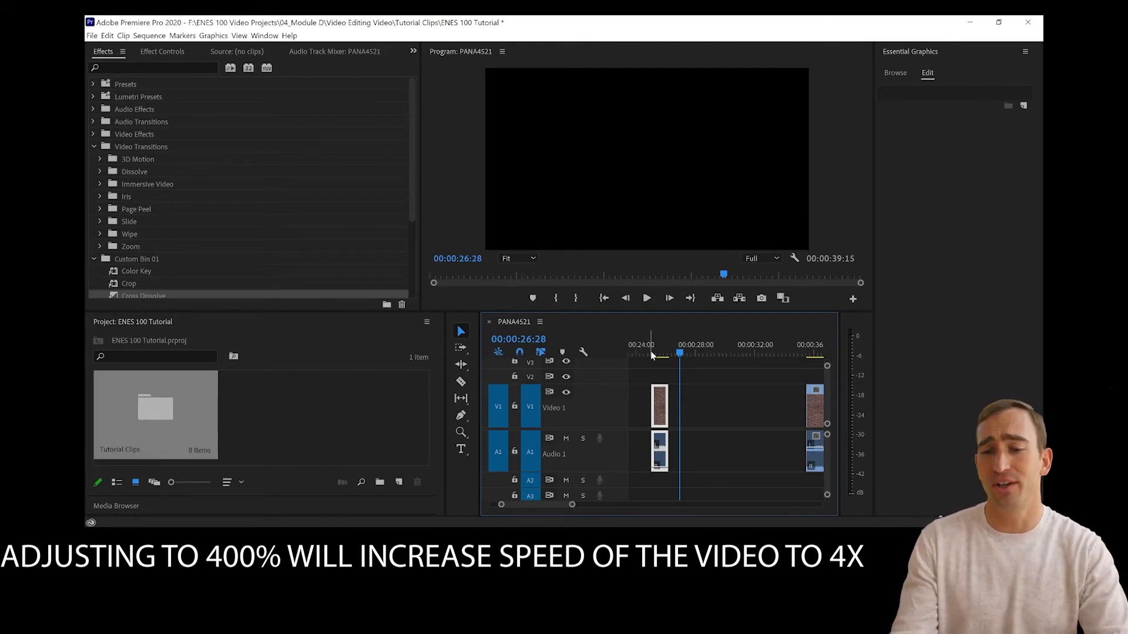
- Play the second brick-wall clip in the sequence from 00:00:35:14
{"action": "scroll", "coordinate": [753, 383], "scroll_direction": "down", "scroll_amount": 5}
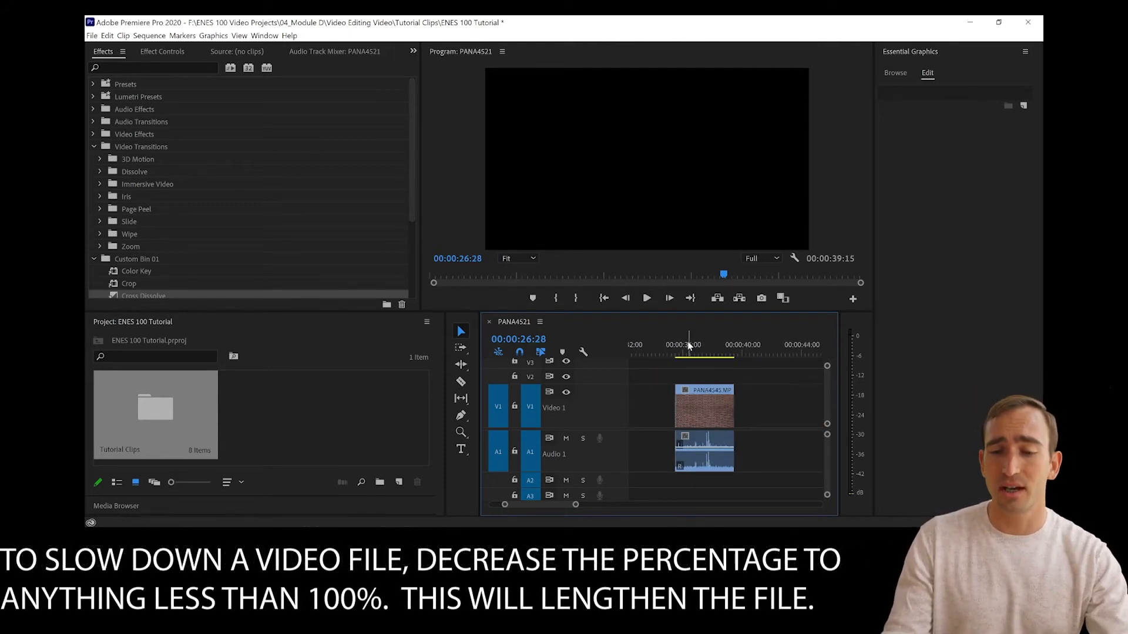
{"action": "left_click", "coordinate": [676, 350]}
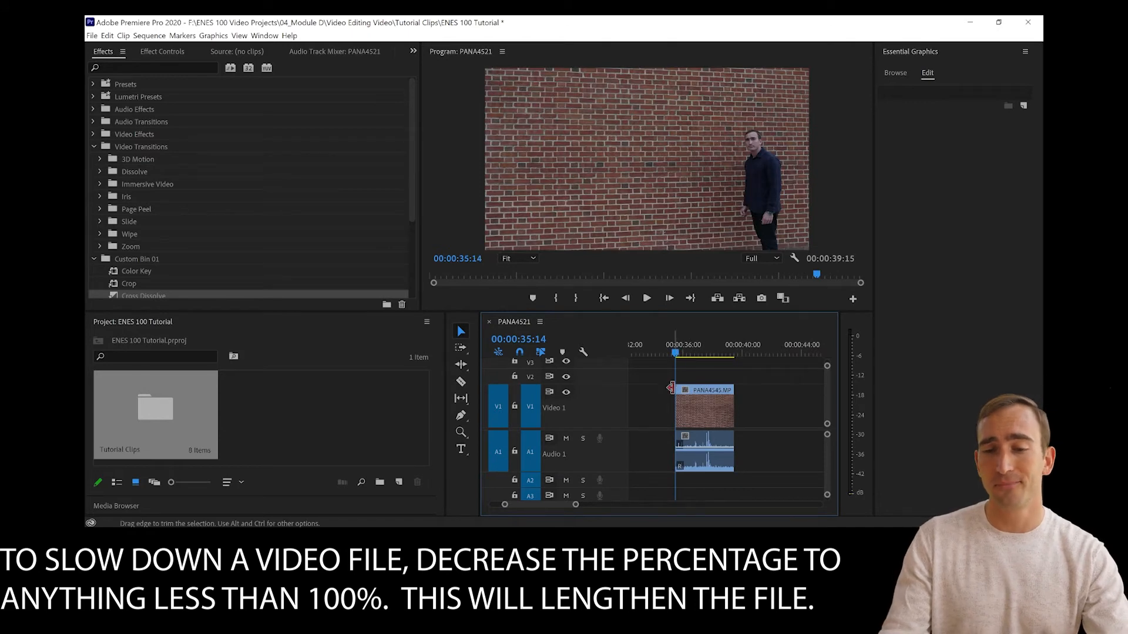
{"action": "key", "text": "space"}
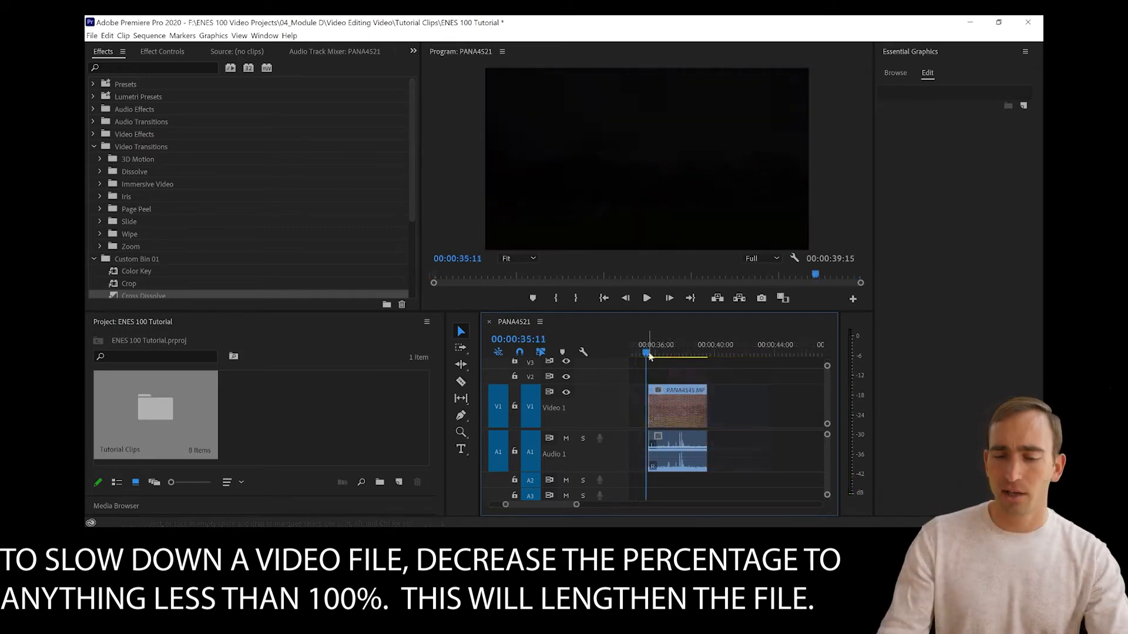
- Slow the second brick-wall clip down to 20% speed and play it back from 00:00:35:11
{"action": "right_click", "coordinate": [671, 415]}
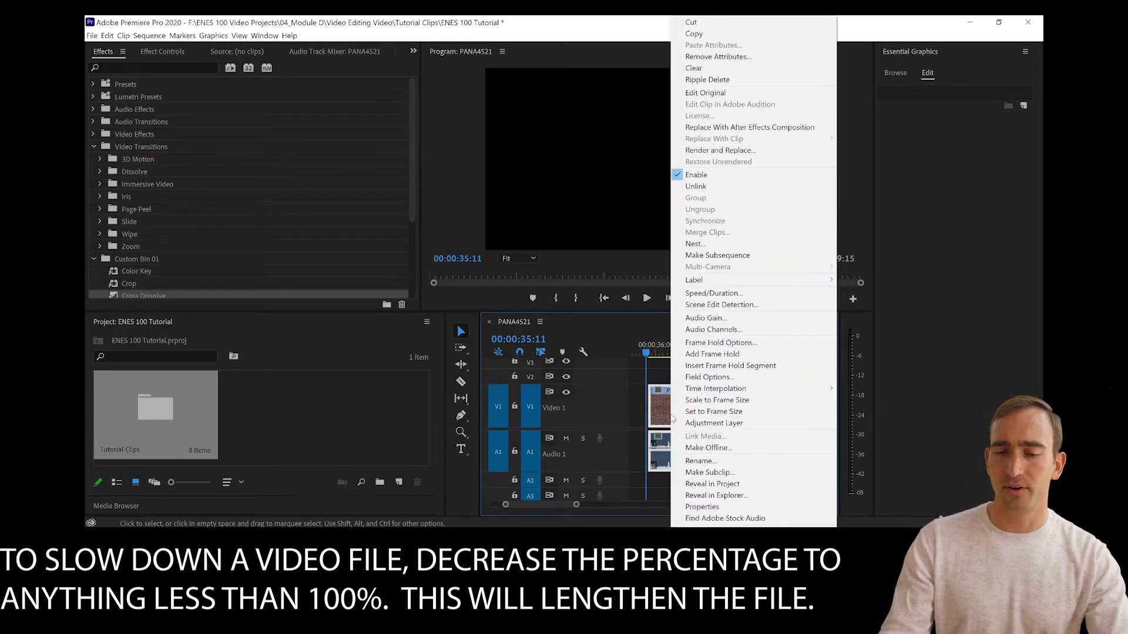
{"action": "left_click", "coordinate": [700, 293]}
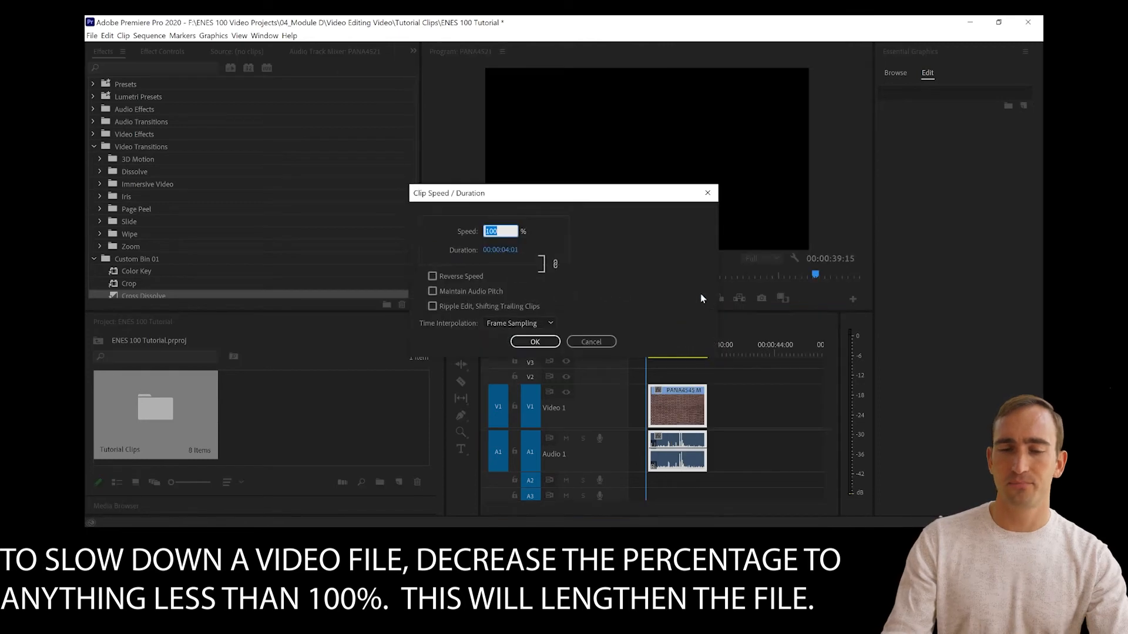
{"action": "type", "text": "20"}
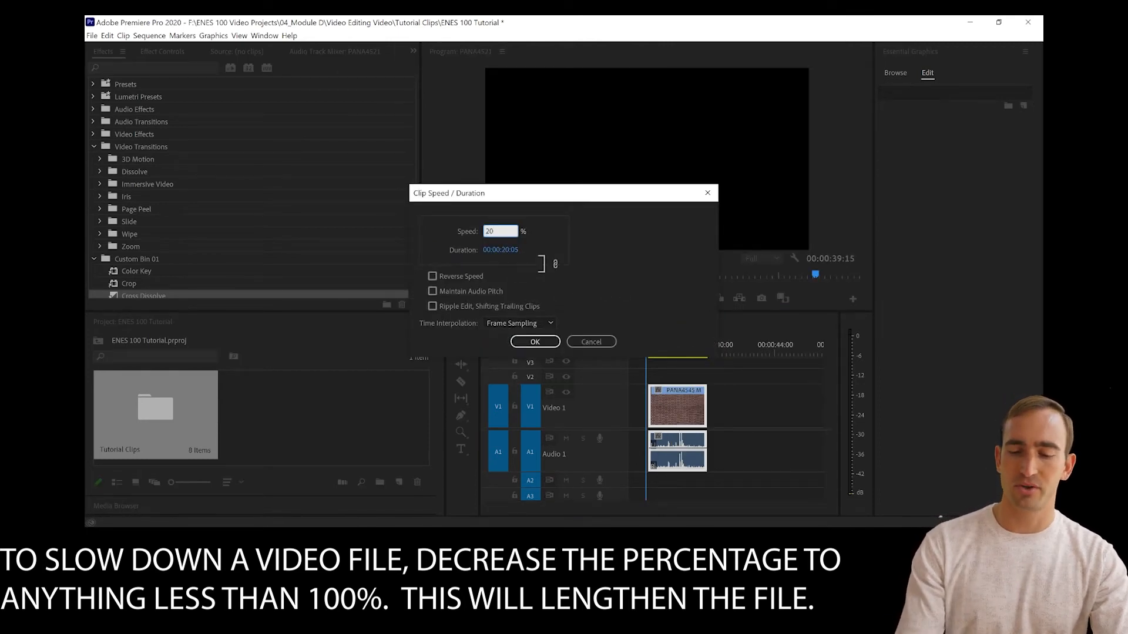
{"action": "key", "text": "Return"}
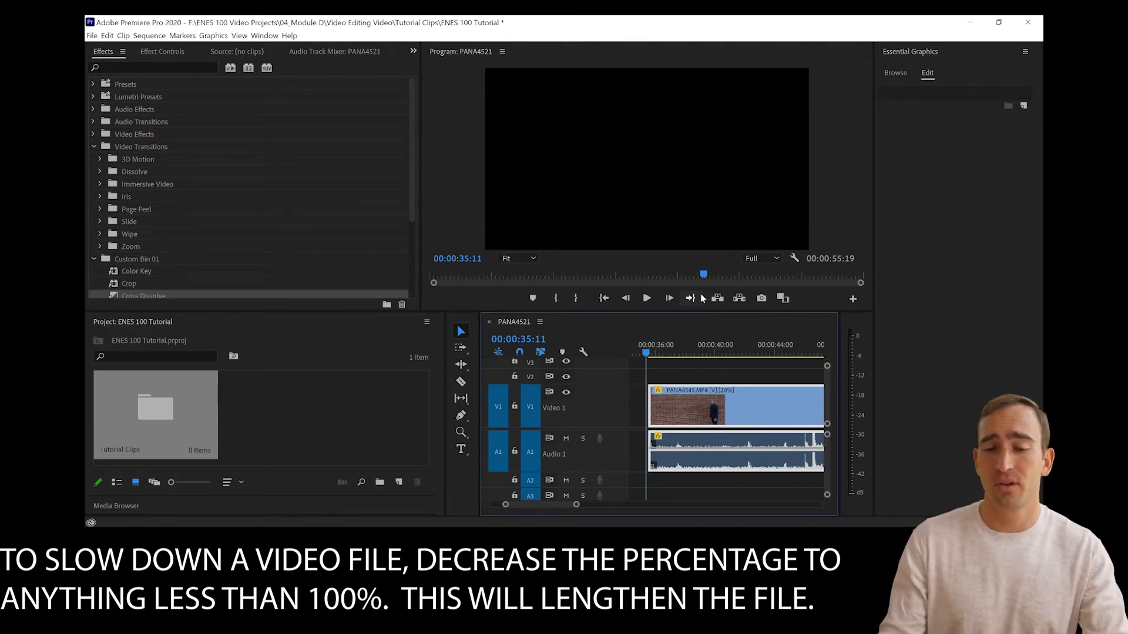
{"action": "left_click_drag", "start_coordinate": [682, 449], "coordinate": [678, 476]}
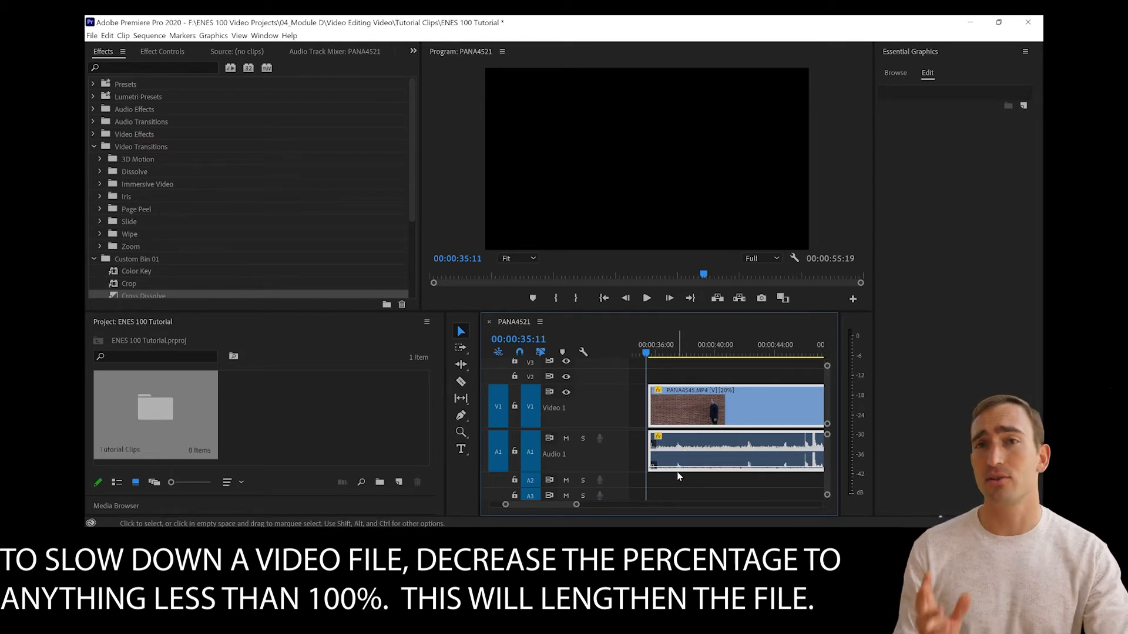
{"action": "key", "text": "space"}
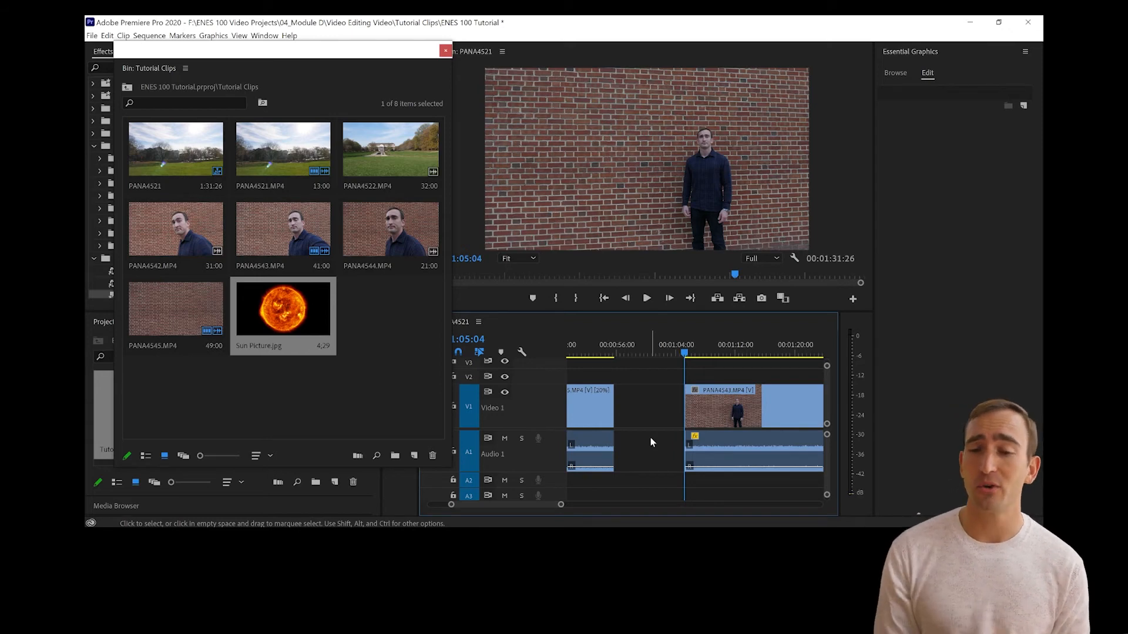
- Play the PANA4543.MP4 clip, then place Sun Picture.jpg on V2 above its opening part and preview it at 00:01:07:21
{"action": "key", "text": "space"}
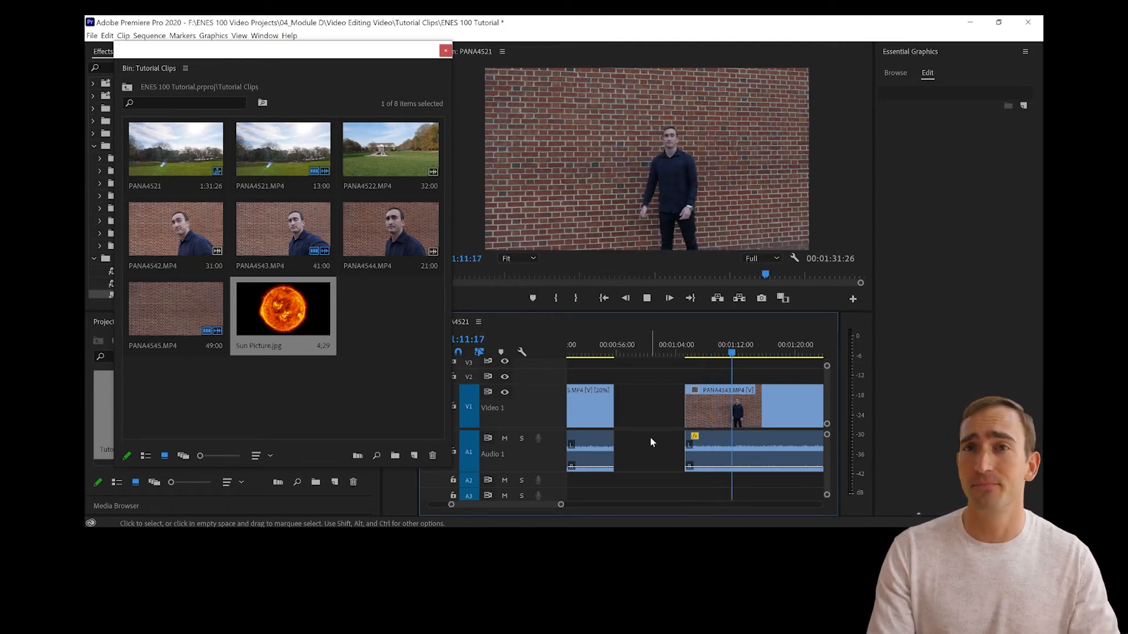
{"action": "key", "text": "space"}
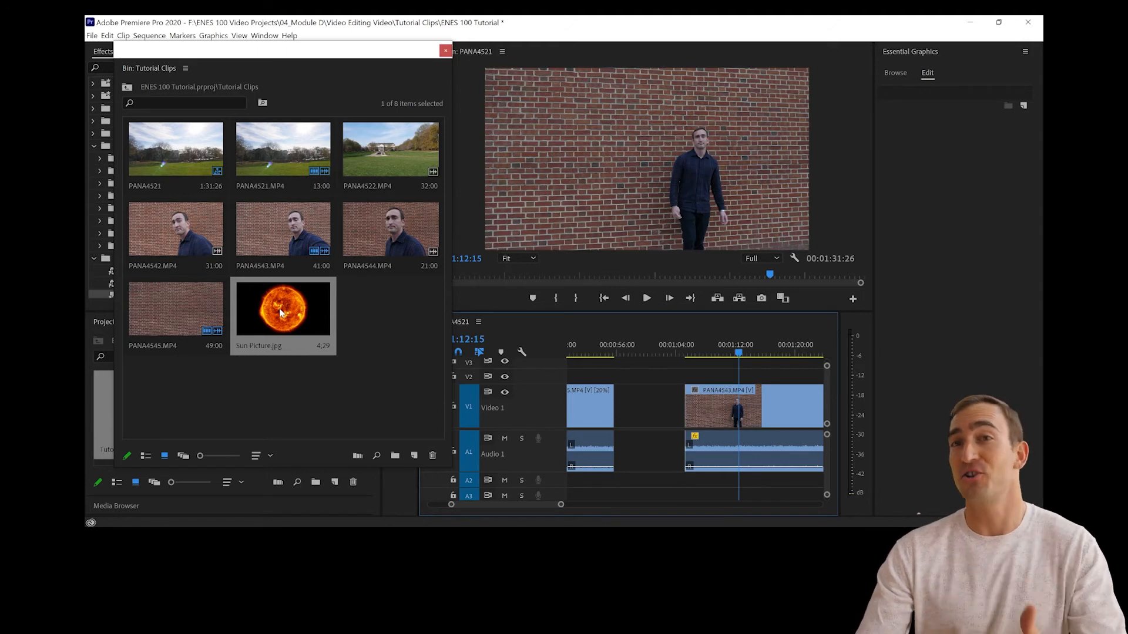
{"action": "left_click_drag", "start_coordinate": [280, 308], "coordinate": [686, 381]}
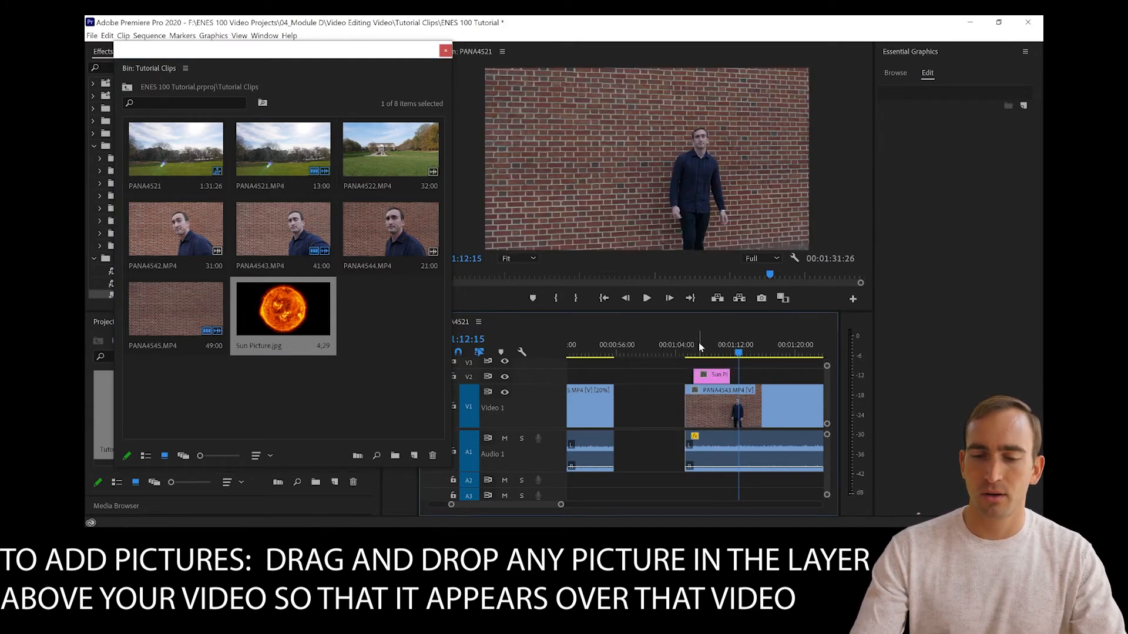
{"action": "left_click_drag", "start_coordinate": [738, 352], "coordinate": [704, 355]}
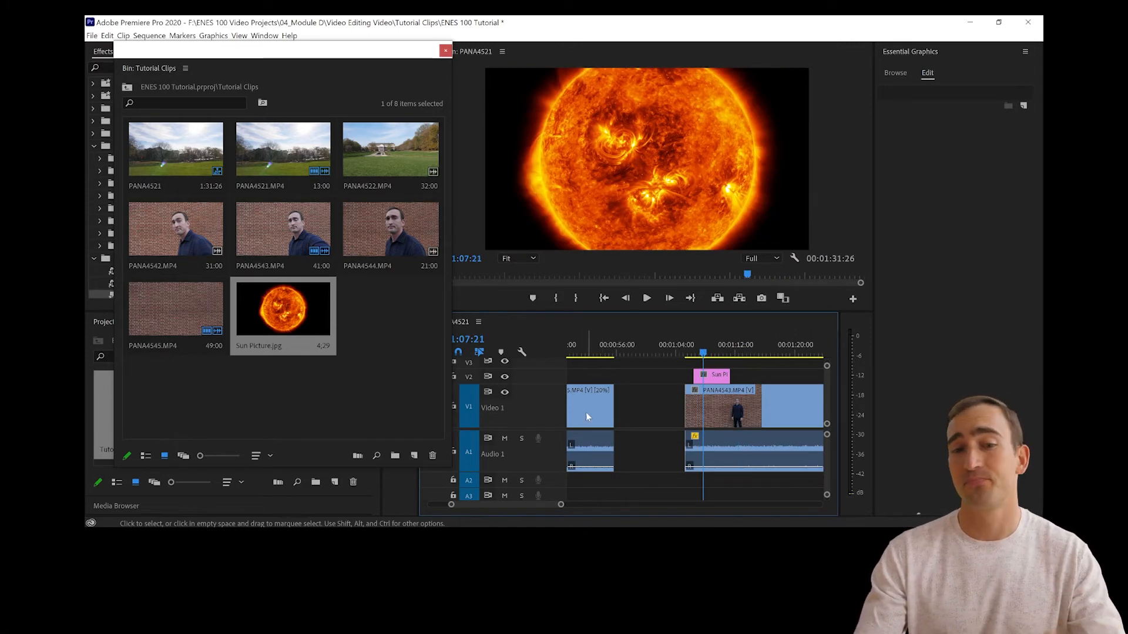
- Scale the sun picture on V2 to 44 and set its position to 1023, 526
{"action": "left_click", "coordinate": [445, 51]}
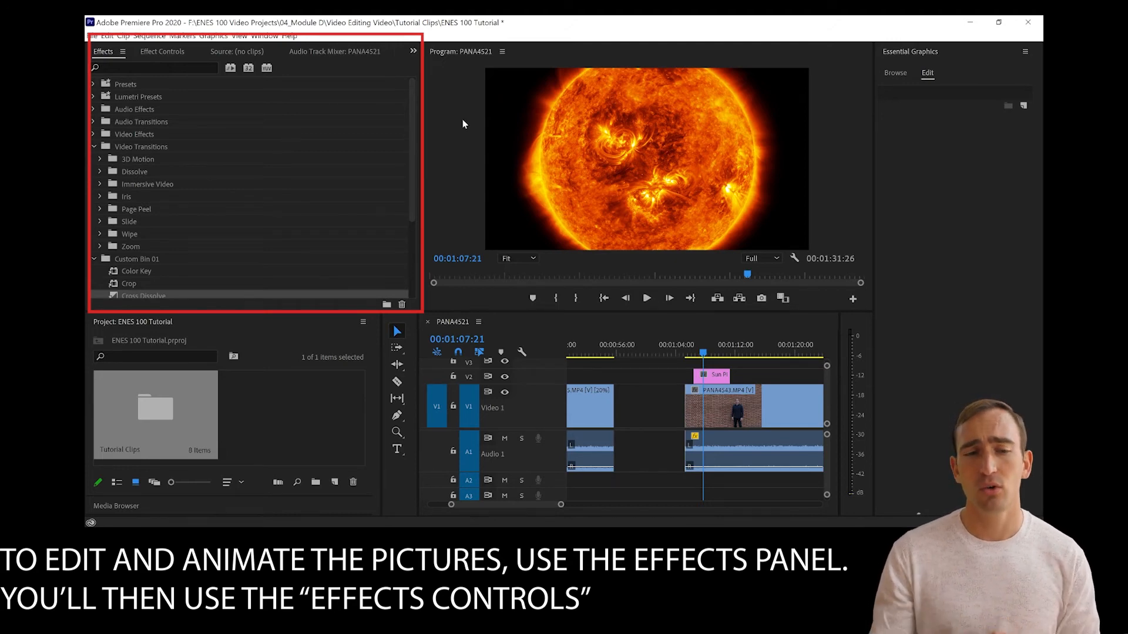
{"action": "left_click", "coordinate": [173, 51]}
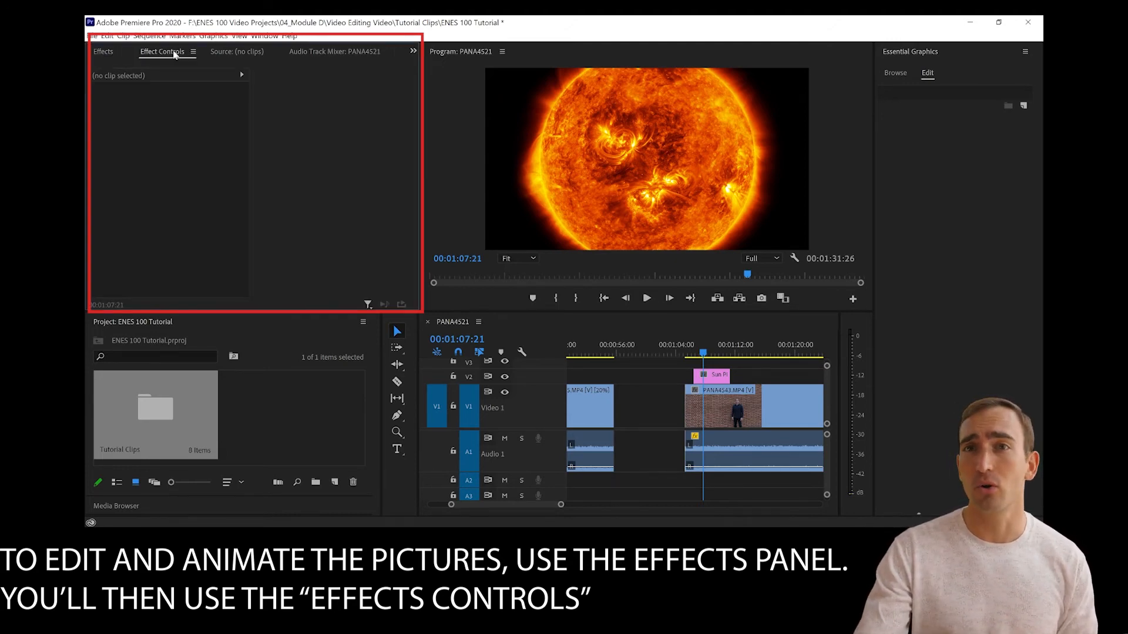
{"action": "left_click", "coordinate": [724, 377]}
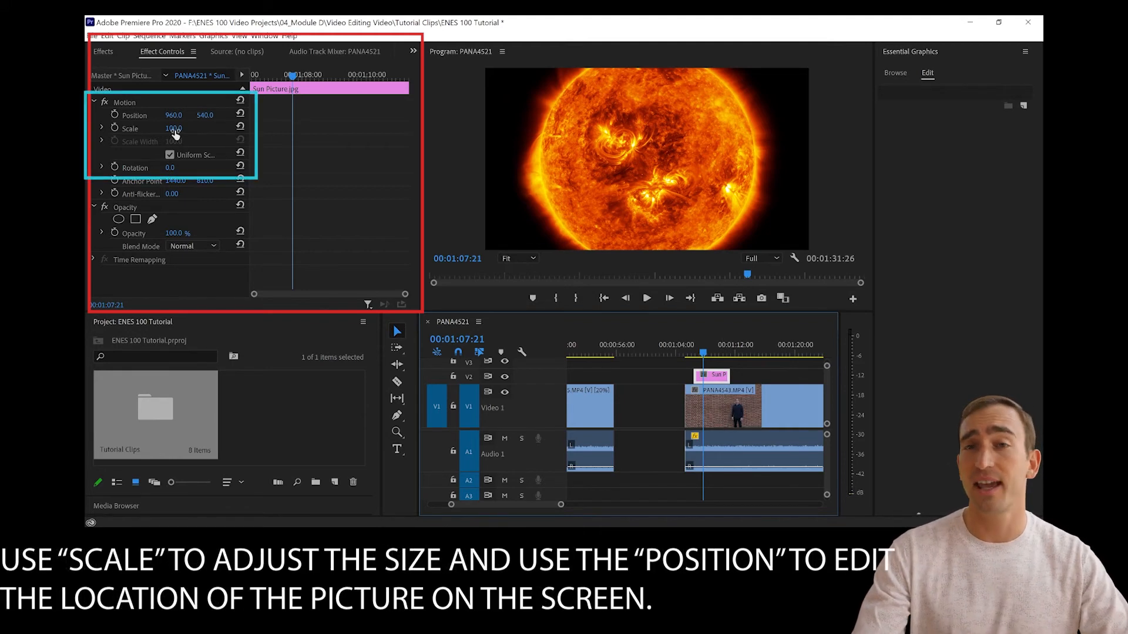
{"action": "left_click_drag", "start_coordinate": [174, 133], "coordinate": [142, 134]}
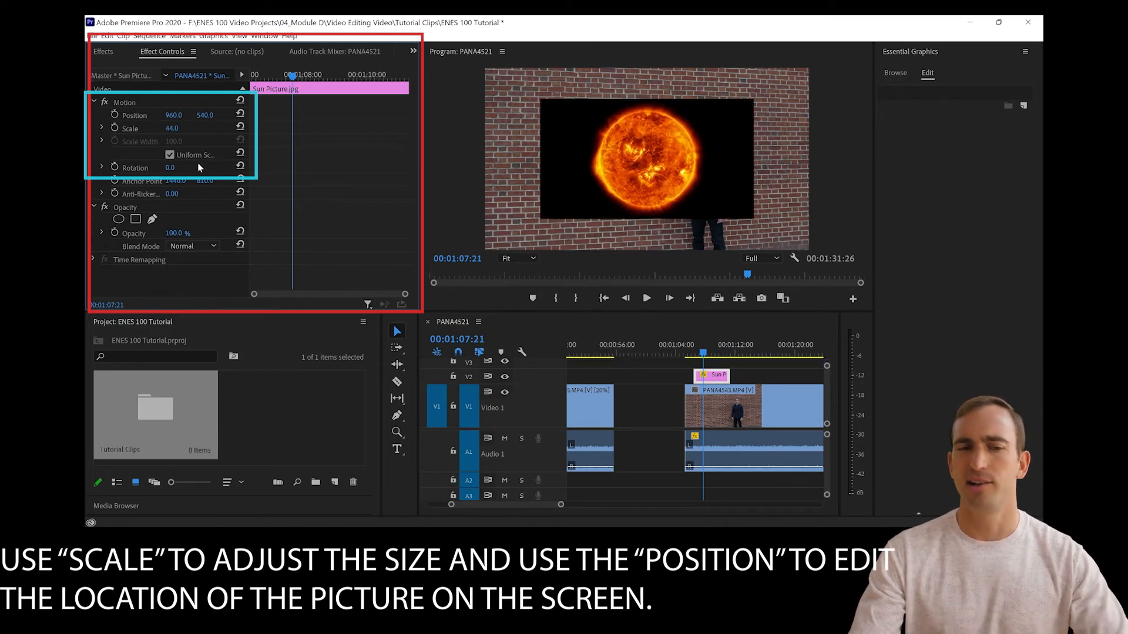
{"action": "mouse_move", "coordinate": [174, 115]}
{"action": "left_mouse_down"}
{"action": "mouse_move", "coordinate": [79, 115]}
{"action": "mouse_move", "coordinate": [284, 115]}
{"action": "mouse_move", "coordinate": [109, 116]}
{"action": "mouse_move", "coordinate": [191, 116]}
{"action": "left_mouse_up"}
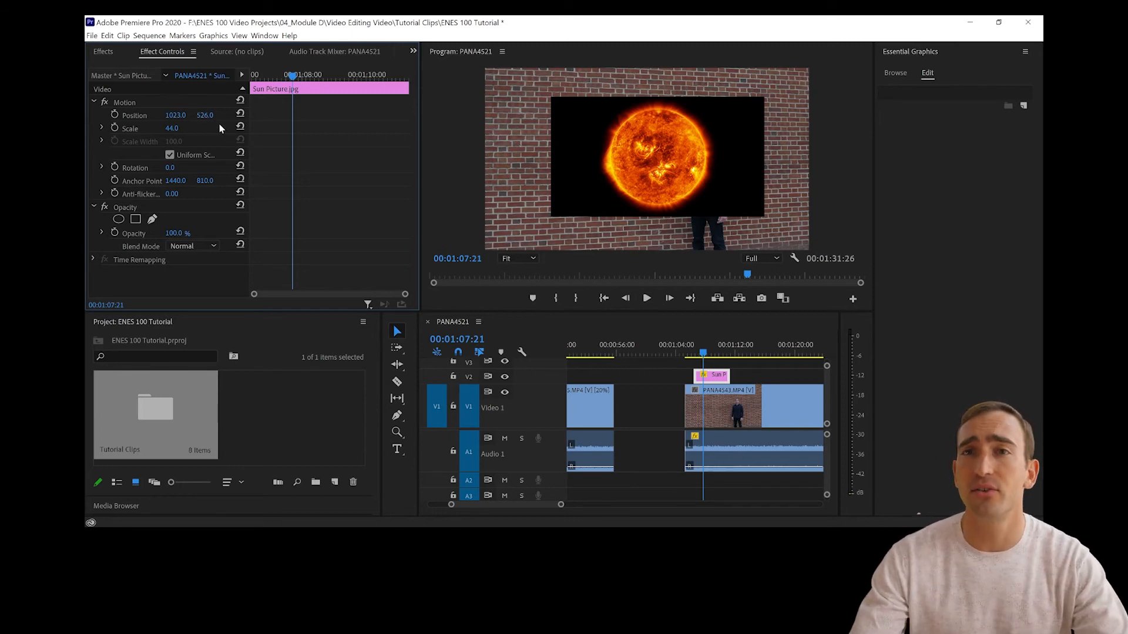
- Apply the Color Key effect from the Keying group of Video Effects to the sun picture on V2
{"action": "left_click", "coordinate": [102, 52]}
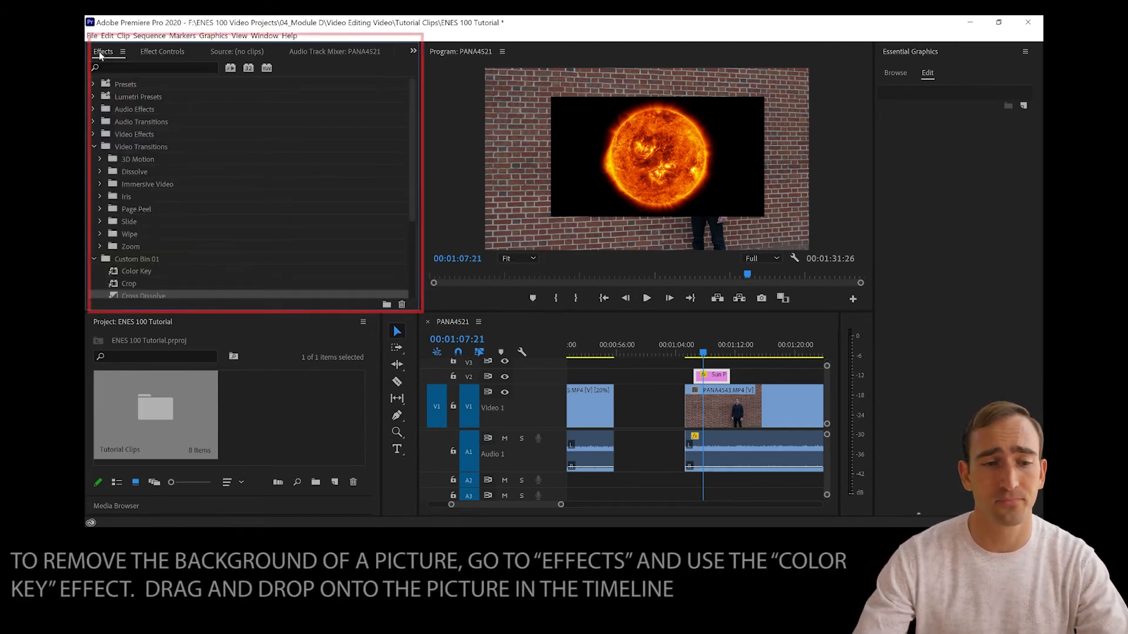
{"action": "left_click", "coordinate": [95, 147]}
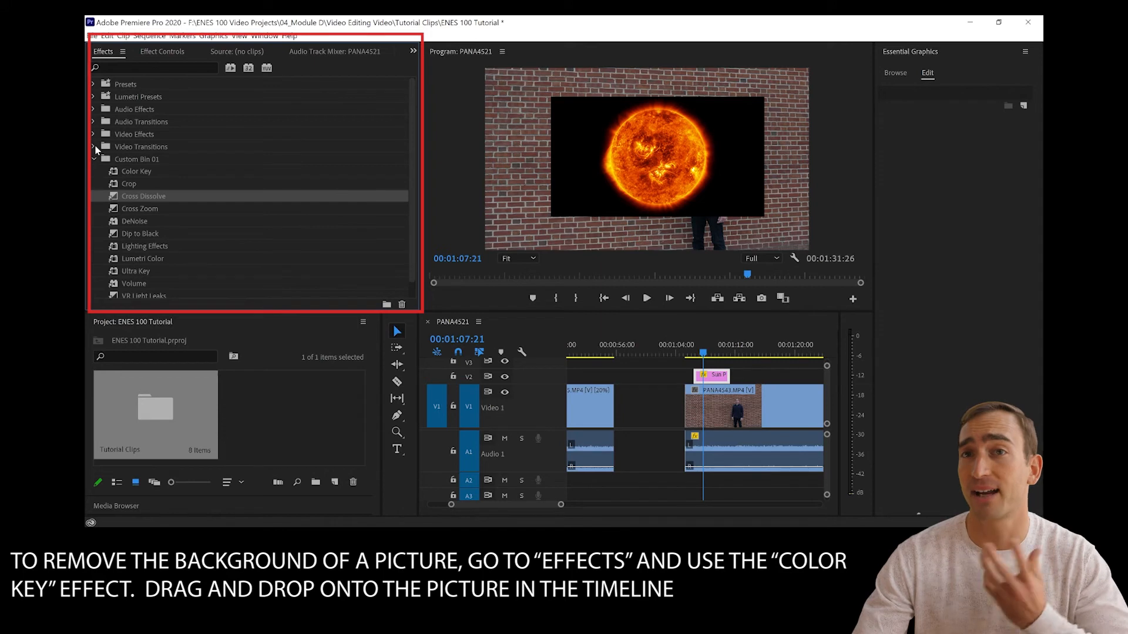
{"action": "left_click", "coordinate": [94, 160]}
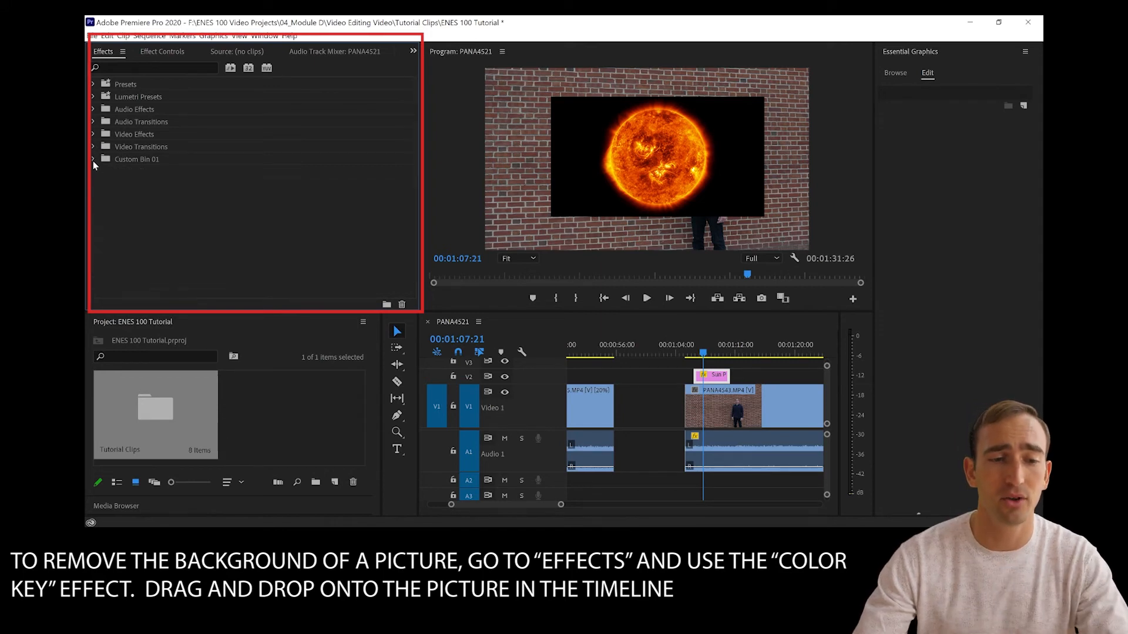
{"action": "left_click", "coordinate": [94, 135]}
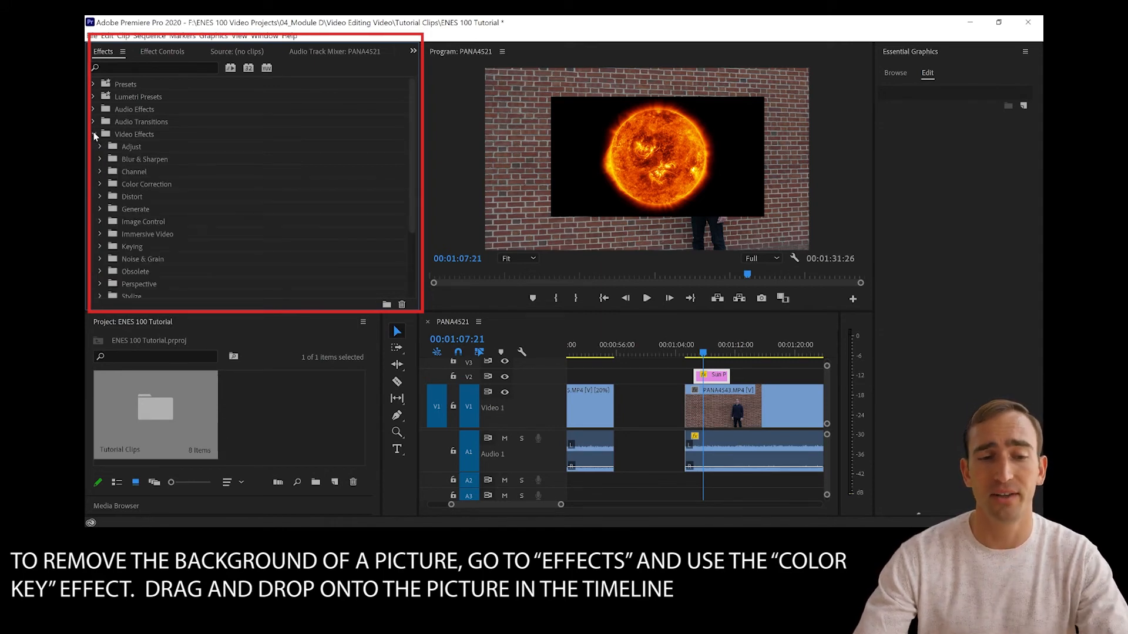
{"action": "left_click", "coordinate": [100, 246]}
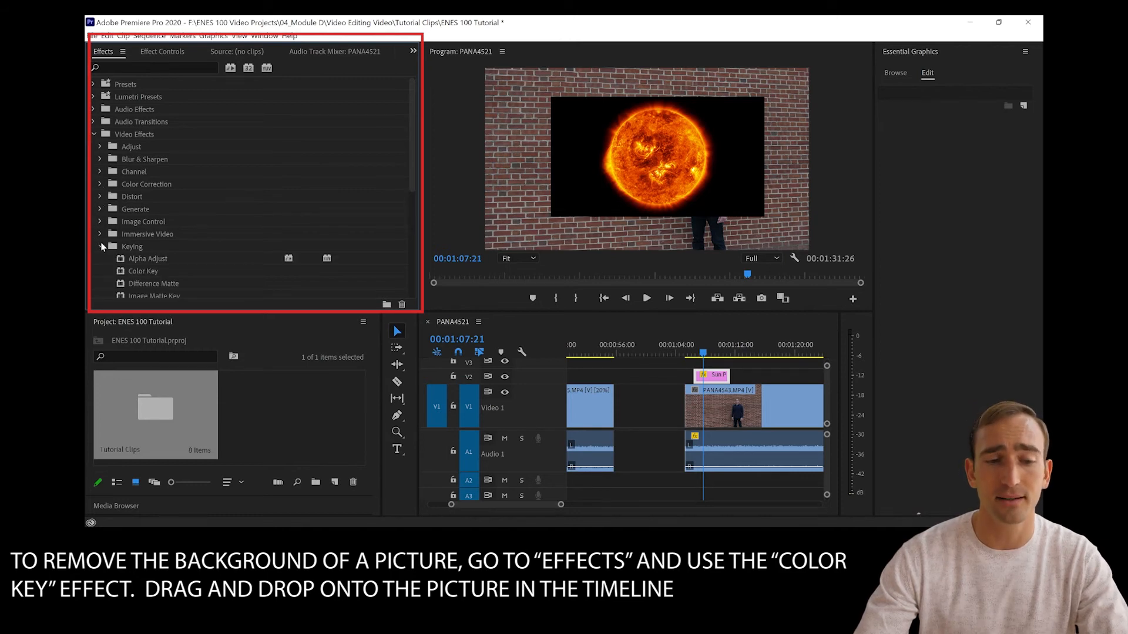
{"action": "scroll", "coordinate": [252, 163], "scroll_direction": "down", "scroll_amount": 3}
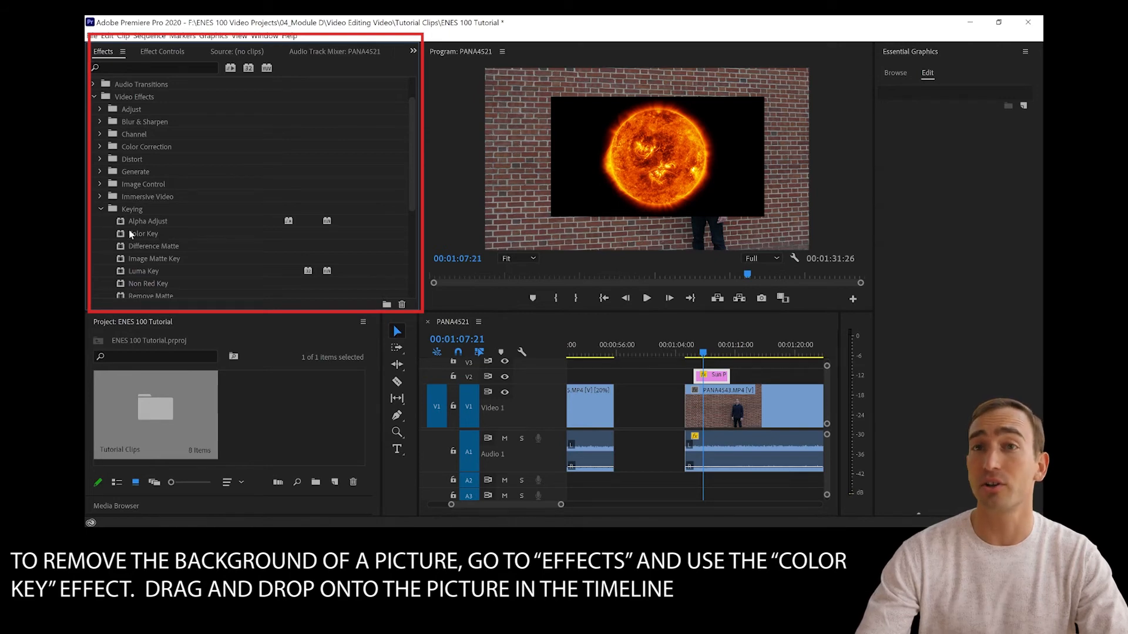
{"action": "left_click", "coordinate": [144, 235]}
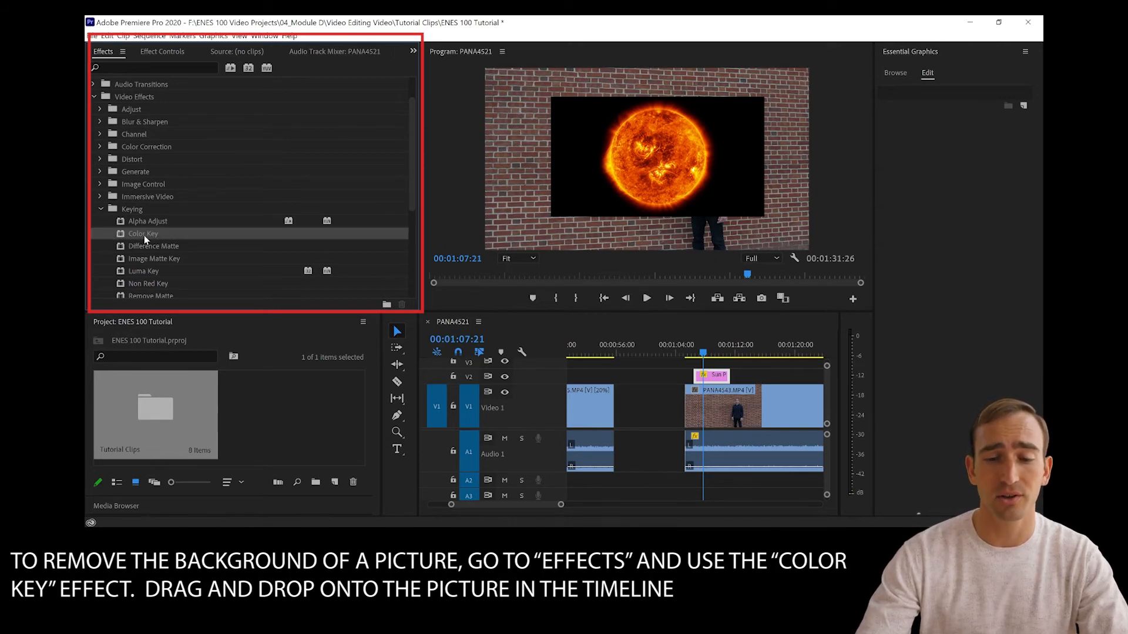
{"action": "left_click_drag", "start_coordinate": [707, 346], "coordinate": [713, 378]}
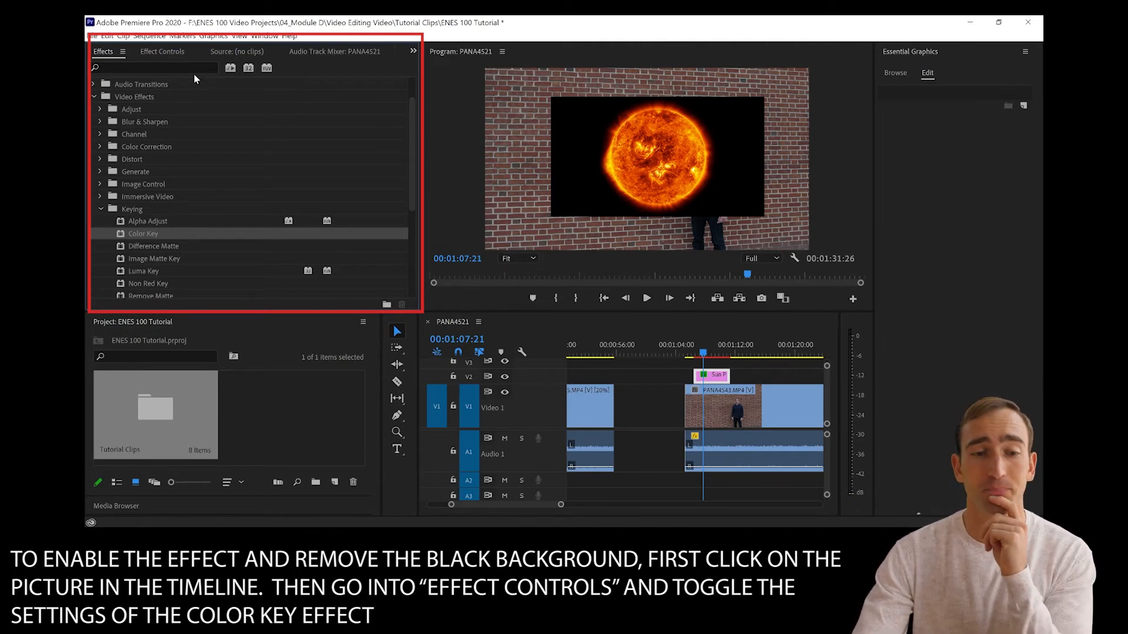
- Set the sun picture's Color Key key color to black (000000), sampled from the picture's background
{"action": "left_click", "coordinate": [169, 53]}
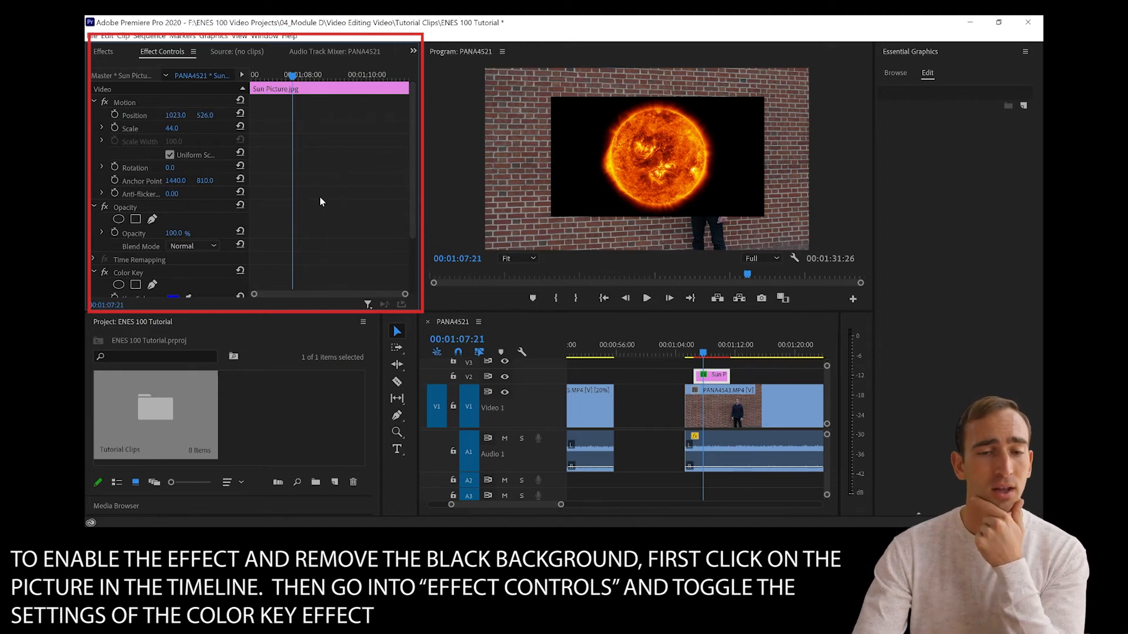
{"action": "left_click_drag", "start_coordinate": [416, 137], "coordinate": [415, 211]}
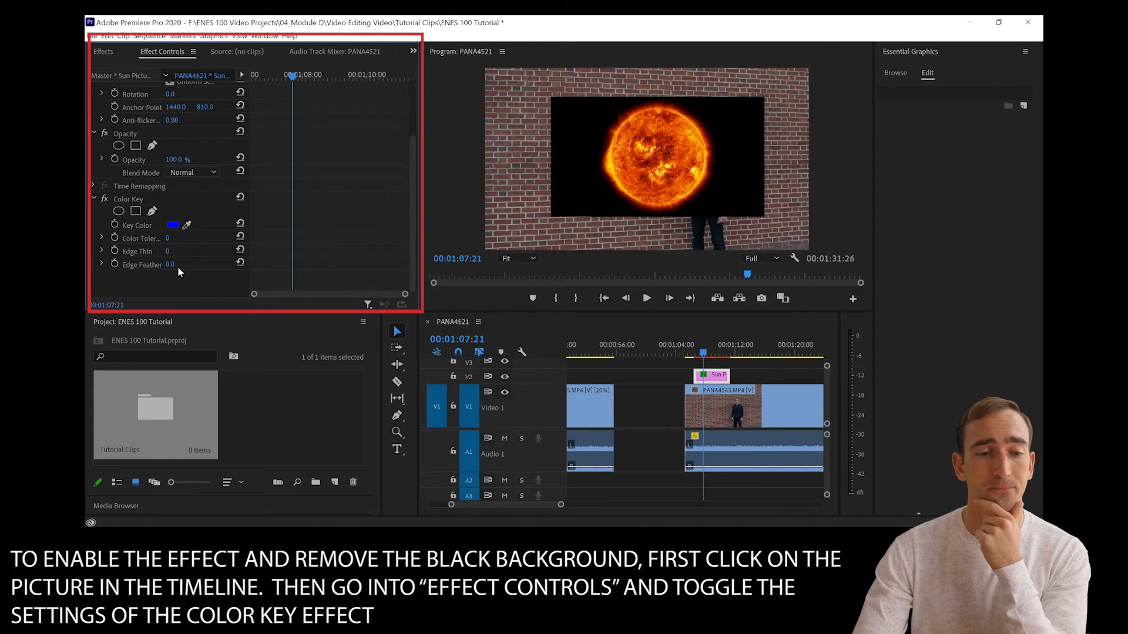
{"action": "left_click", "coordinate": [172, 225]}
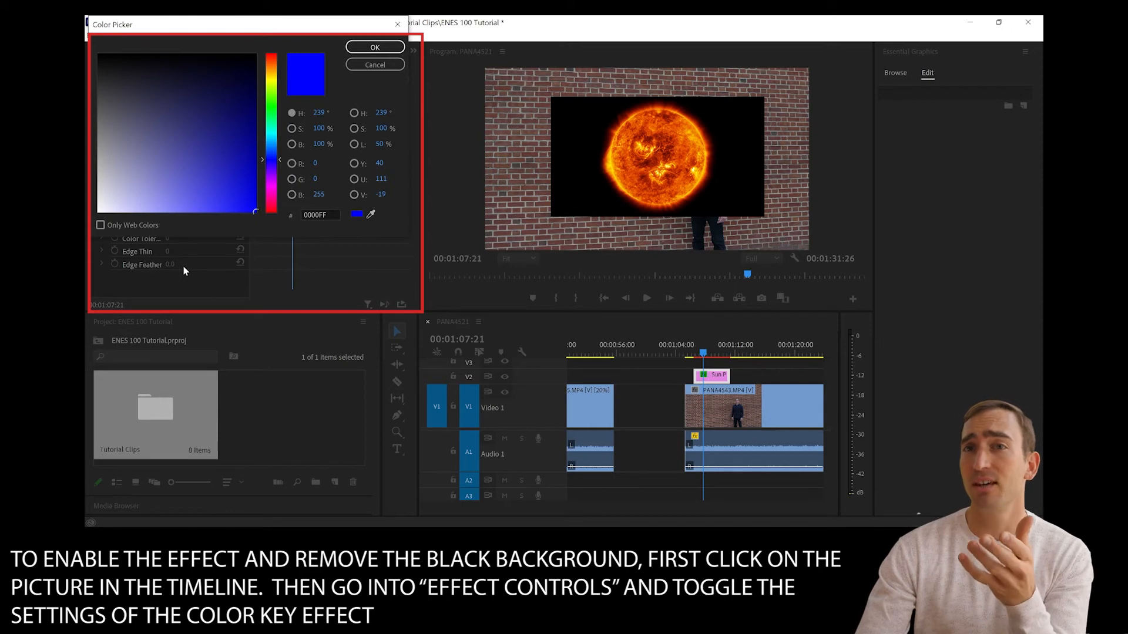
{"action": "left_click", "coordinate": [371, 215]}
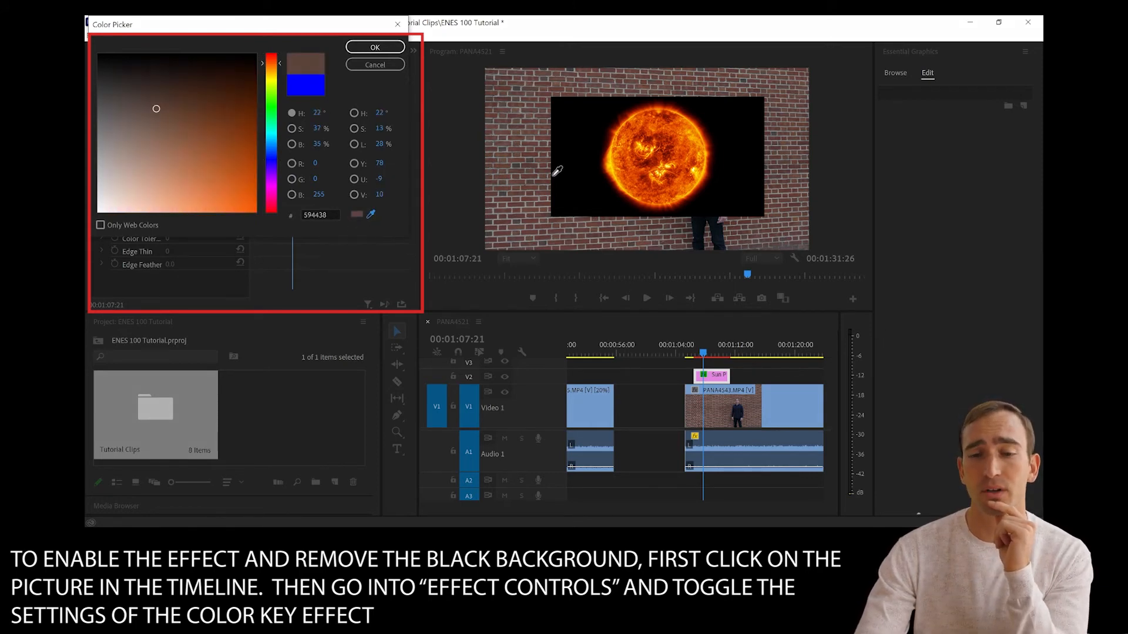
{"action": "left_click", "coordinate": [581, 126]}
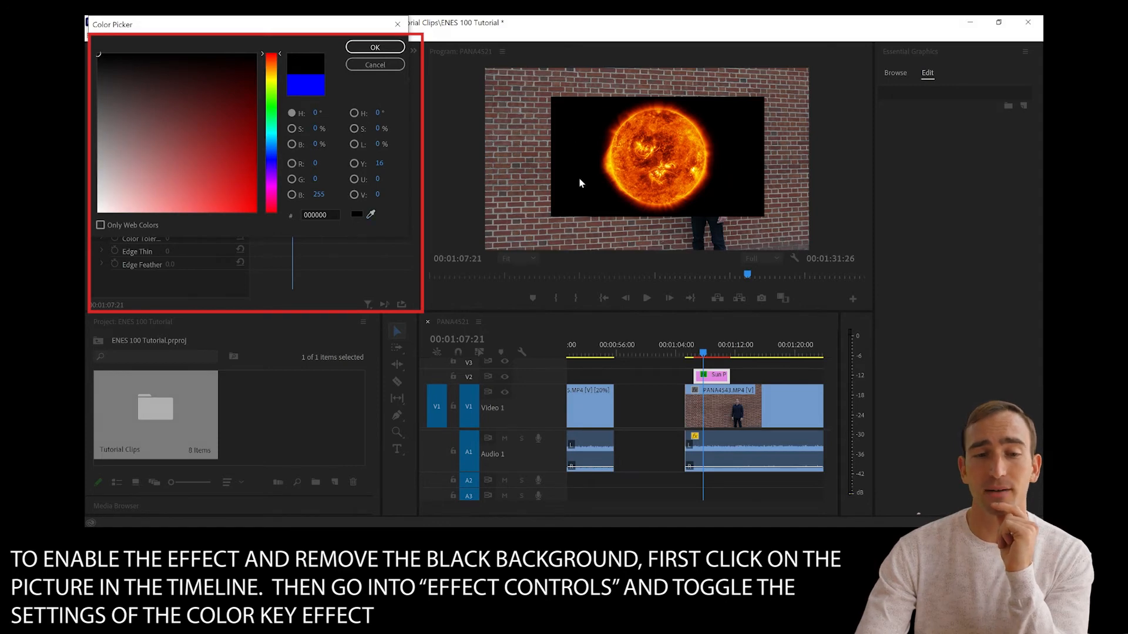
{"action": "left_click", "coordinate": [375, 48]}
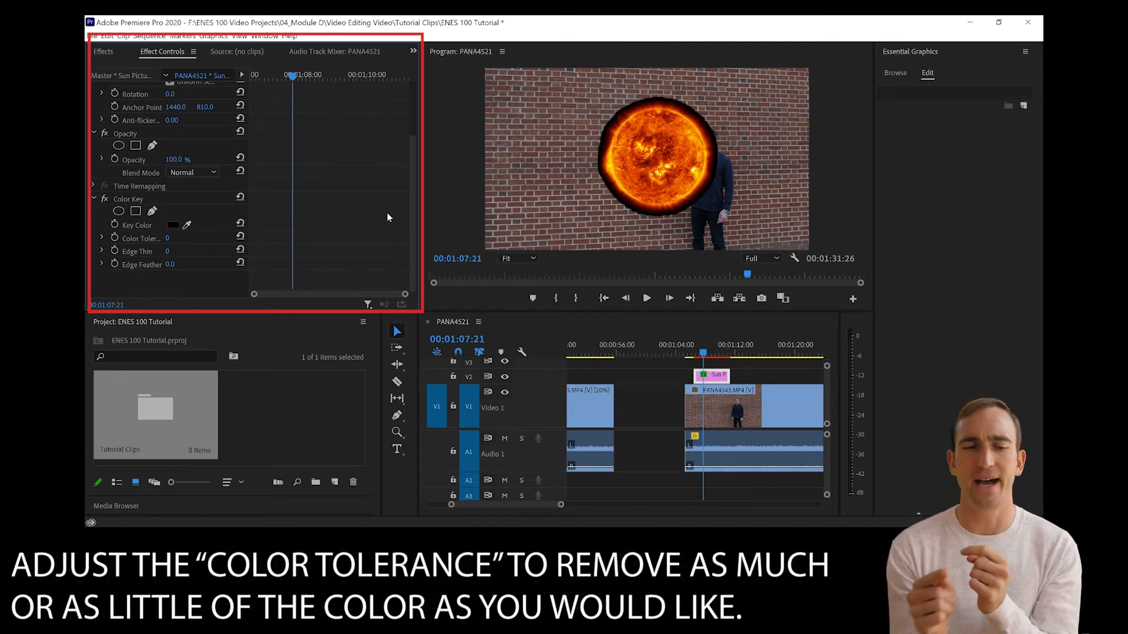
- Adjust the Color Key's color tolerance on the sun picture to 84
{"action": "left_click", "coordinate": [169, 239]}
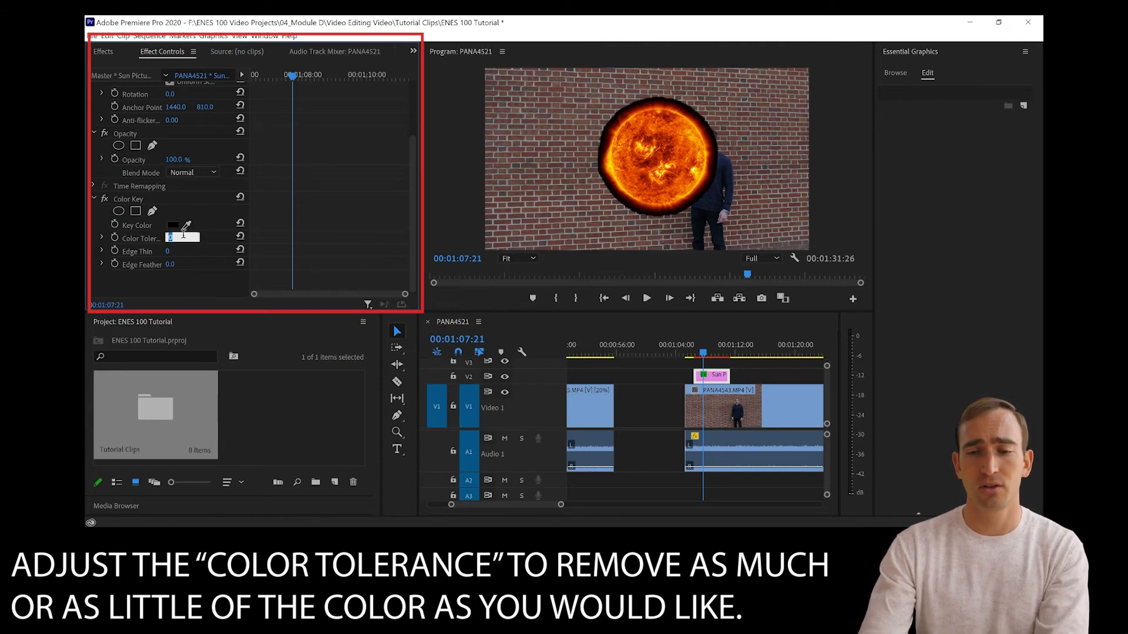
{"action": "type", "text": "18"}
{"action": "key", "text": "Return"}
{"action": "left_click_drag", "start_coordinate": [169, 238], "coordinate": [308, 238]}
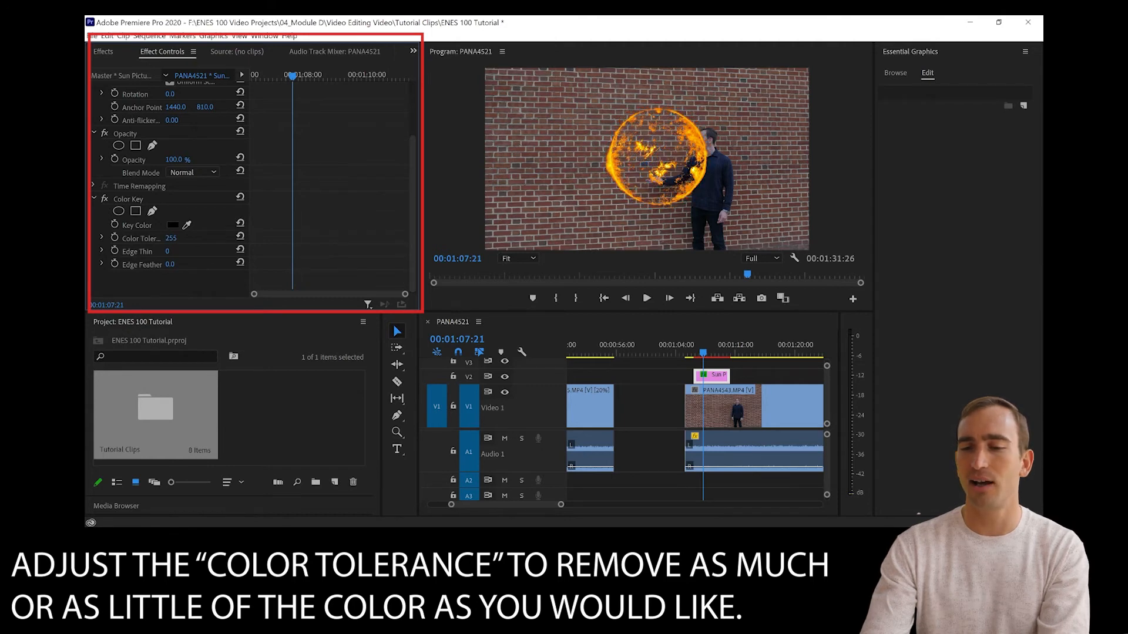
{"action": "left_click_drag", "start_coordinate": [308, 238], "coordinate": [208, 238]}
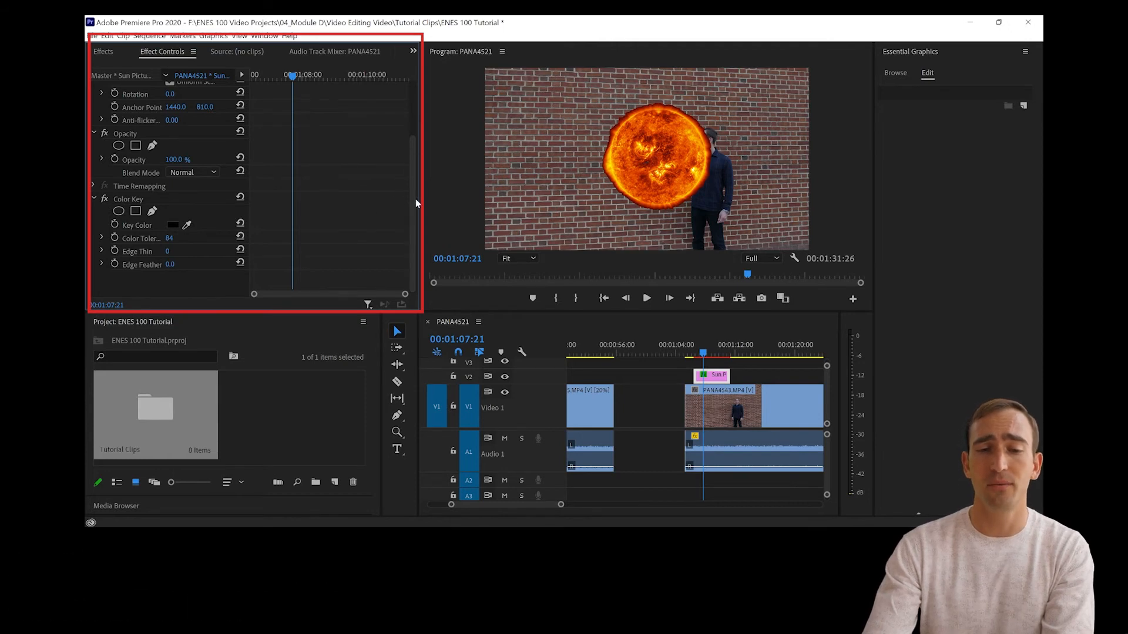
- Scale the sun picture to 31 and move it horizontally to position 680, 526
{"action": "scroll", "coordinate": [411, 202], "scroll_direction": "up", "scroll_amount": 3}
{"action": "left_click_drag", "start_coordinate": [174, 115], "coordinate": [70, 115]}
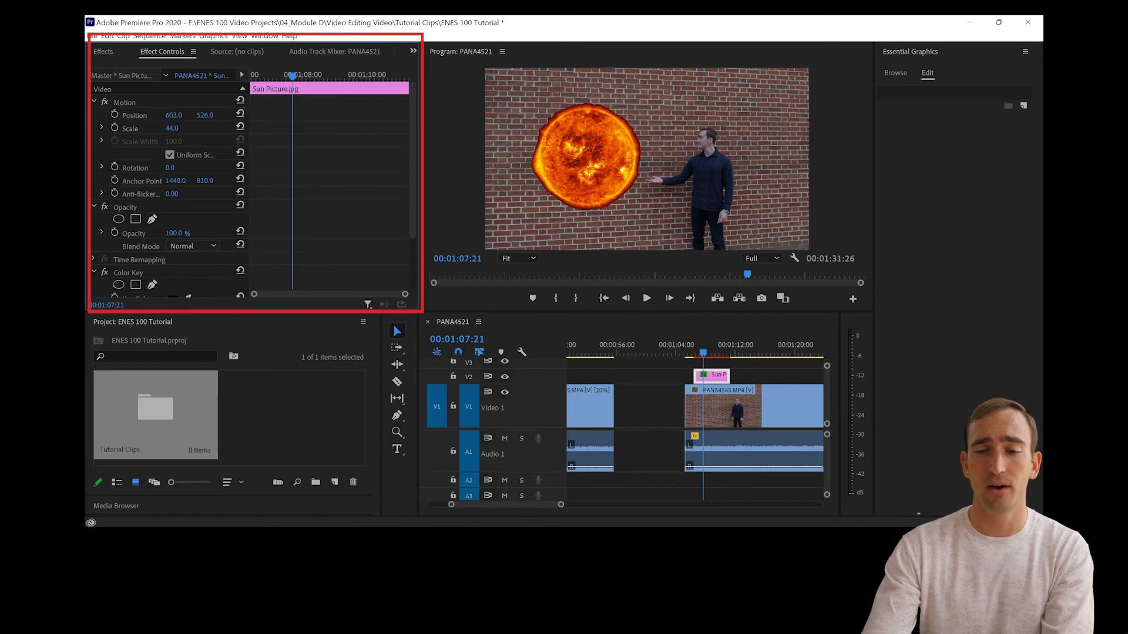
{"action": "left_click_drag", "start_coordinate": [171, 128], "coordinate": [164, 128]}
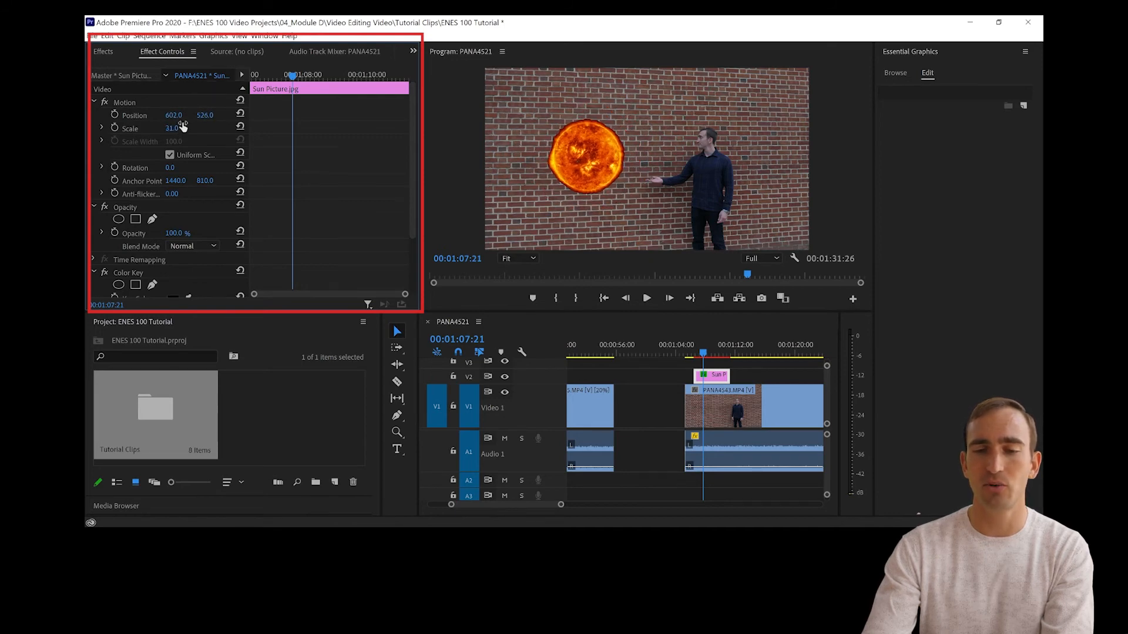
{"action": "left_click_drag", "start_coordinate": [174, 115], "coordinate": [219, 115]}
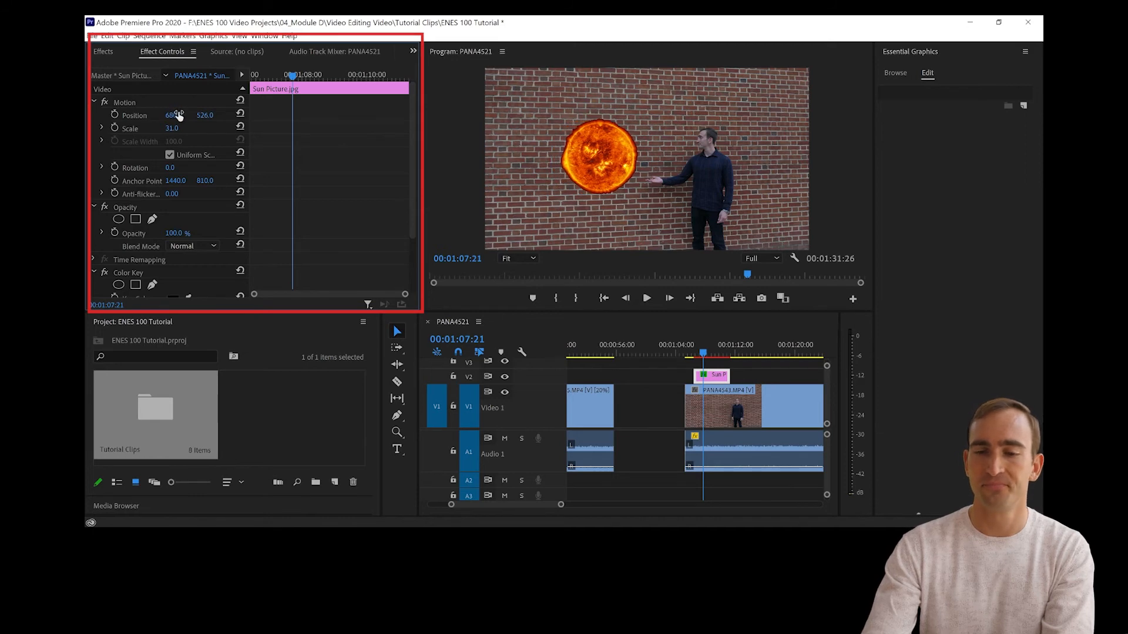
- Play the sun picture overlay from 00:01:05:11 and stop at 00:01:09:16
{"action": "left_click", "coordinate": [687, 355]}
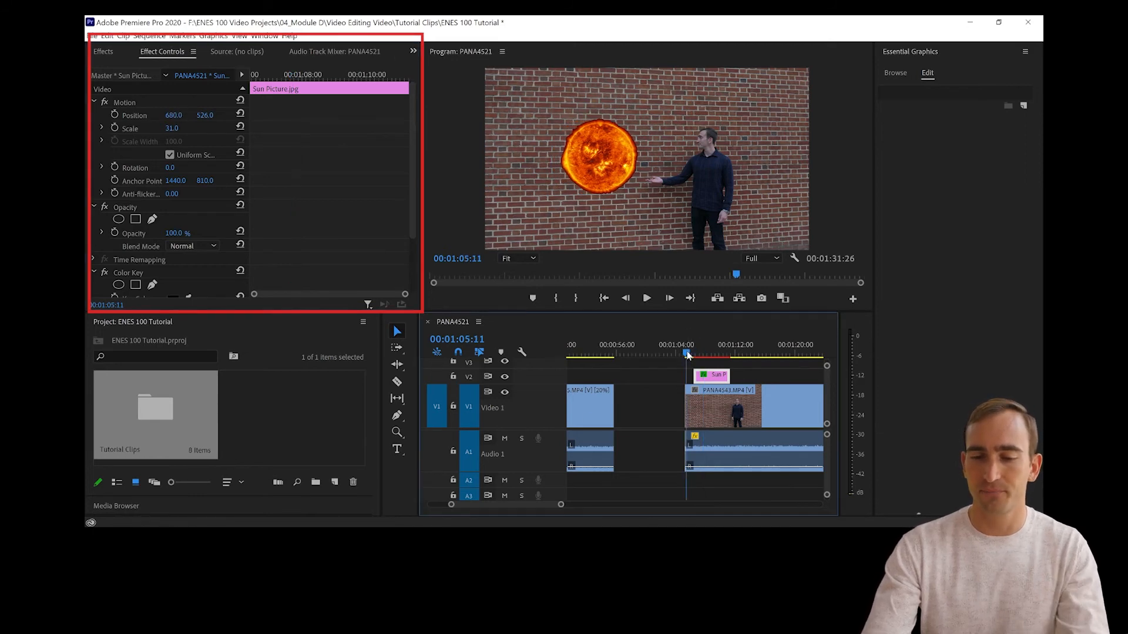
{"action": "key", "text": "space"}
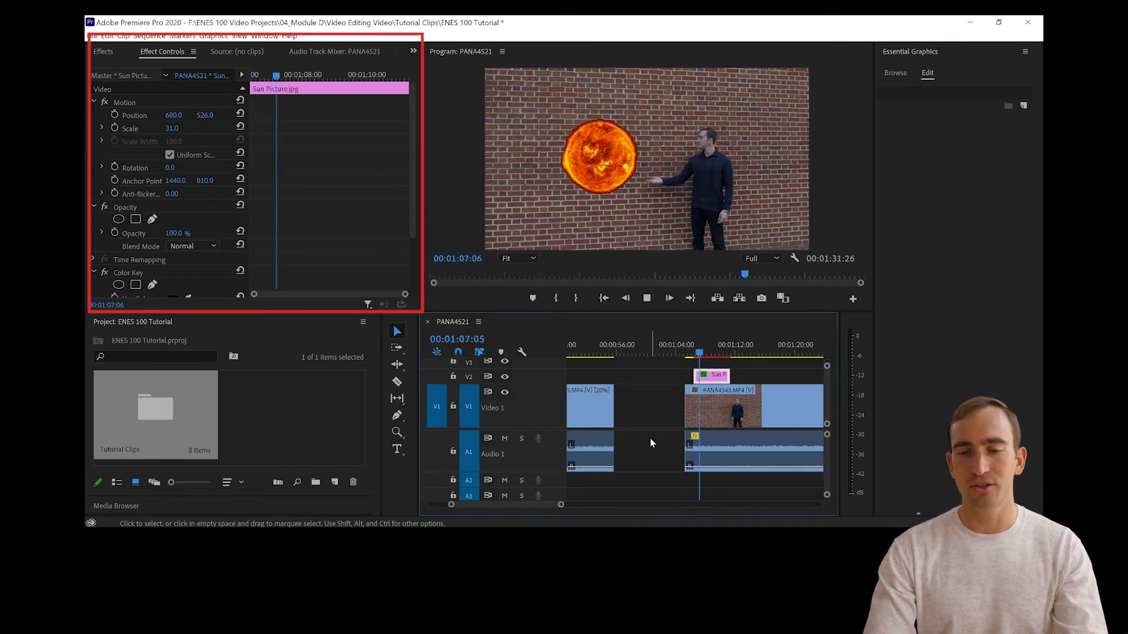
{"action": "key", "text": "space"}
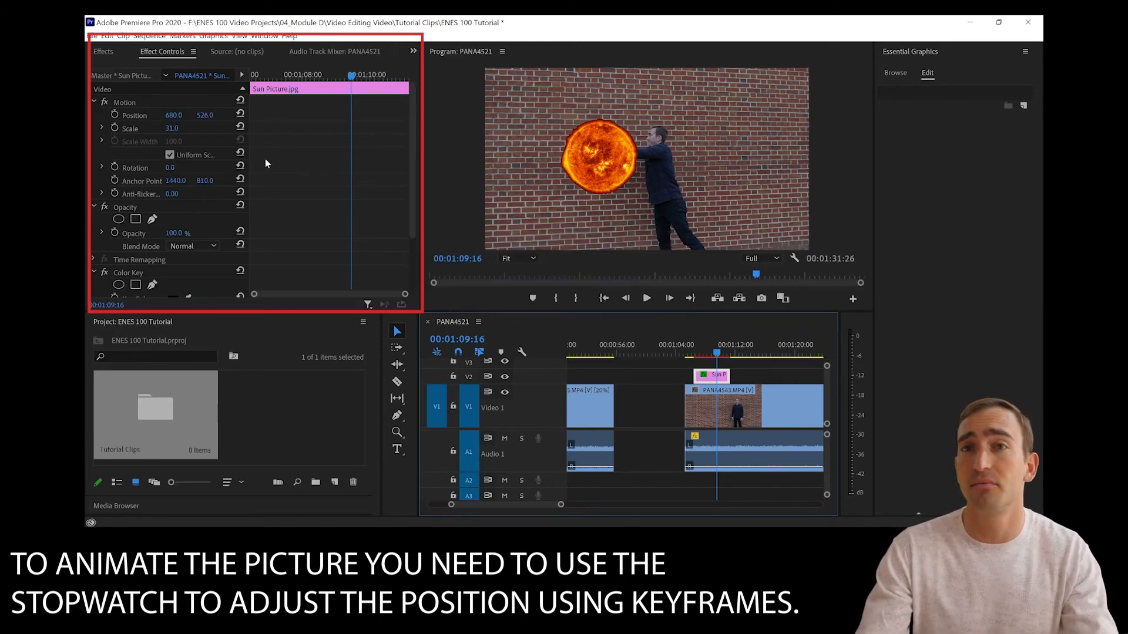
- Turn on Position keyframing for the sun picture with a first keyframe at 00:01:08:27, as the man starts to push
{"action": "left_click", "coordinate": [703, 353]}
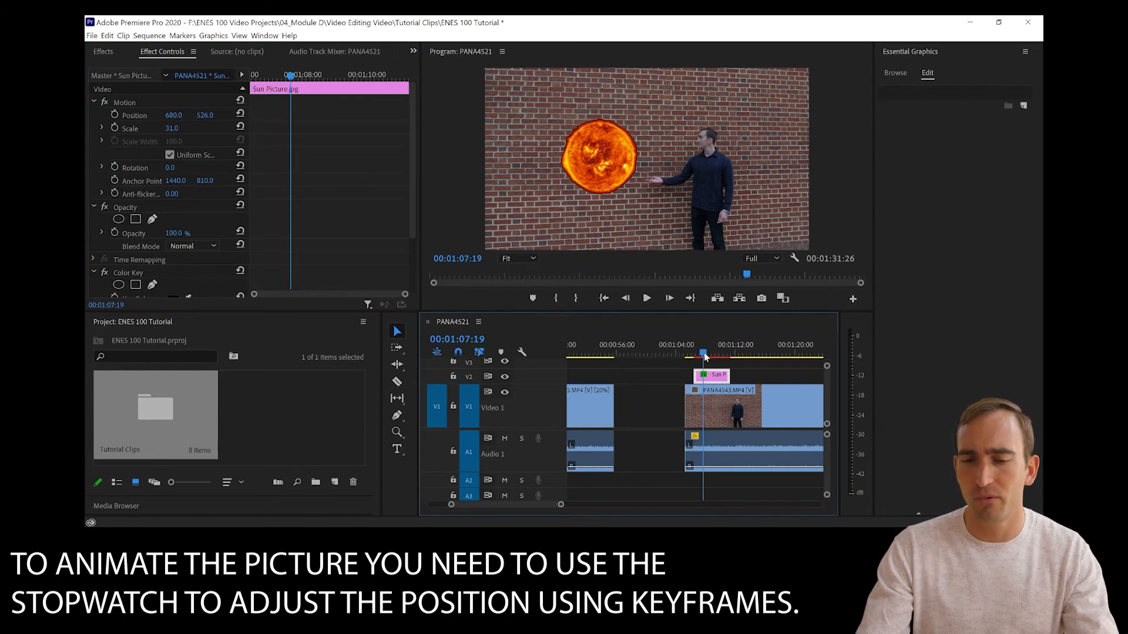
{"action": "left_click_drag", "start_coordinate": [704, 354], "coordinate": [714, 349]}
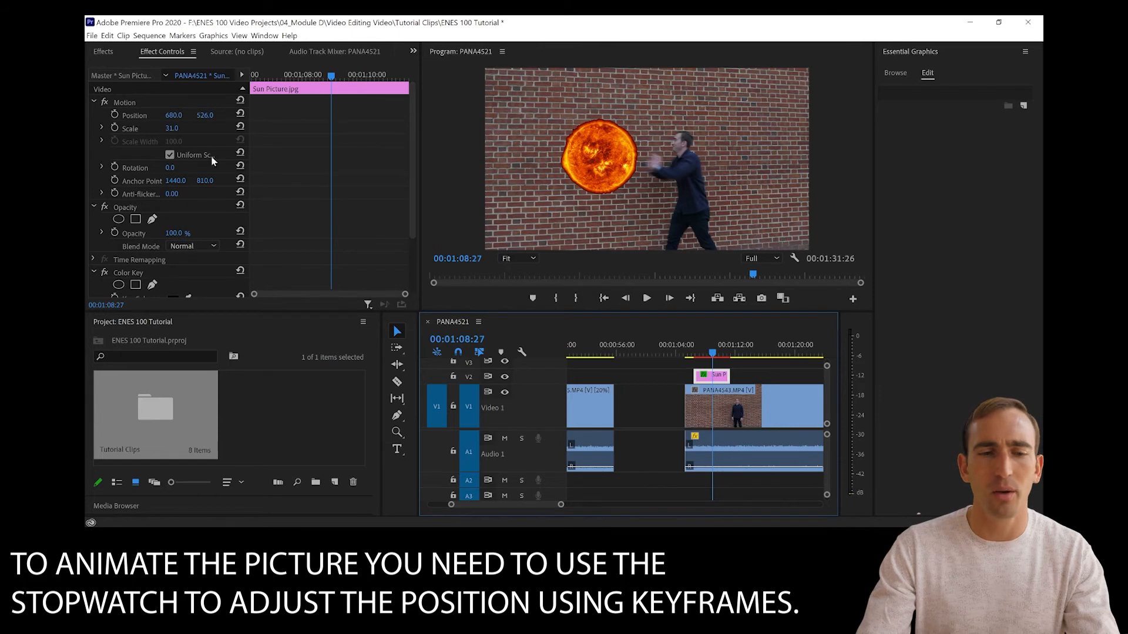
{"action": "left_click", "coordinate": [116, 115]}
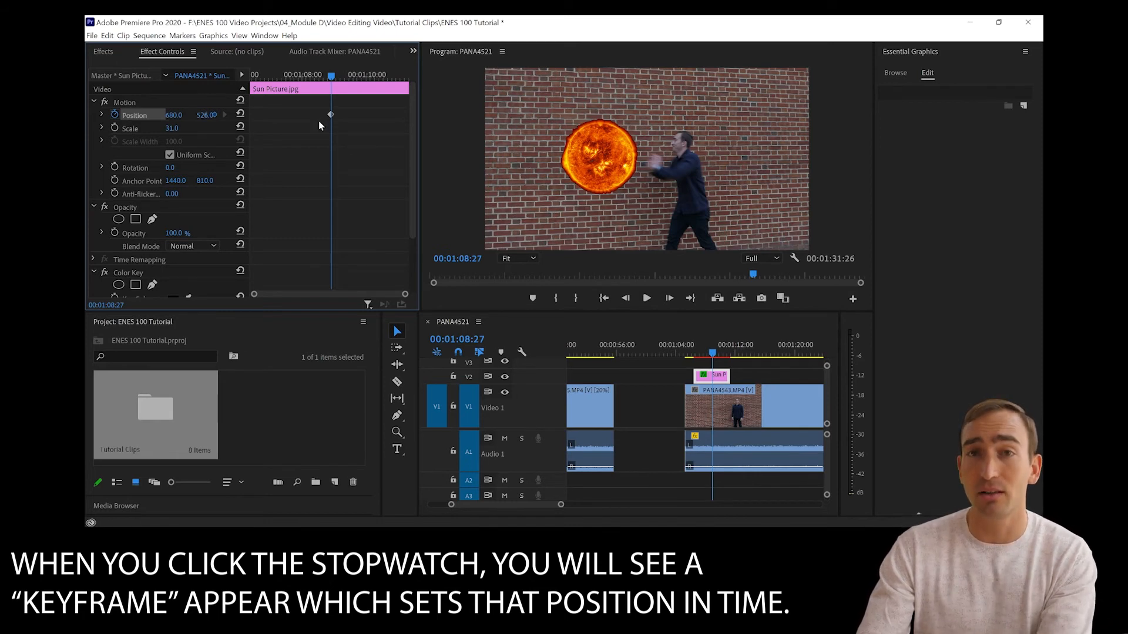
- Add a second Position keyframe at 00:01:10:01 with the sun picture moved out of frame to X -284
{"action": "key", "text": "Right"}
{"action": "key", "text": "Right"}
{"action": "key", "text": "Right"}
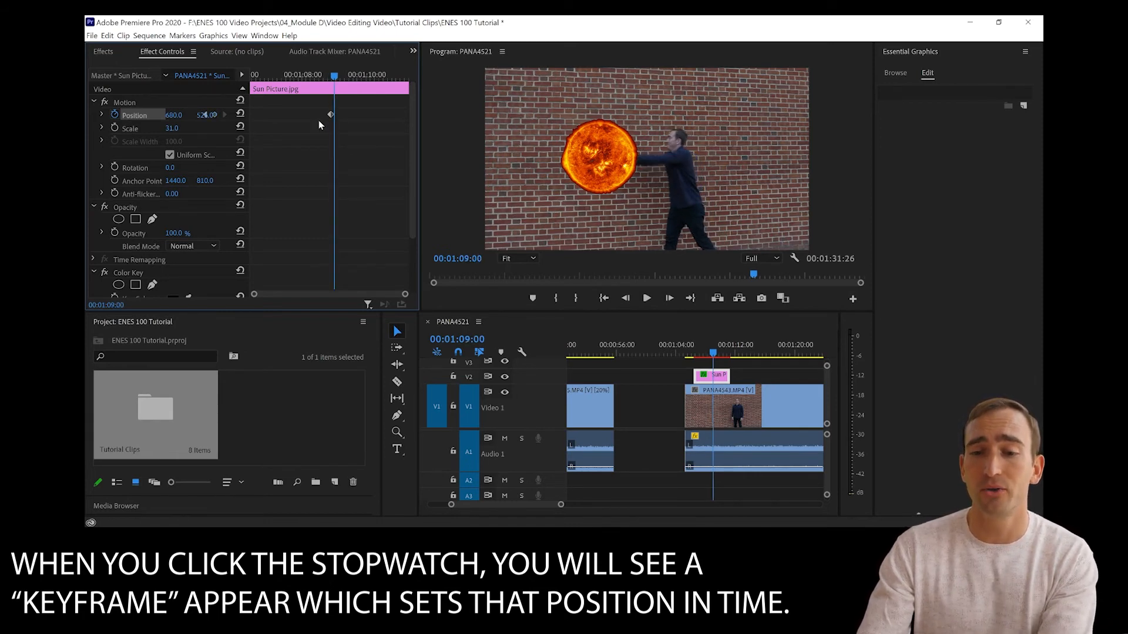
{"action": "key", "text": "Right"}
{"action": "key", "text": "Right"}
{"action": "key", "text": "Right"}
{"action": "key", "text": "Right"}
{"action": "key", "text": "Right"}
{"action": "key", "text": "Right"}
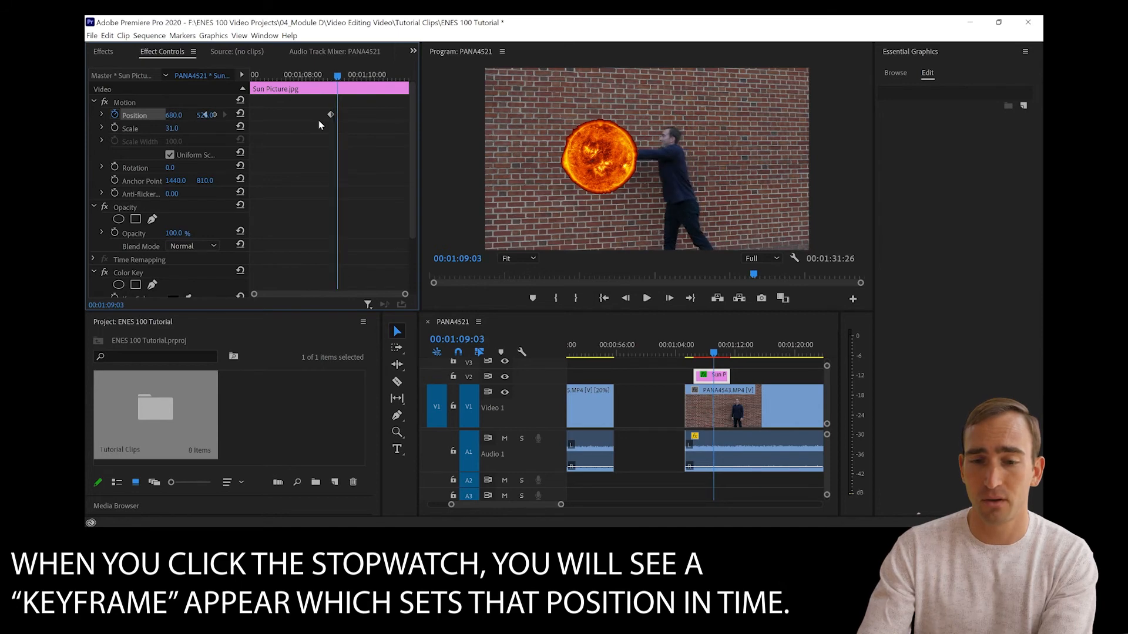
{"action": "key", "text": "Right"}
{"action": "key", "text": "Right"}
{"action": "key", "text": "Right"}
{"action": "key", "text": "Right"}
{"action": "key", "text": "Right"}
{"action": "key", "text": "Right"}
{"action": "key", "text": "Right"}
{"action": "key", "text": "Right"}
{"action": "key", "text": "Right"}
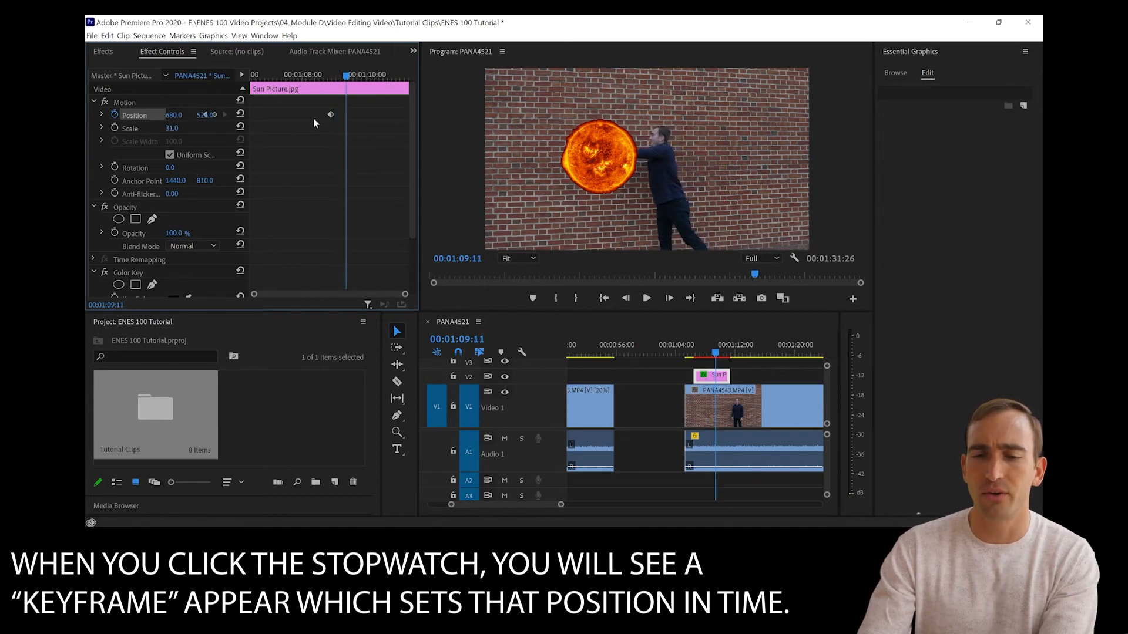
{"action": "key", "text": "Right"}
{"action": "key", "text": "Right"}
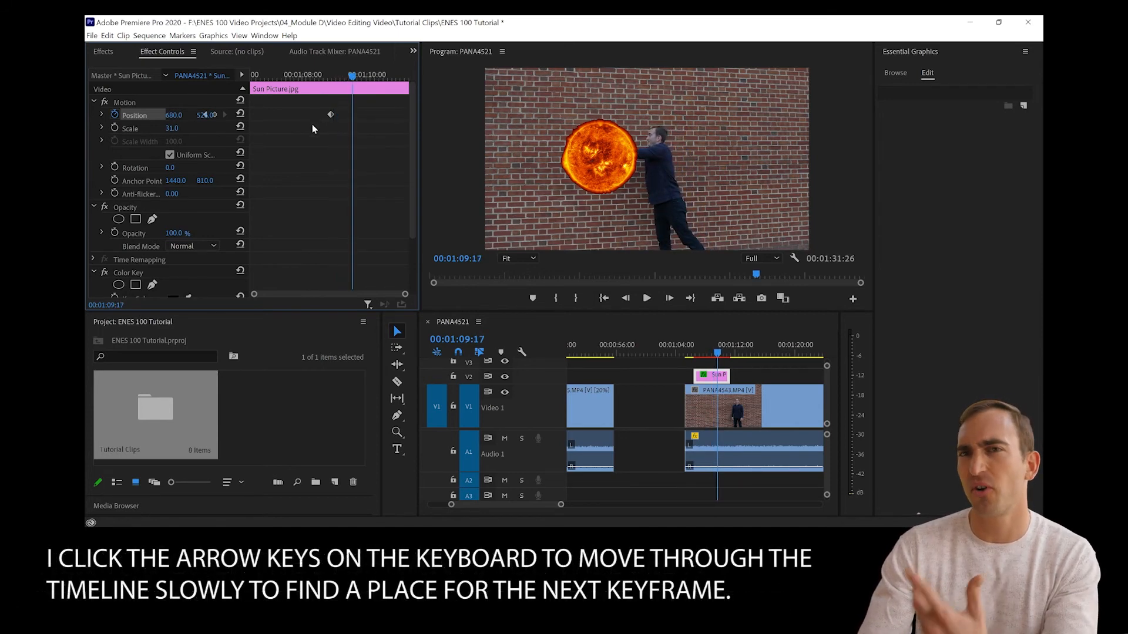
{"action": "key", "text": "Right"}
{"action": "key", "text": "Right"}
{"action": "key", "text": "Right"}
{"action": "key", "text": "Right"}
{"action": "key", "text": "Right"}
{"action": "key", "text": "Right"}
{"action": "key", "text": "Right"}
{"action": "key", "text": "Right"}
{"action": "key", "text": "Right"}
{"action": "key", "text": "Right"}
{"action": "key", "text": "Right"}
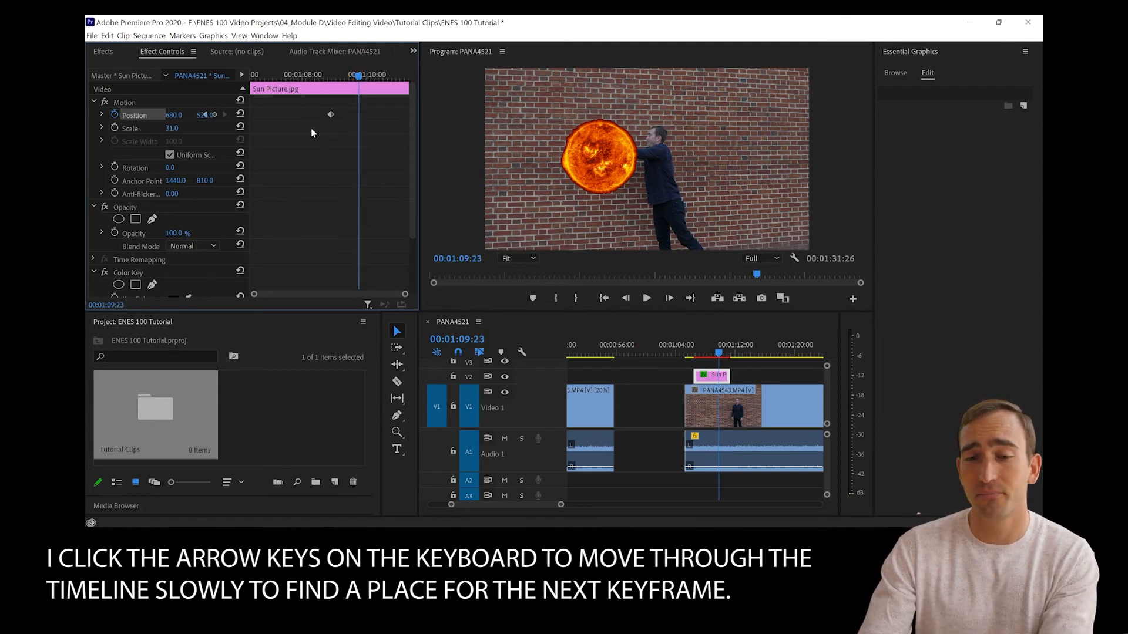
{"action": "key", "text": "Right"}
{"action": "key", "text": "Right"}
{"action": "key", "text": "Right"}
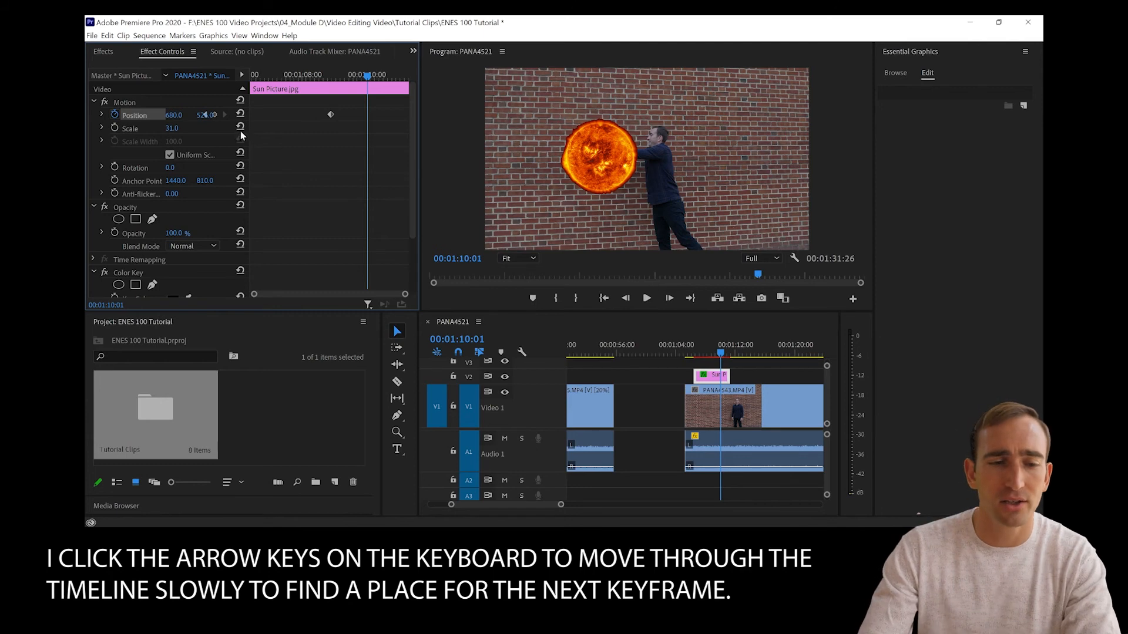
{"action": "left_click_drag", "start_coordinate": [177, 118], "coordinate": [205, 114]}
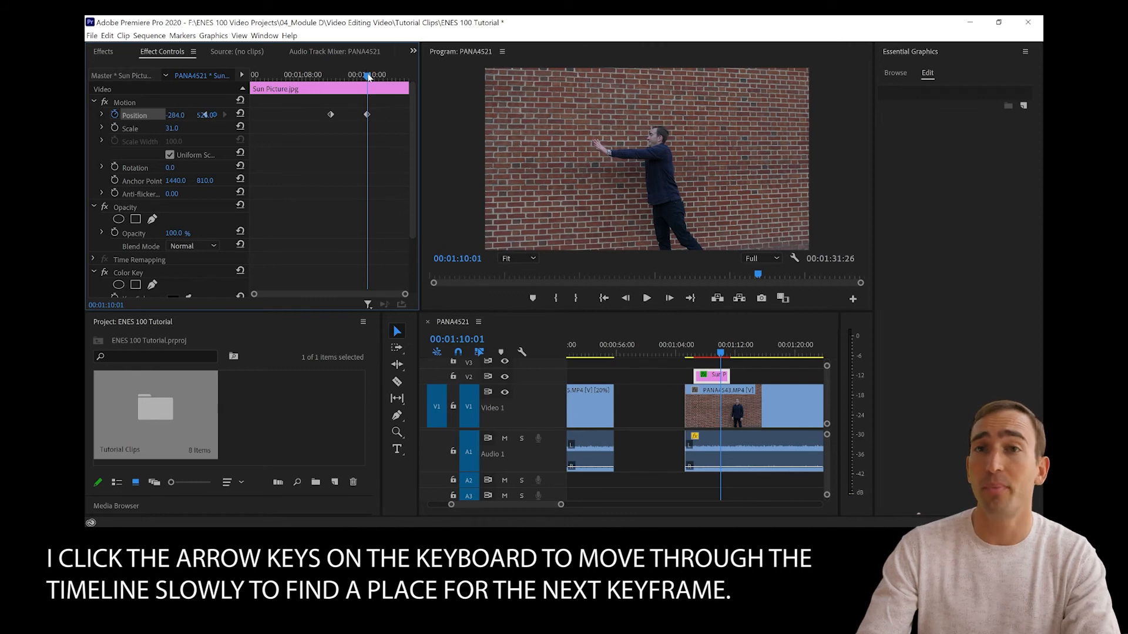
- Play the sun picture's position animation from 00:01:04:15, just before the brick wall clip
{"action": "left_click_drag", "start_coordinate": [367, 76], "coordinate": [245, 94]}
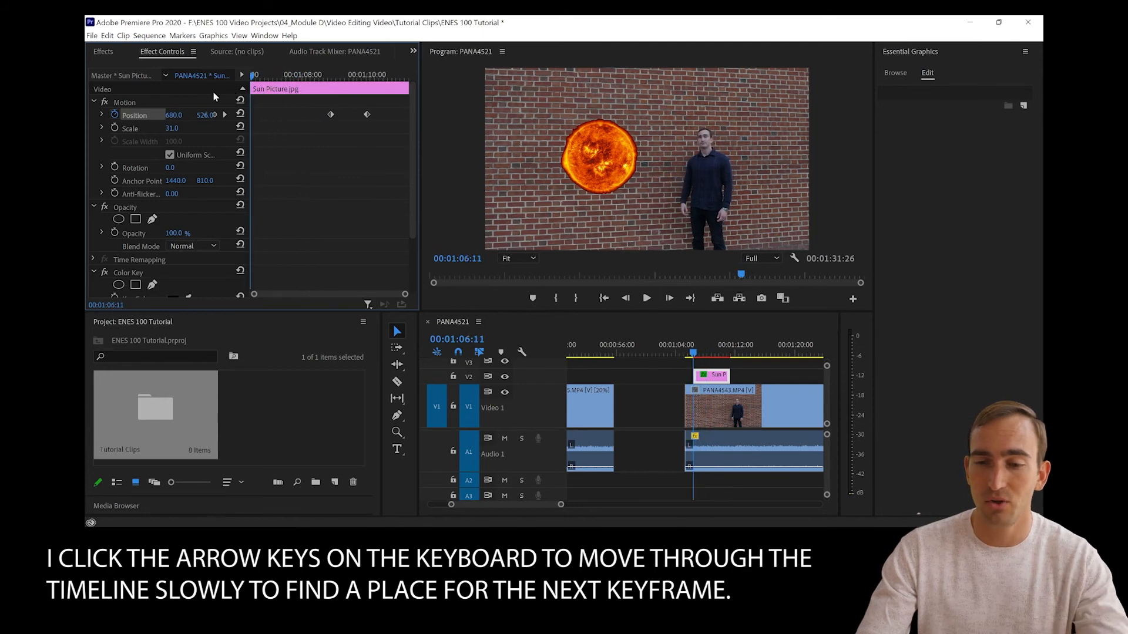
{"action": "left_click", "coordinate": [680, 353]}
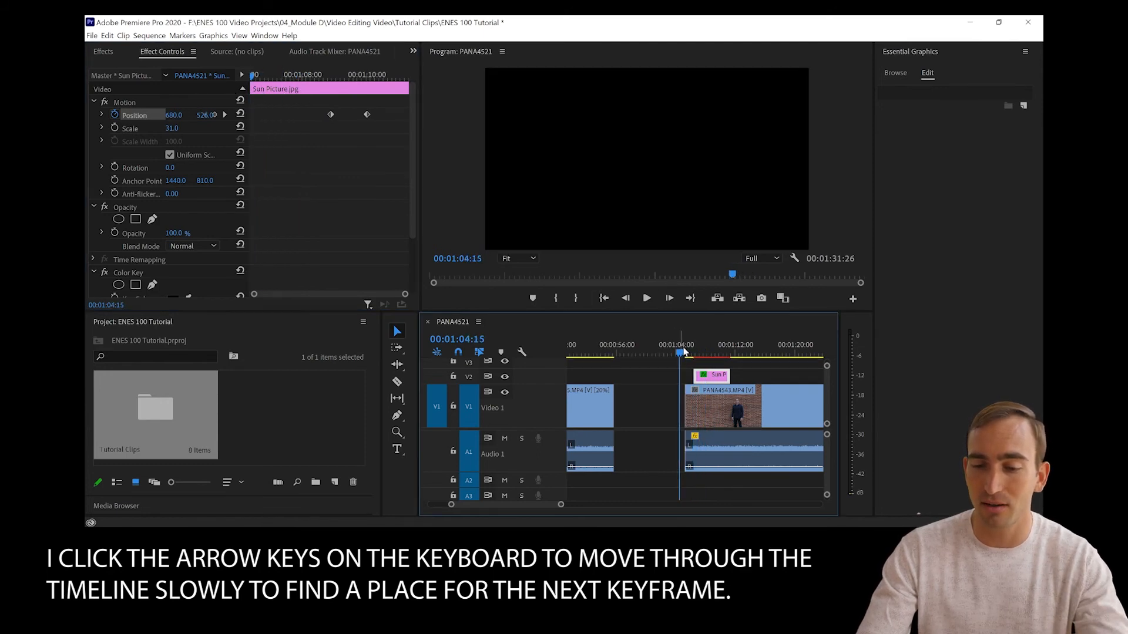
{"action": "key", "text": "space"}
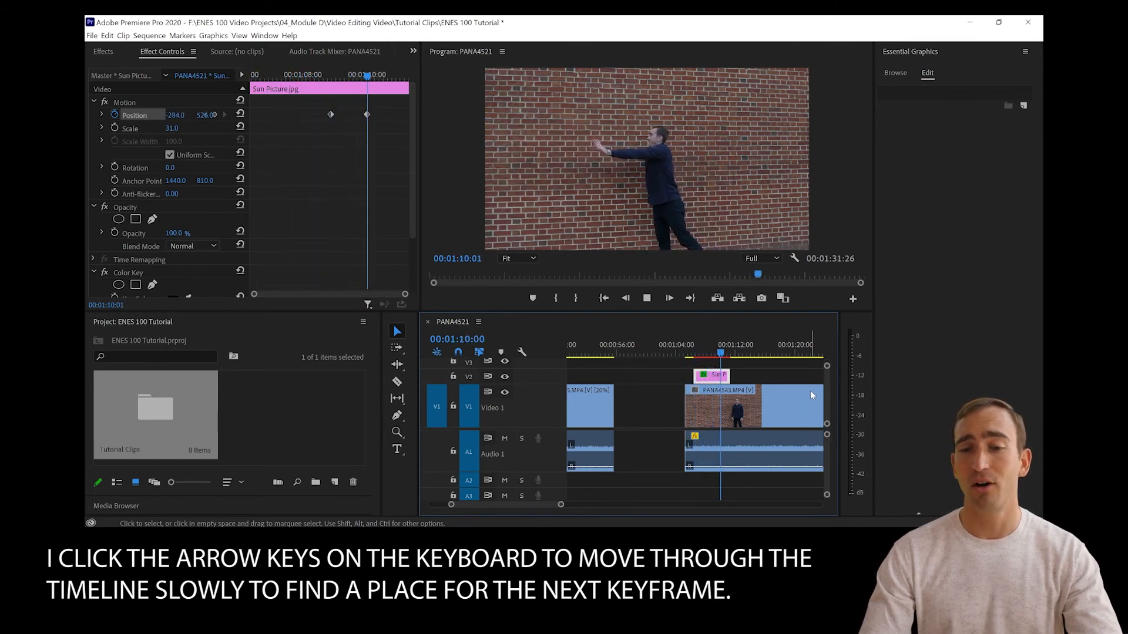
{"action": "key", "text": "space"}
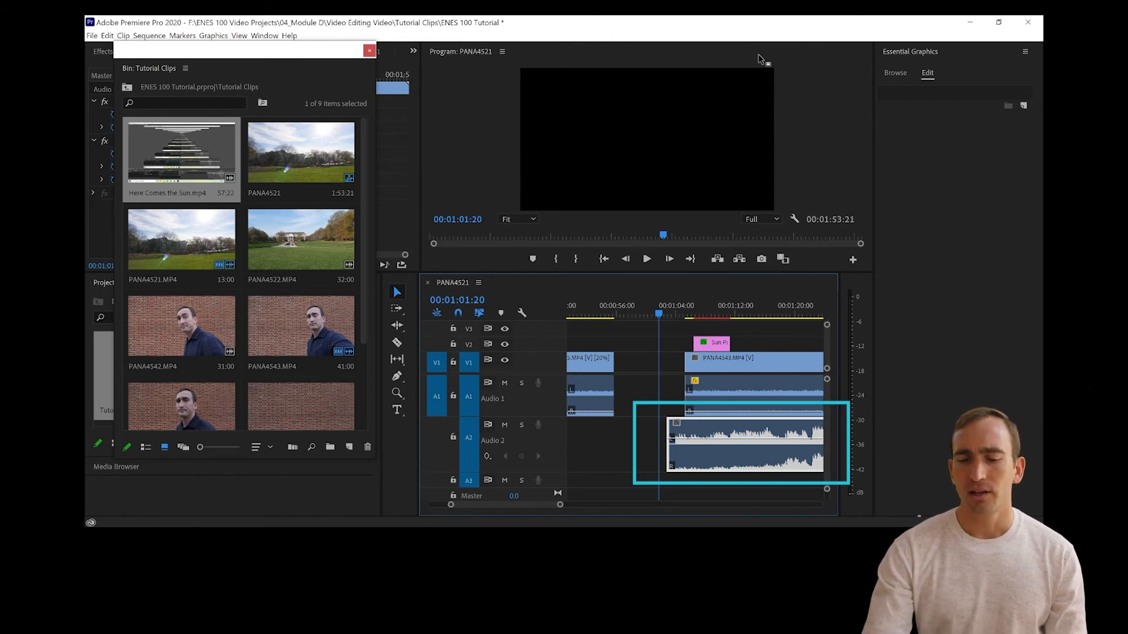
- Play the sequence with the Here Comes the Sun audio from 00:01:01:20 and stop at 00:01:12:24
{"action": "key", "text": "space"}
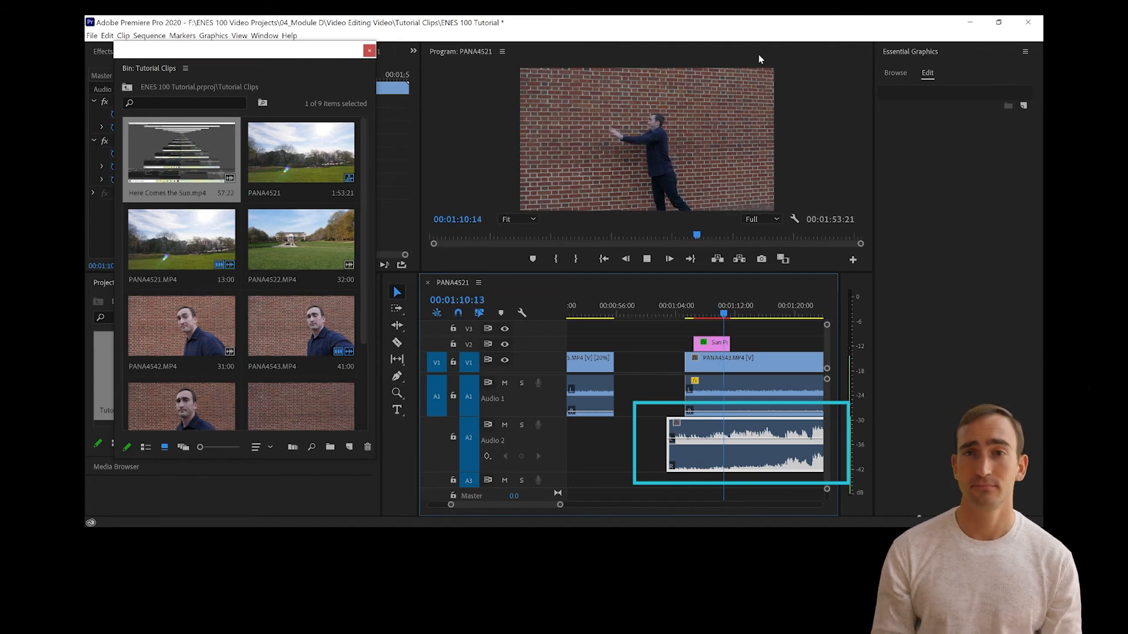
{"action": "key", "text": "space"}
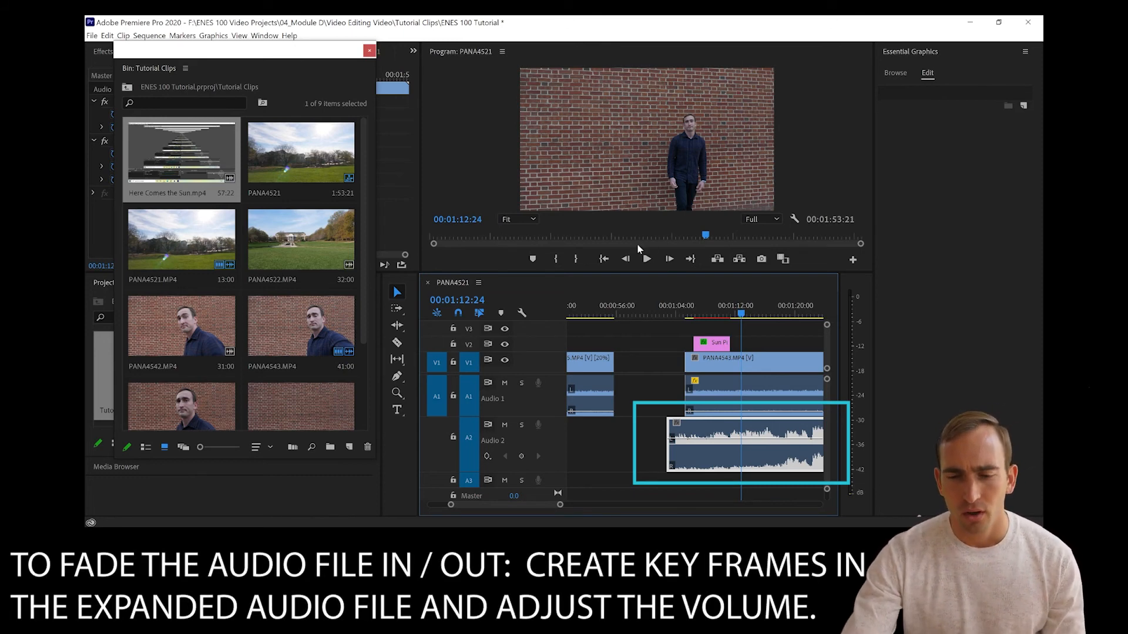
- Fade in the Here Comes the Sun audio with volume keyframes at 00:01:02:28 and 00:01:08:17, lowering the first fully and nudging the second forward and down
{"action": "left_click", "coordinate": [669, 306]}
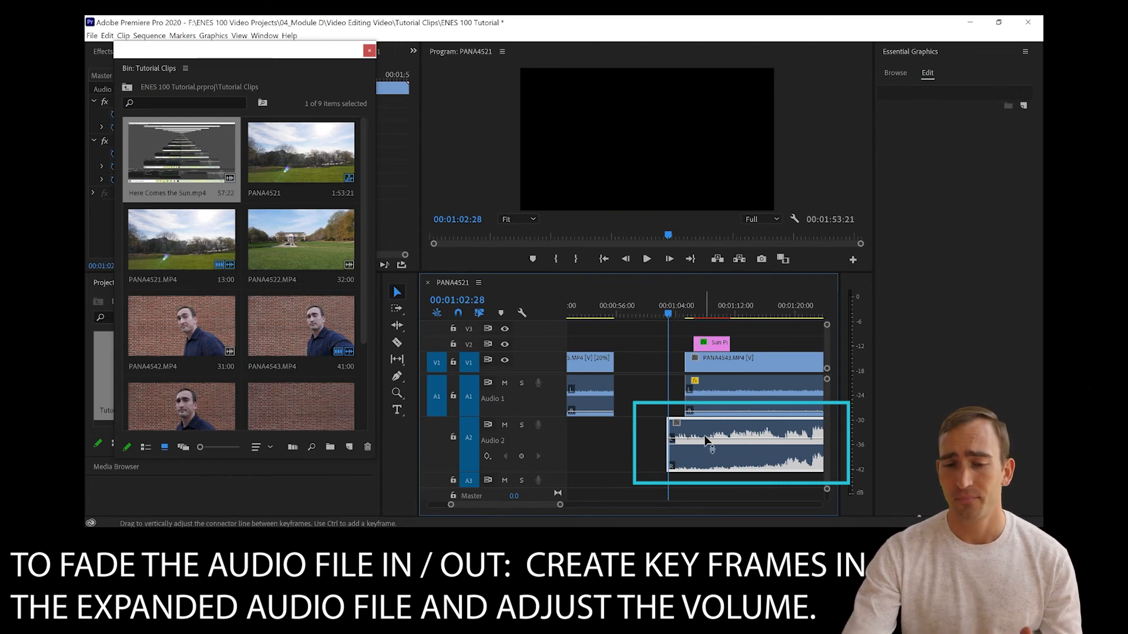
{"action": "left_click", "coordinate": [520, 460]}
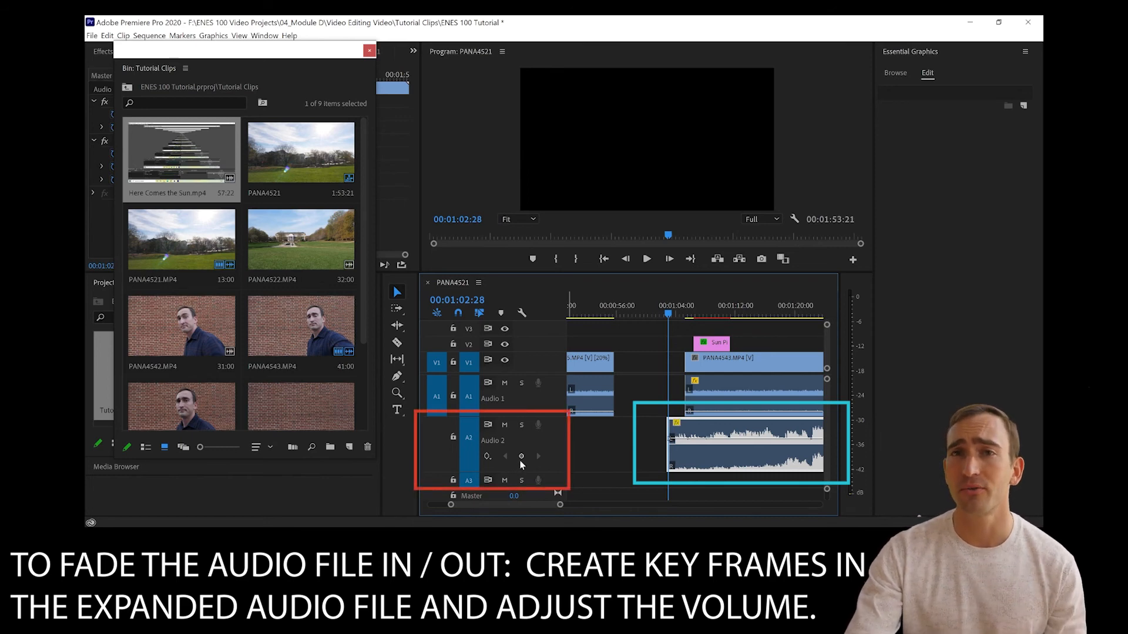
{"action": "left_click", "coordinate": [709, 311]}
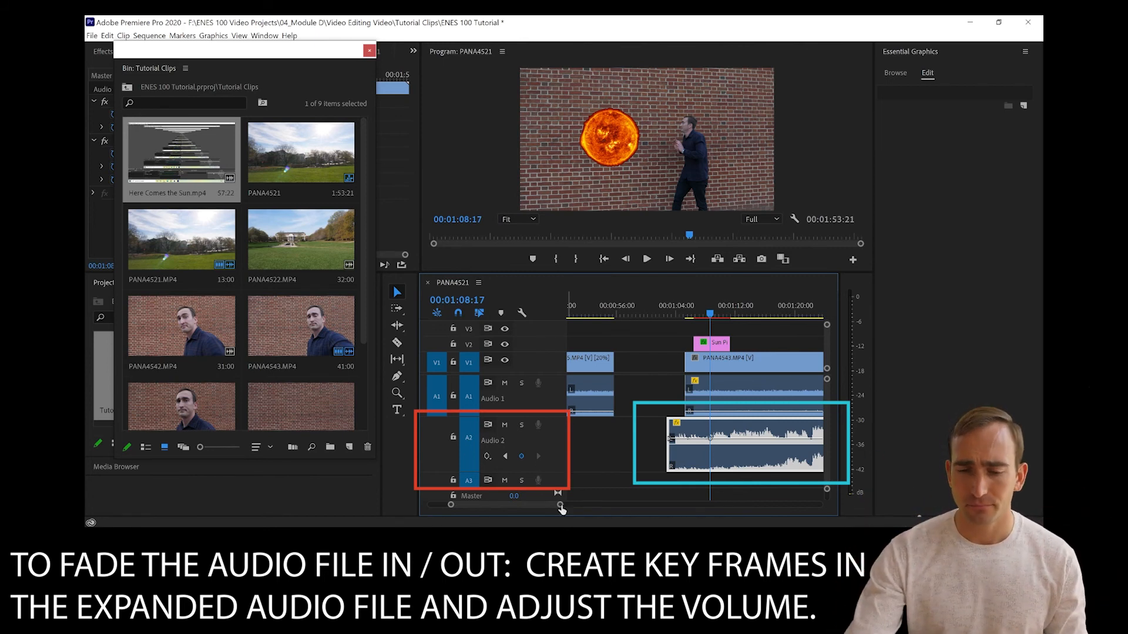
{"action": "left_click_drag", "start_coordinate": [670, 437], "coordinate": [670, 466]}
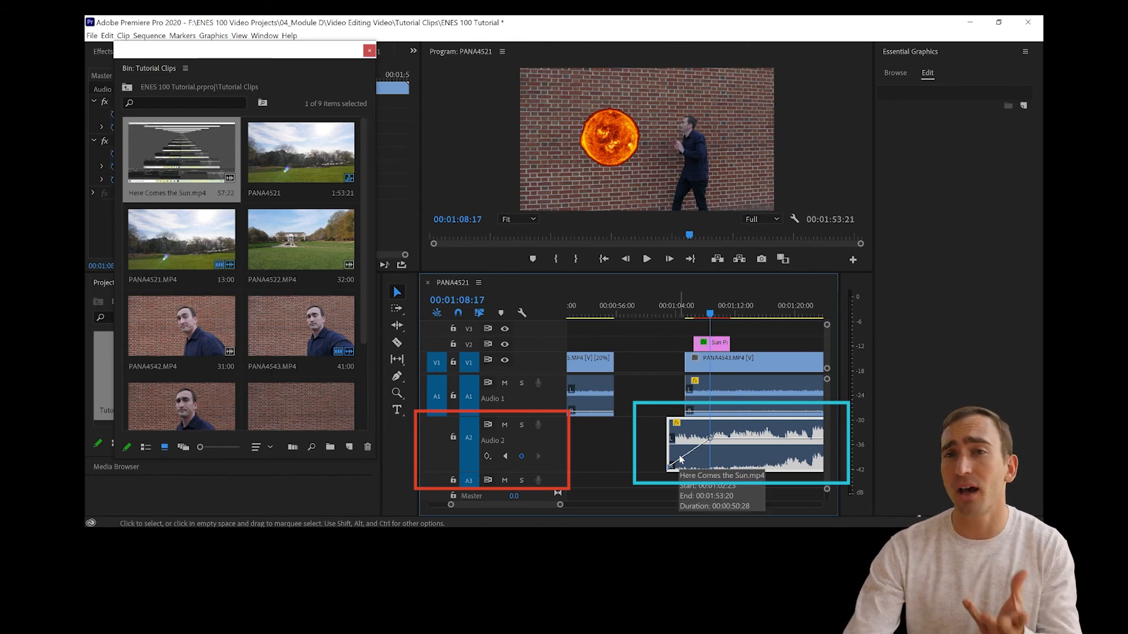
{"action": "mouse_move", "coordinate": [710, 438]}
{"action": "left_mouse_down"}
{"action": "mouse_move", "coordinate": [752, 446]}
{"action": "mouse_move", "coordinate": [679, 445]}
{"action": "mouse_move", "coordinate": [720, 444]}
{"action": "left_mouse_up"}
- Play the audio fade-in from 00:01:02:10, just before the music clip starts
{"action": "left_click", "coordinate": [664, 315]}
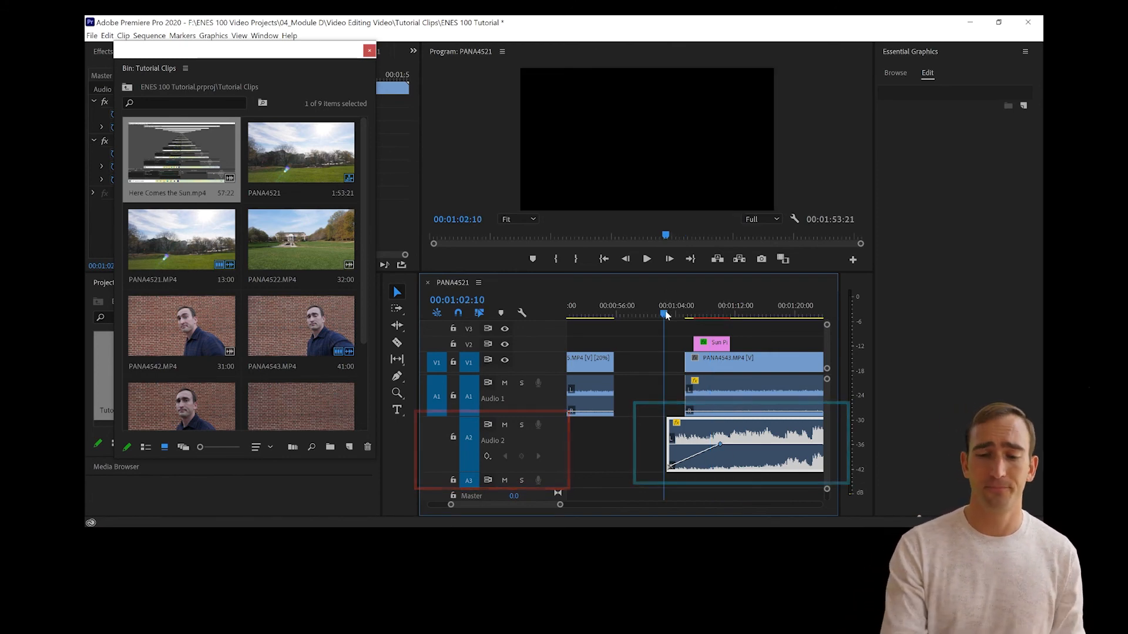
{"action": "key", "text": "space"}
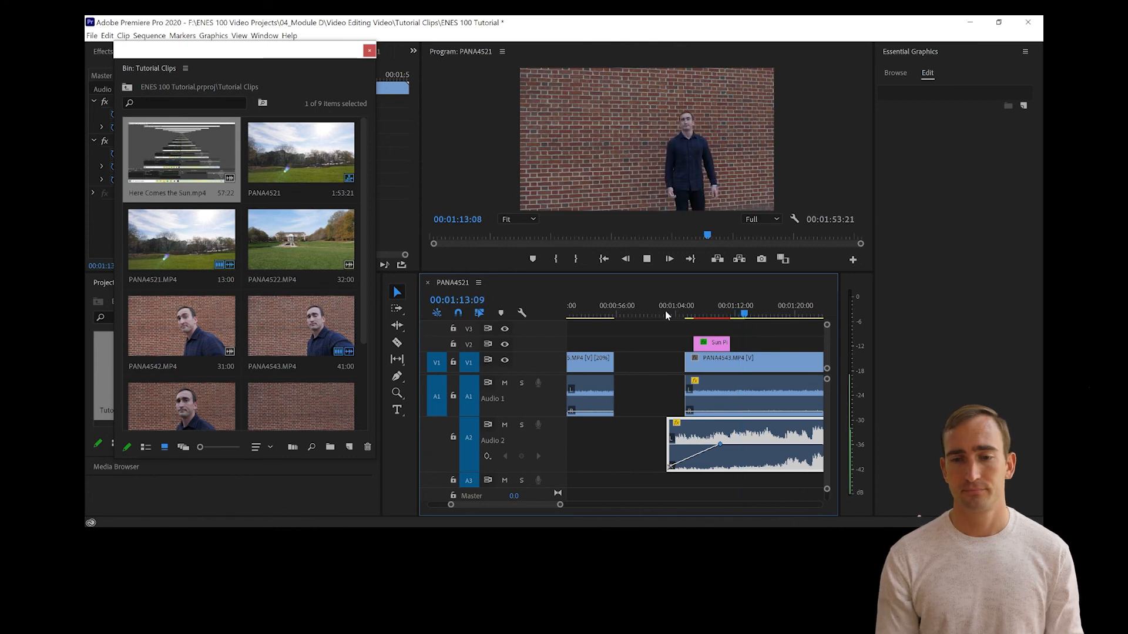
{"action": "key", "text": "space"}
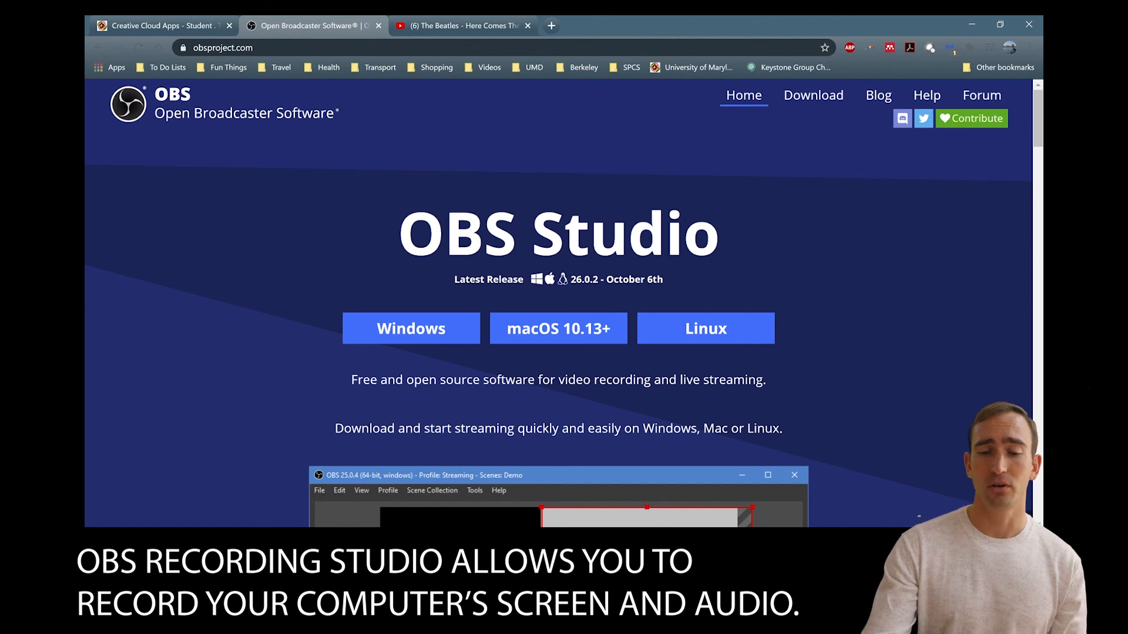
- Switch to OBS, select the Display Capture source and shrink it on the preview canvas from its lower corner
{"action": "key", "text": "alt+Tab"}
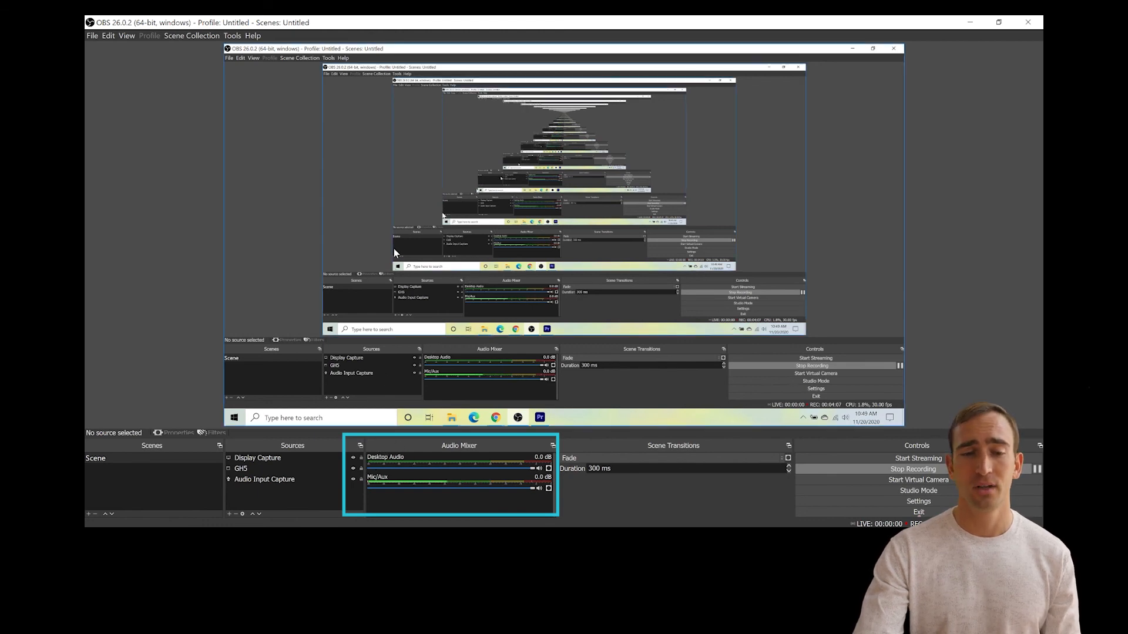
{"action": "left_click", "coordinate": [267, 459]}
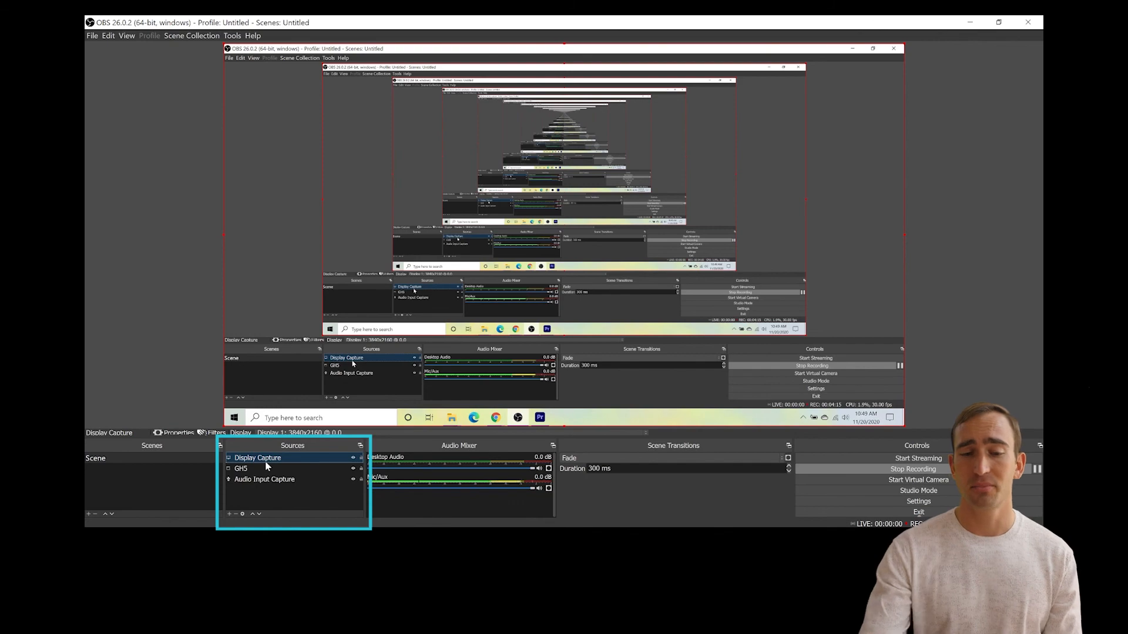
{"action": "left_click", "coordinate": [905, 428]}
{"action": "left_click_drag", "start_coordinate": [904, 428], "coordinate": [842, 404]}
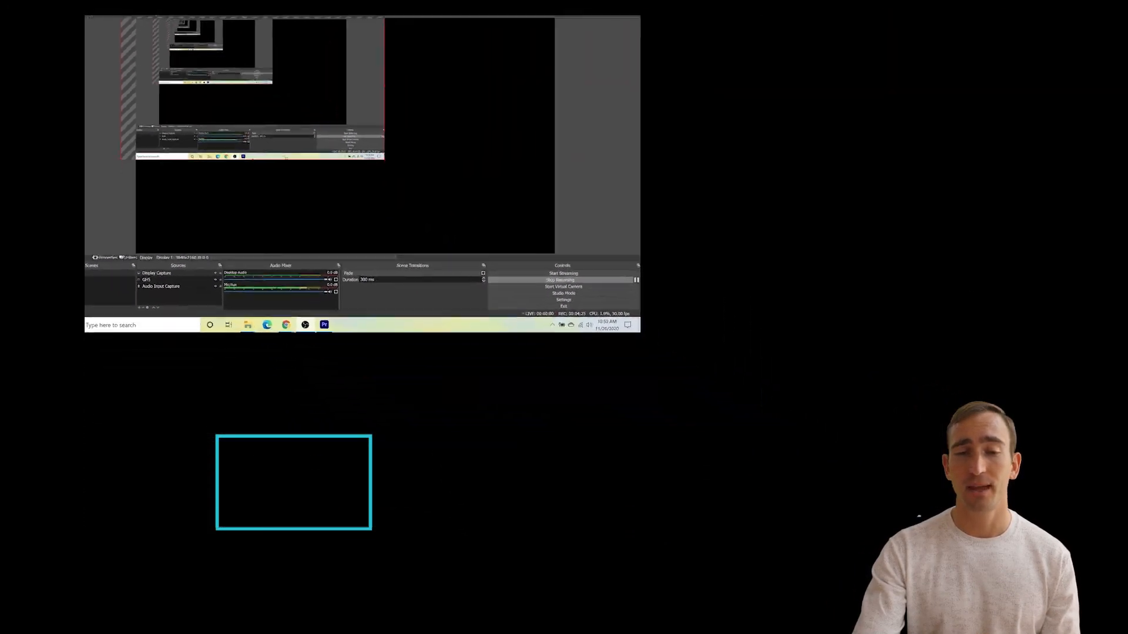
- Reposition the shrunken Display Capture at the canvas's upper-left corner and enlarge it to fill the canvas
{"action": "left_click_drag", "start_coordinate": [188, 60], "coordinate": [256, 83]}
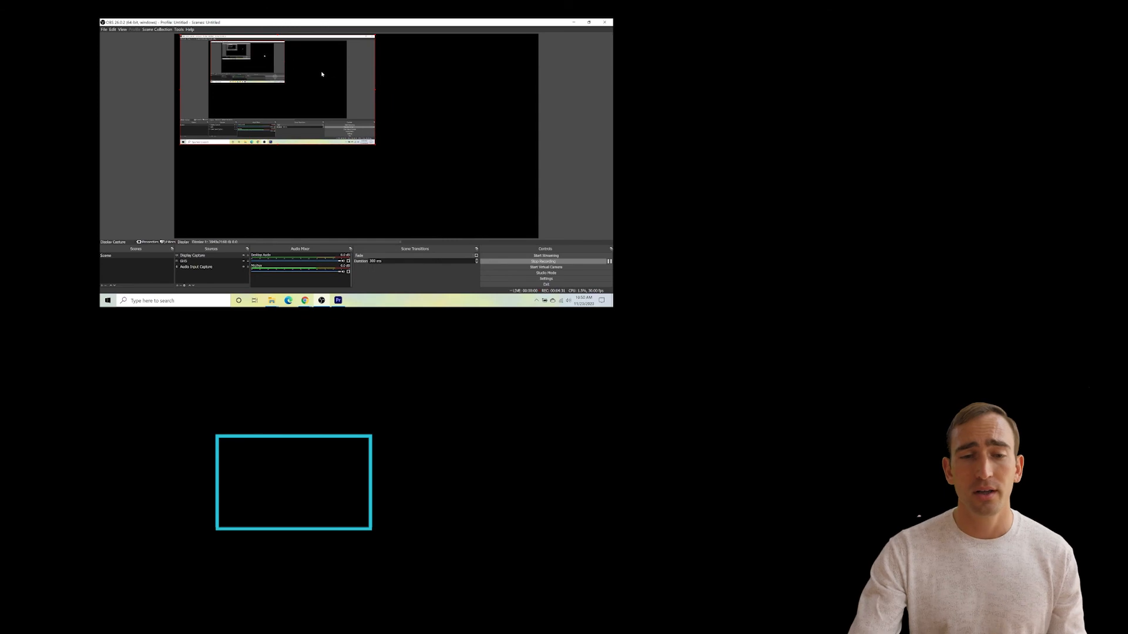
{"action": "left_click_drag", "start_coordinate": [322, 73], "coordinate": [302, 67]}
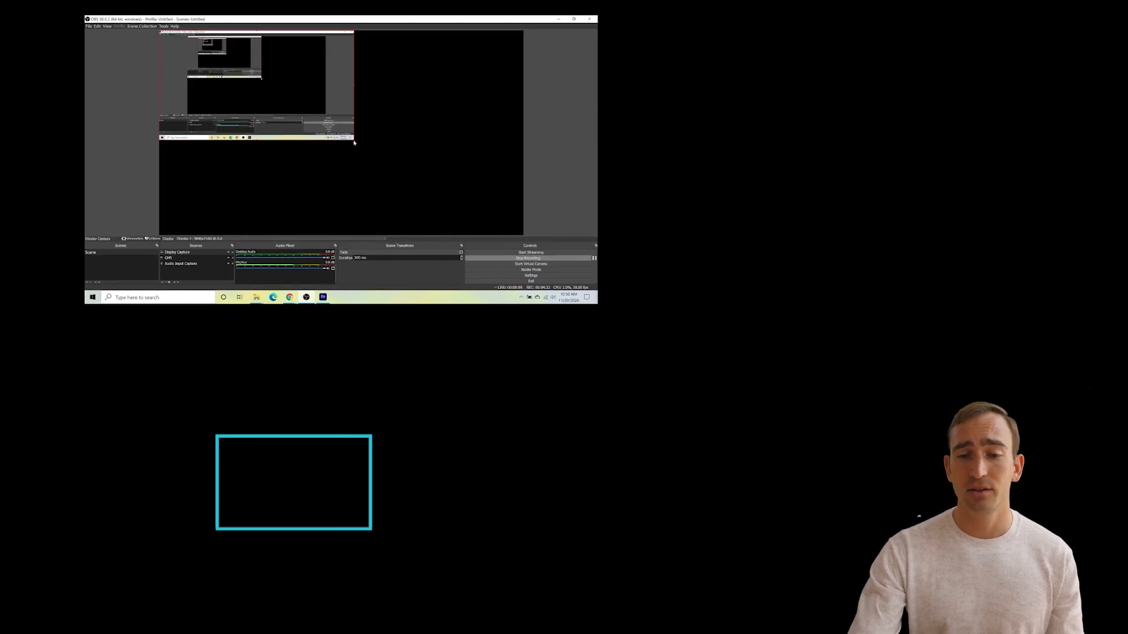
{"action": "left_click_drag", "start_coordinate": [355, 140], "coordinate": [520, 234]}
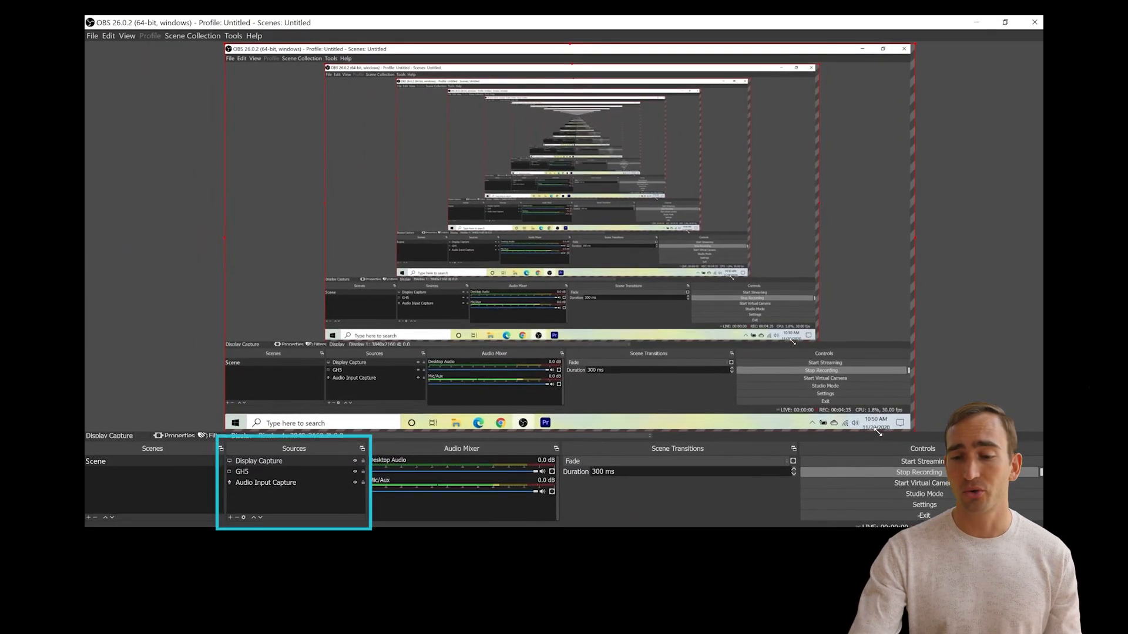